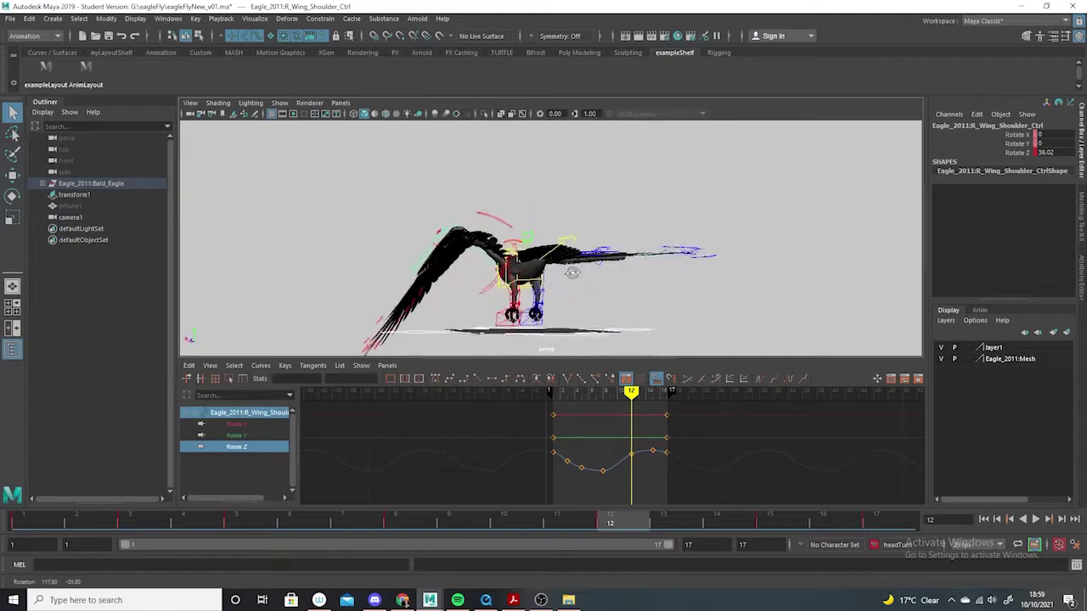
# Adjust the frame 13 key on the right wing wrist control's Rotate Z curve to about -73.8.
pyautogui.click(435, 262)
pyautogui.click(234, 446)
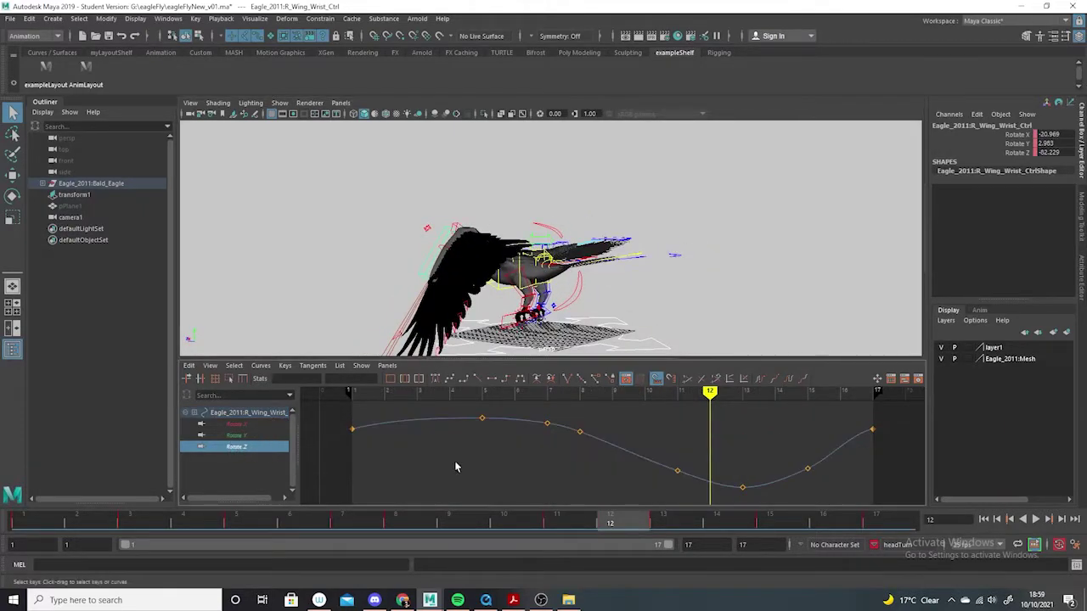
pyautogui.scroll(-5, 670, 473)
pyautogui.keyDown('alt'); pyautogui.keyDown('shift'); pyautogui.moveTo(670, 473); pyautogui.dragTo(691, 478, button='right'); pyautogui.keyUp('shift'); pyautogui.keyUp('alt')
pyautogui.keyDown('alt'); pyautogui.moveTo(683, 456); pyautogui.dragTo(666, 405, button='middle'); pyautogui.keyUp('alt')
pyautogui.click(652, 451)
pyautogui.moveTo(643, 475)
pyautogui.keyDown('shift'); pyautogui.mouseDown(button='middle')
pyautogui.moveTo(643, 455)
pyautogui.moveTo(641, 472)
pyautogui.mouseUp(button='middle'); pyautogui.keyUp('shift')
# Play back the wing flap and check the wrist motion from several angles.
pyautogui.keyDown('alt'); pyautogui.moveTo(612, 303); pyautogui.dragTo(787, 309); pyautogui.keyUp('alt')
pyautogui.hotkey('alt', 'v')
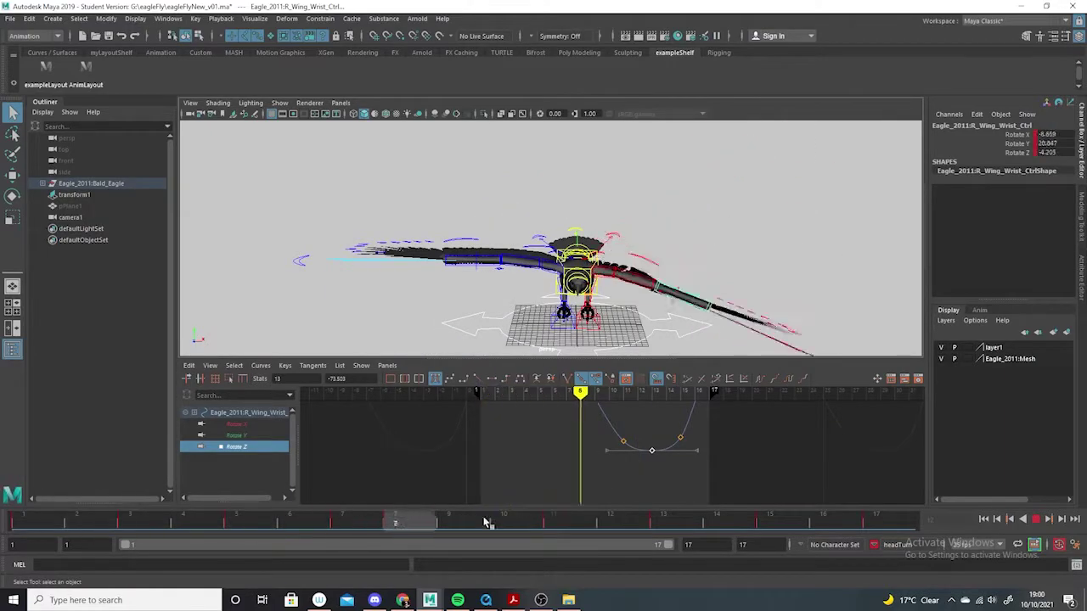
pyautogui.click(1035, 519)
pyautogui.keyDown('alt'); pyautogui.moveTo(727, 254); pyautogui.dragTo(679, 292); pyautogui.keyUp('alt')
# Select the right primary feather control and shrink the main window to reveal the eagle reference beside it.
pyautogui.click(705, 166)
pyautogui.keyDown('alt'); pyautogui.moveTo(737, 261); pyautogui.dragTo(497, 274); pyautogui.keyUp('alt')
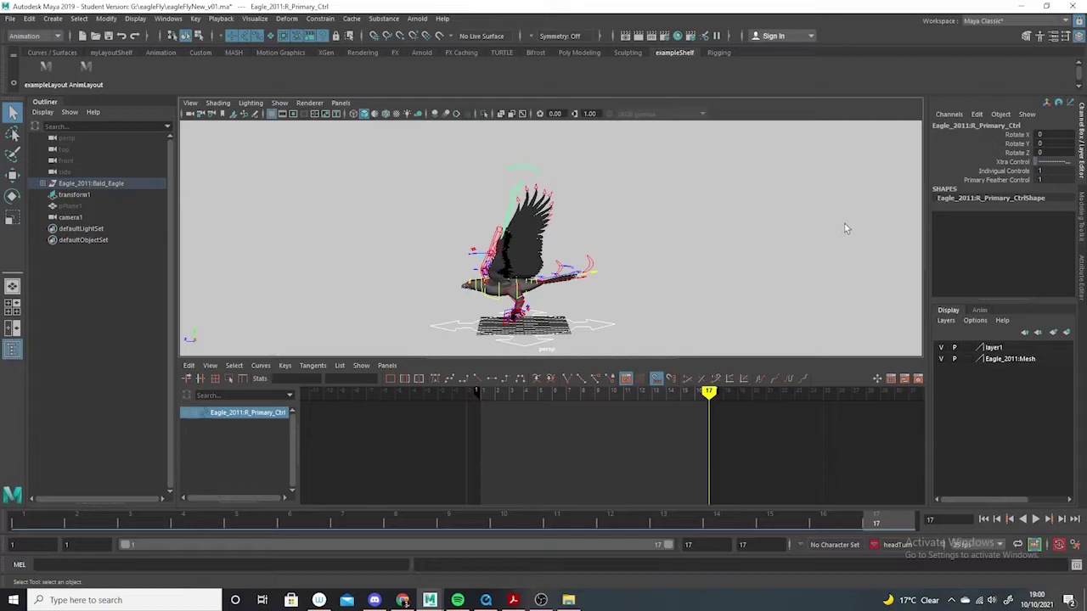
pyautogui.click(1046, 6)
pyautogui.keyDown('alt'); pyautogui.moveTo(419, 261); pyautogui.dragTo(339, 340); pyautogui.keyUp('alt')
# Rotate the right primary feather control to about 16.1 in Z at frame 1 and key that pose at frames 1 and 17.
pyautogui.click(6, 533)
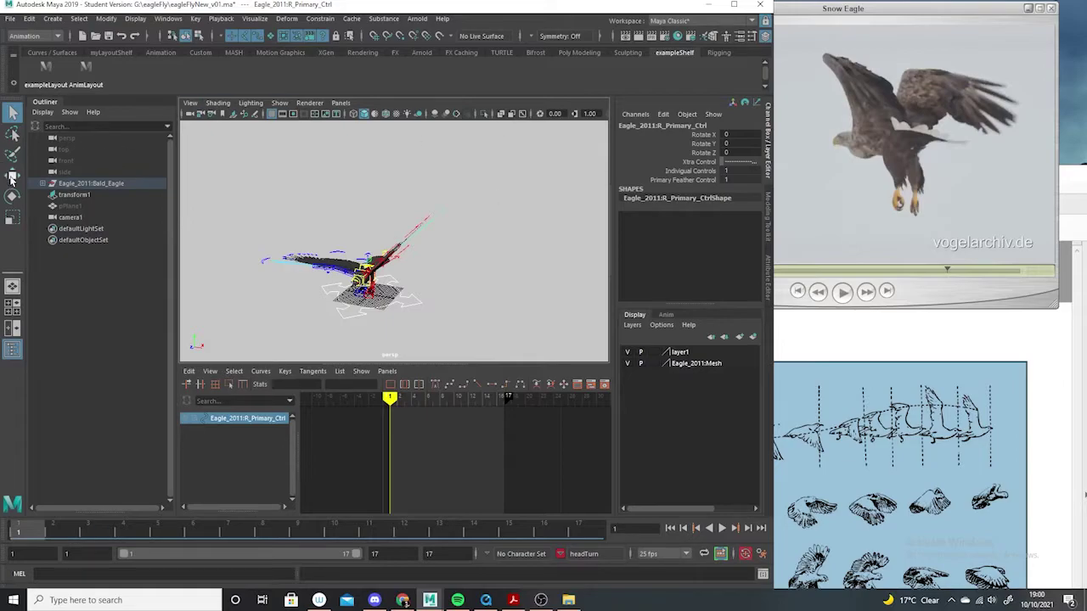
pyautogui.click(11, 174)
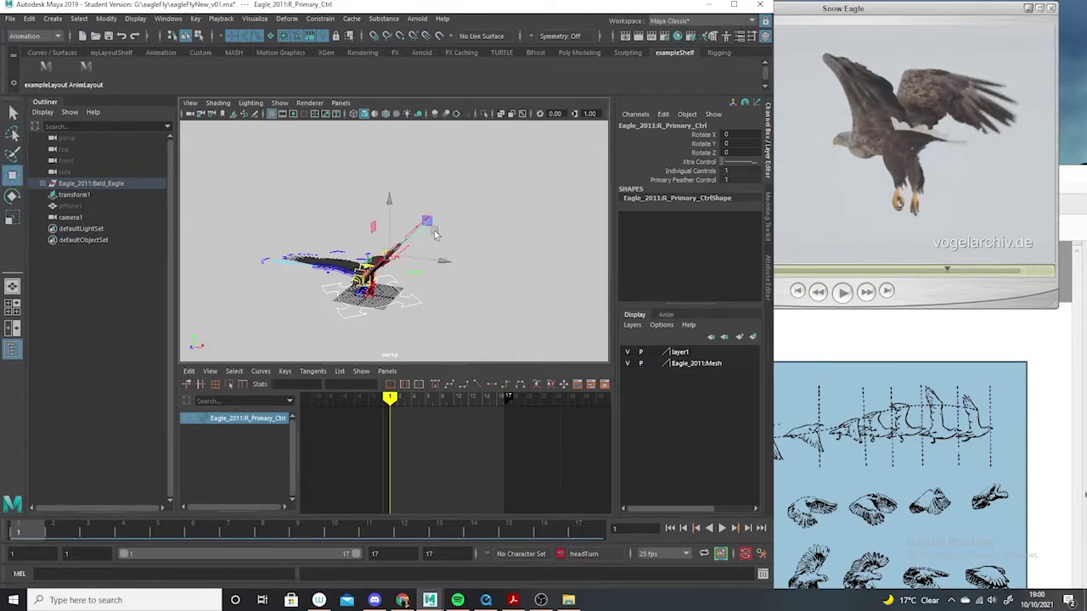
pyautogui.keyDown('alt'); pyautogui.moveTo(427, 231); pyautogui.dragTo(467, 199); pyautogui.keyUp('alt')
pyautogui.click(460, 195)
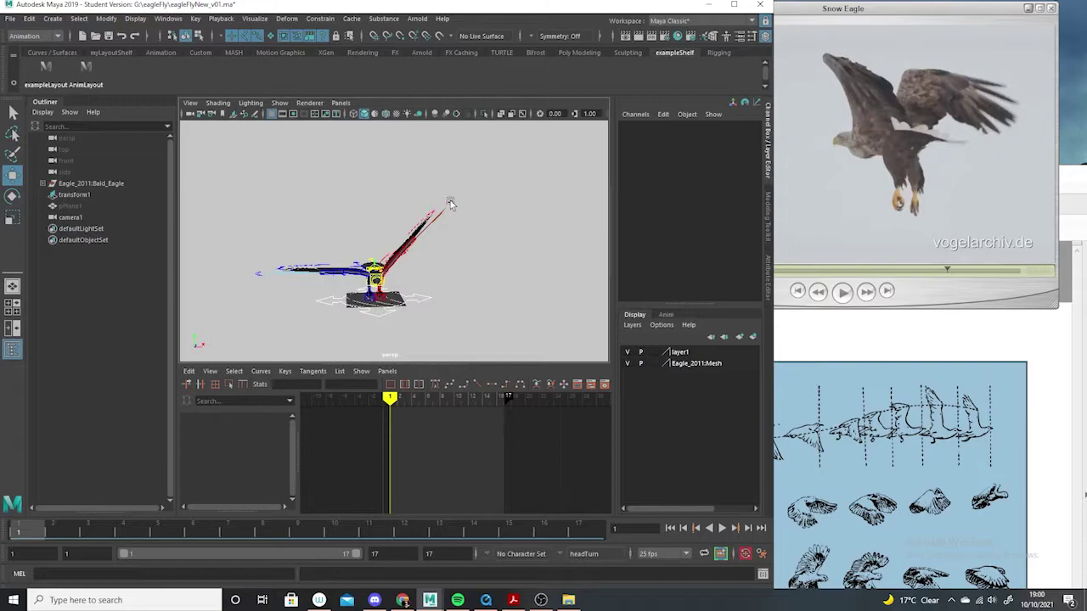
pyautogui.click(455, 206)
pyautogui.keyDown('alt'); pyautogui.moveTo(472, 206); pyautogui.dragTo(449, 276, button='middle'); pyautogui.keyUp('alt')
pyautogui.keyDown('alt'); pyautogui.moveTo(449, 276); pyautogui.dragTo(476, 263); pyautogui.keyUp('alt')
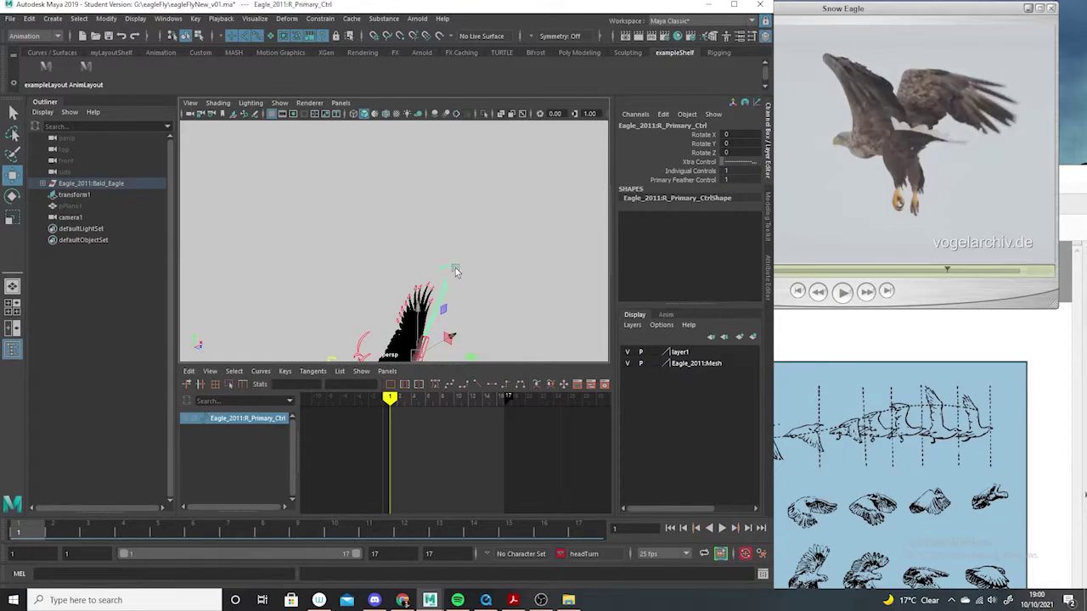
pyautogui.click(12, 197)
pyautogui.keyDown('alt'); pyautogui.moveTo(444, 288); pyautogui.dragTo(439, 221, button='middle'); pyautogui.keyUp('alt')
pyautogui.moveTo(391, 270); pyautogui.dragTo(288, 298)
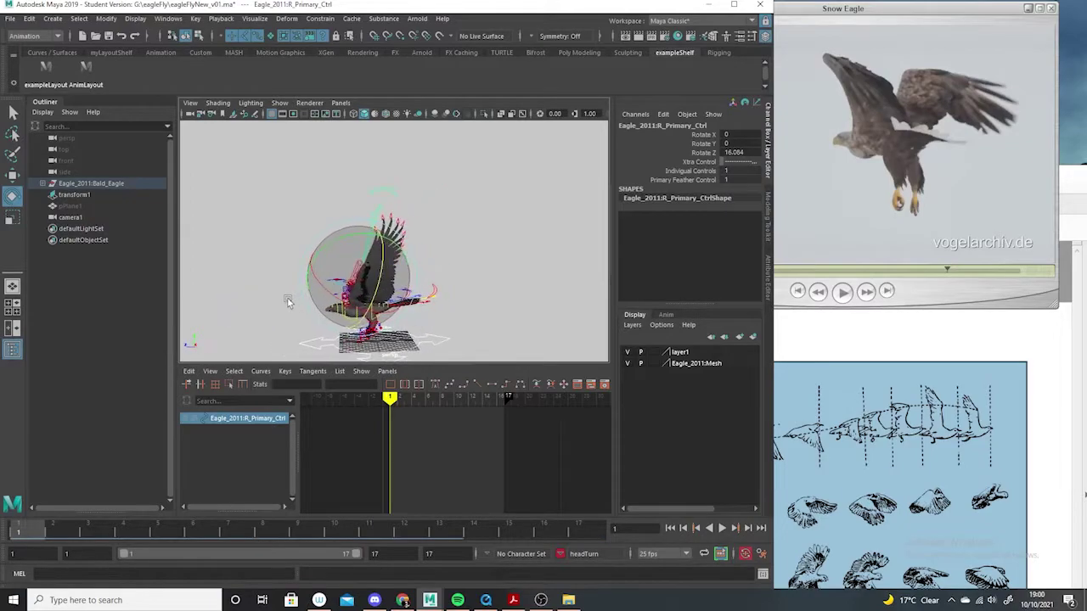
pyautogui.press('s')
pyautogui.click(584, 532)
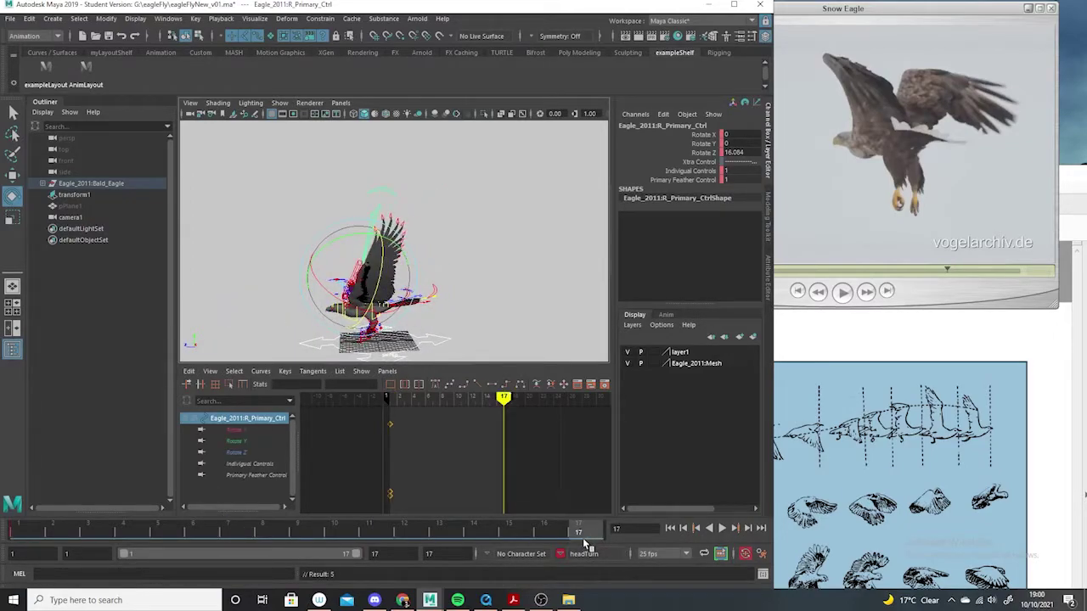
pyautogui.press('s')
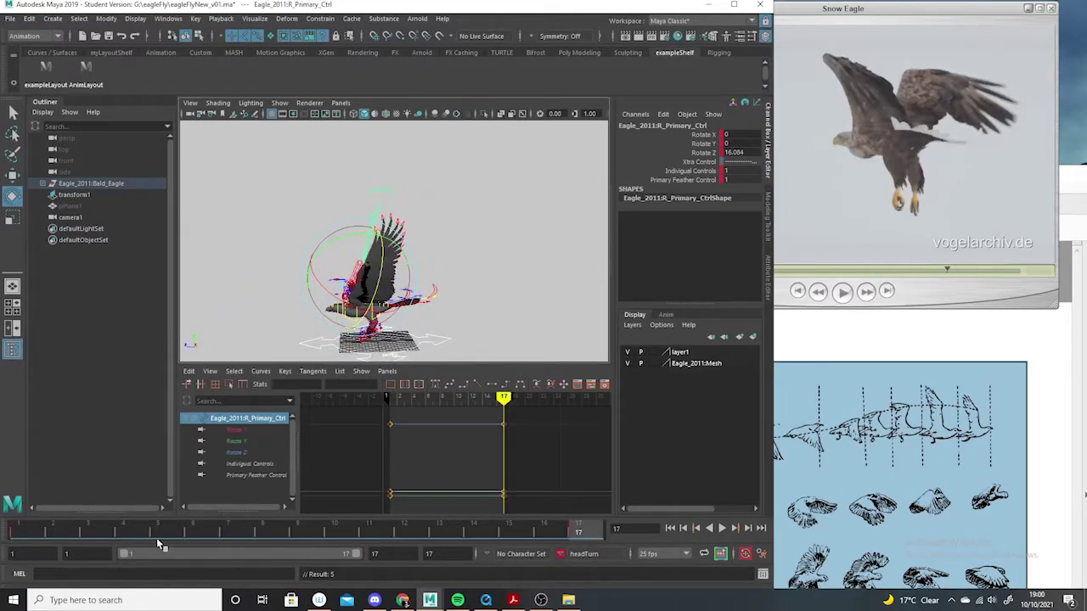
# At frame 6, rotate the right primary feather control to about 23.7 in Z.
pyautogui.moveTo(40, 529); pyautogui.dragTo(194, 531)
pyautogui.keyDown('alt'); pyautogui.moveTo(438, 270); pyautogui.dragTo(570, 298); pyautogui.keyUp('alt')
pyautogui.moveTo(449, 293); pyautogui.dragTo(315, 280)
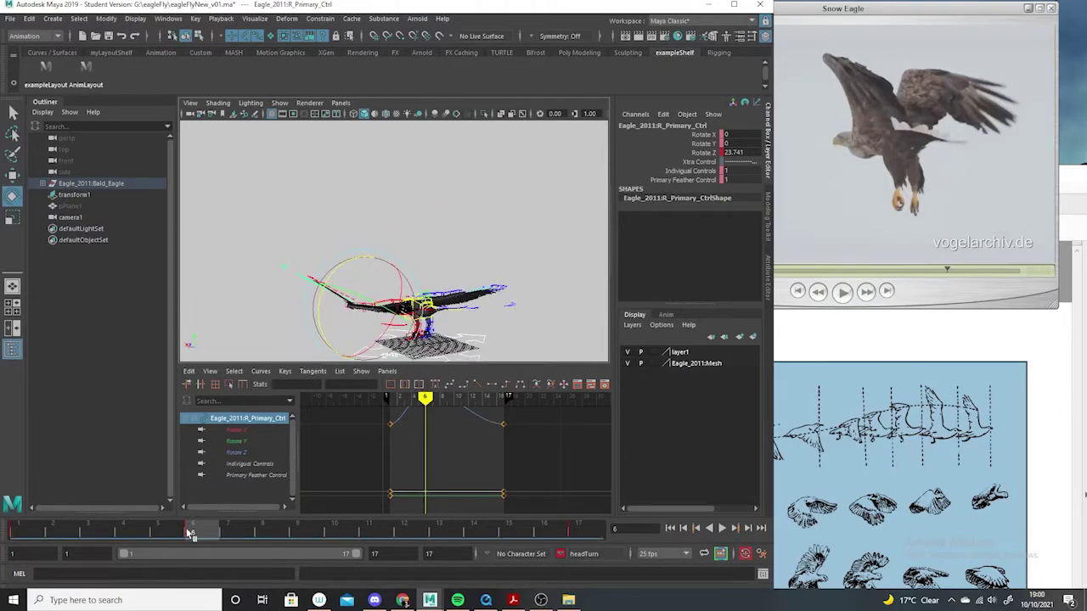
# Compare the wing at frame 9 with the Snow Eagle reference video by stepping the video back seven frames.
pyautogui.moveTo(191, 534); pyautogui.dragTo(308, 538)
pyautogui.click(865, 37)
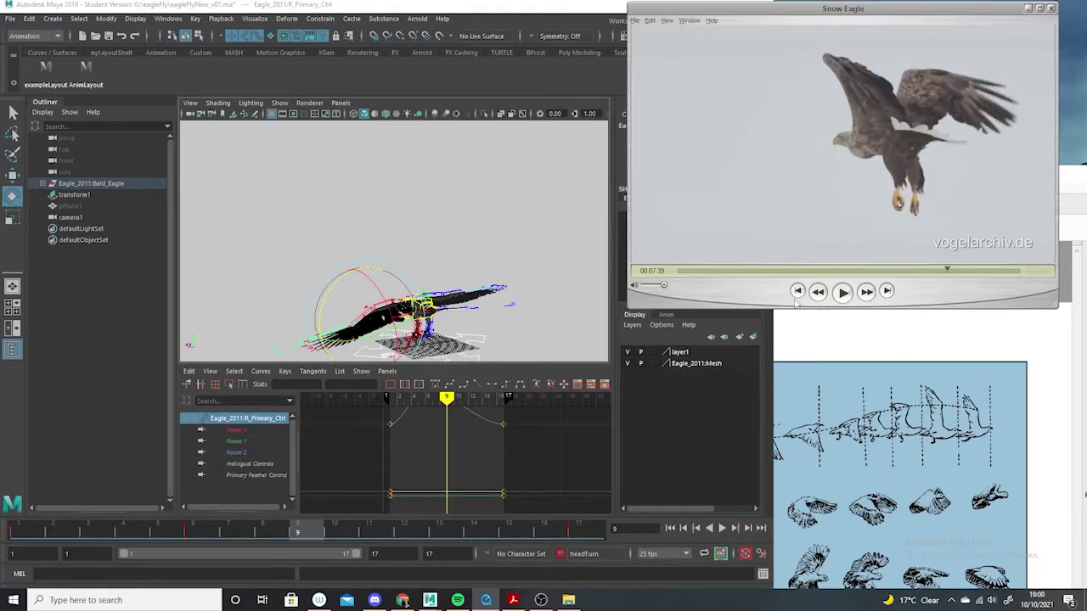
pyautogui.press('Left')
pyautogui.press('Left')
pyautogui.press('Left')
pyautogui.press('Left')
pyautogui.press('Left')
pyautogui.press('Left')
pyautogui.press('Left')
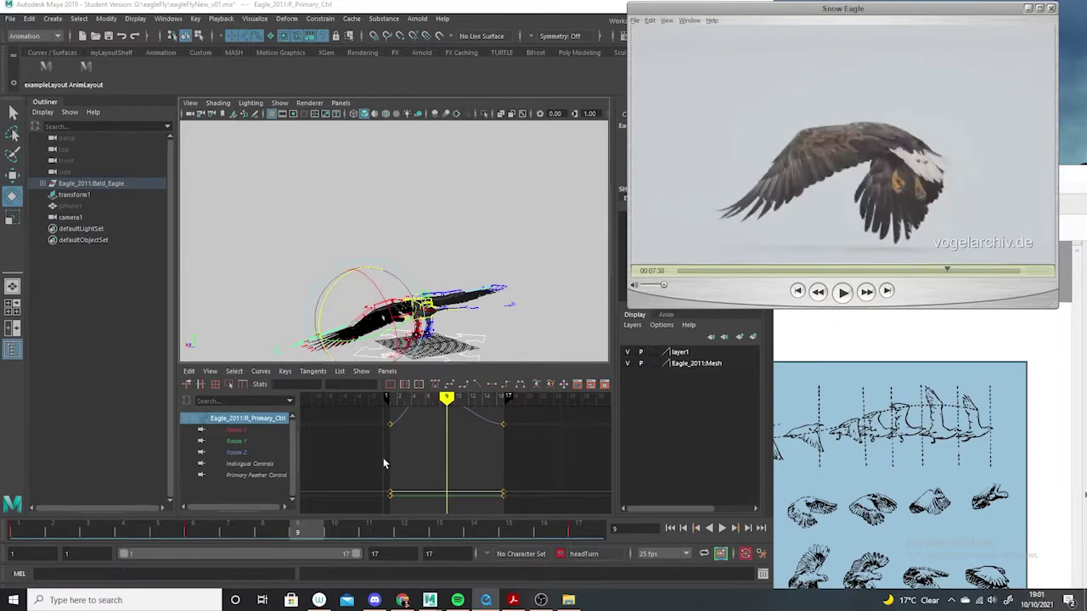
# Key the right primary feather control's Z rotation at about 25.8 on frame 8 and bent downward on frame 9.
pyautogui.click(264, 533)
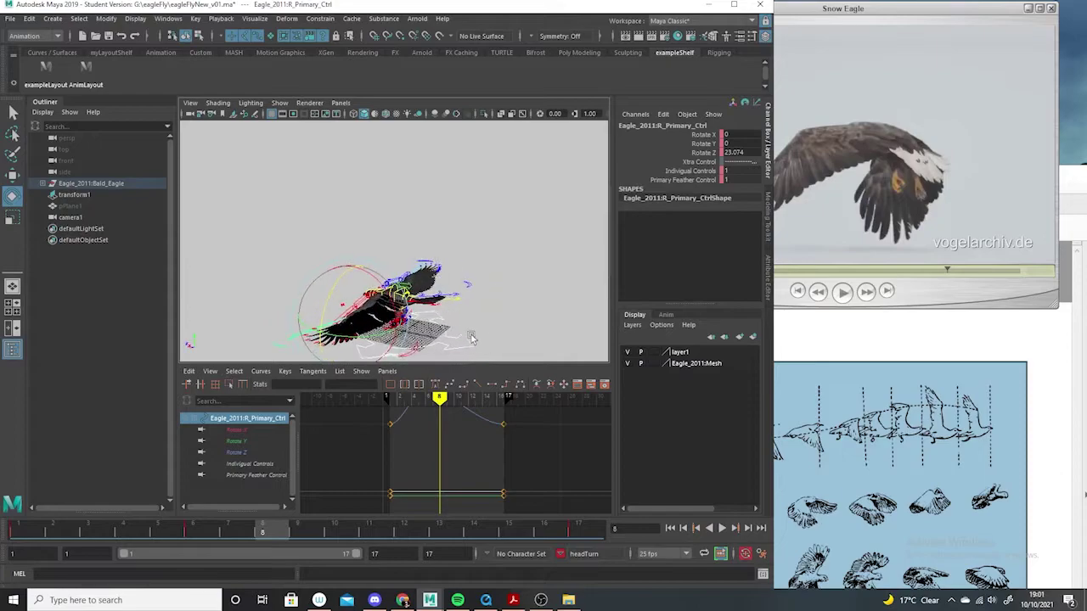
pyautogui.moveTo(324, 332); pyautogui.dragTo(504, 328)
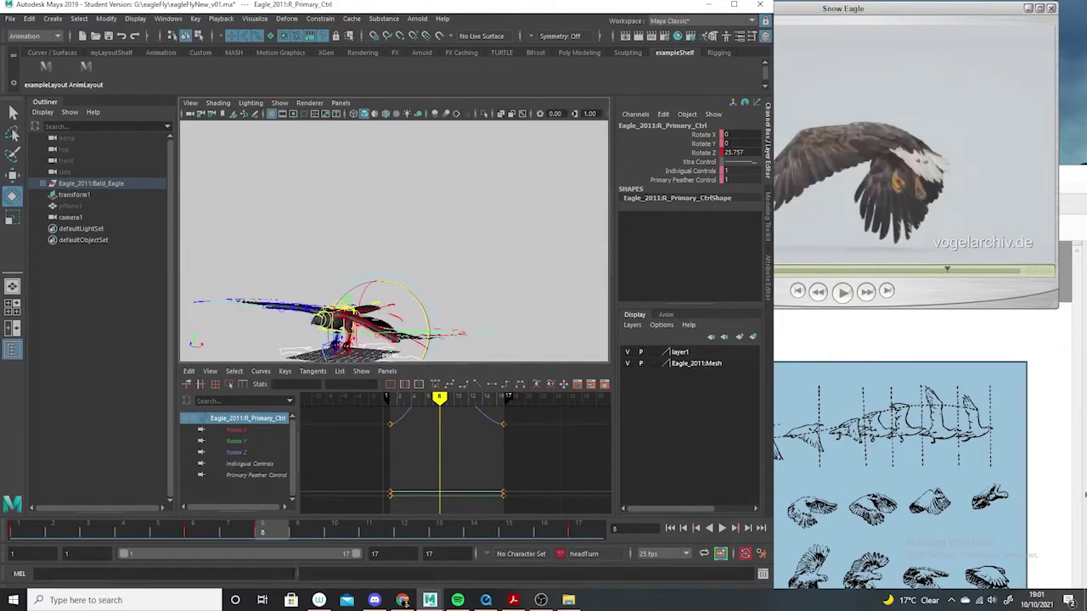
pyautogui.click(308, 533)
pyautogui.moveTo(427, 327); pyautogui.dragTo(415, 304)
pyautogui.keyDown('alt'); pyautogui.moveTo(440, 325); pyautogui.dragTo(461, 303, button='middle'); pyautogui.keyUp('alt')
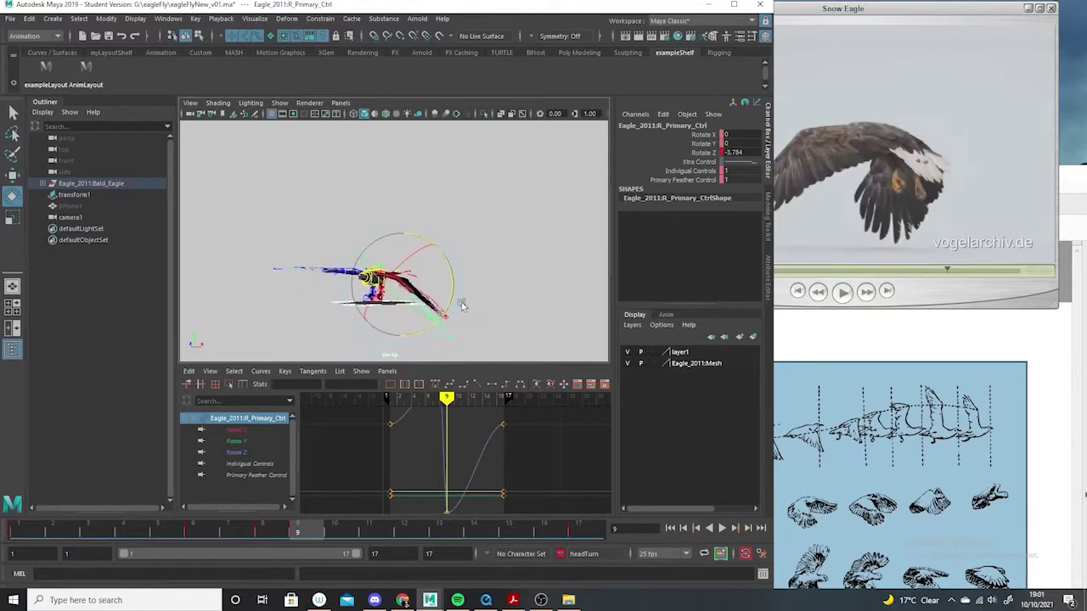
pyautogui.moveTo(454, 297); pyautogui.dragTo(452, 303)
pyautogui.press('s')
# Step the eagle reference forward three frames and rotate the primary feather control to about -25.4 in Z at frame 11.
pyautogui.moveTo(312, 535); pyautogui.dragTo(378, 538)
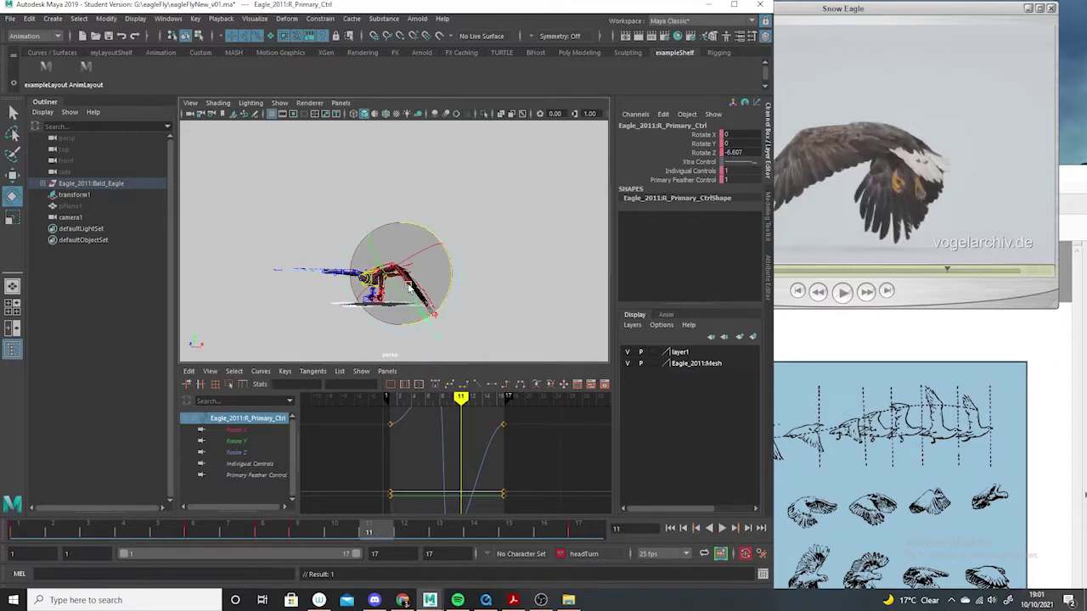
pyautogui.click(856, 24)
pyautogui.press('Right')
pyautogui.press('Right')
pyautogui.press('Right')
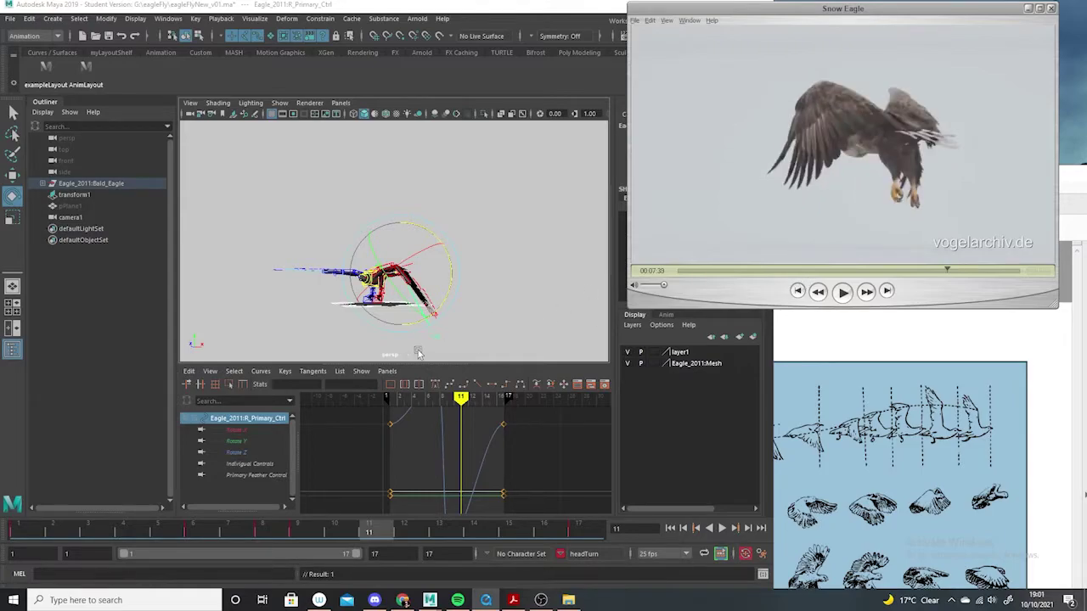
pyautogui.moveTo(456, 285); pyautogui.dragTo(436, 295)
pyautogui.keyDown('alt'); pyautogui.moveTo(546, 485); pyautogui.dragTo(505, 510, button='right'); pyautogui.keyUp('alt')
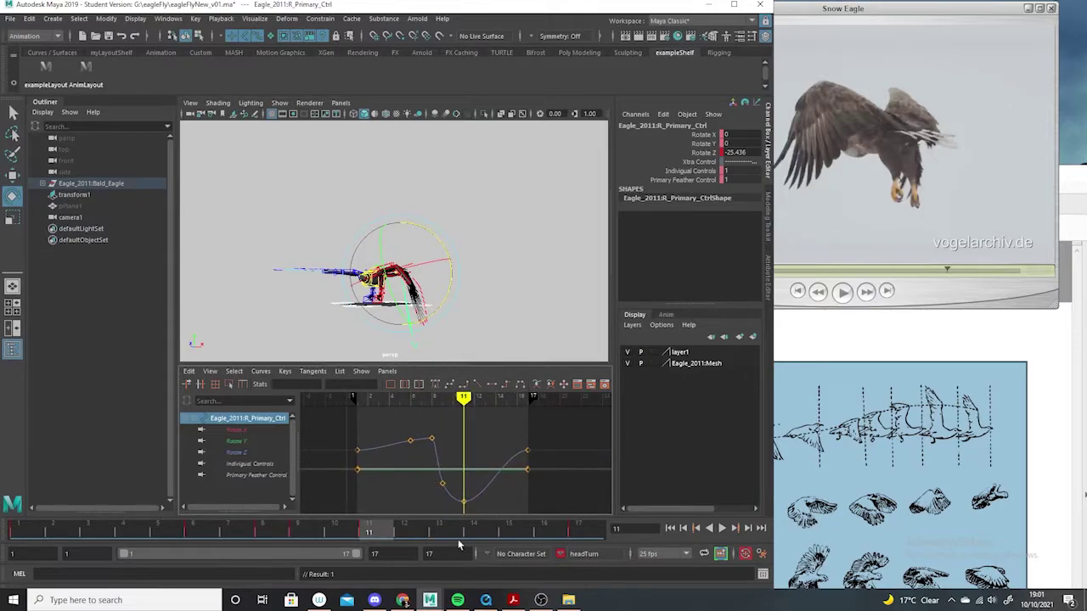
# Advance the eagle reference two more frames and rotate the primary feather control to about 2.4 in Z at frame 14.
pyautogui.click(867, 7)
pyautogui.click(884, 294)
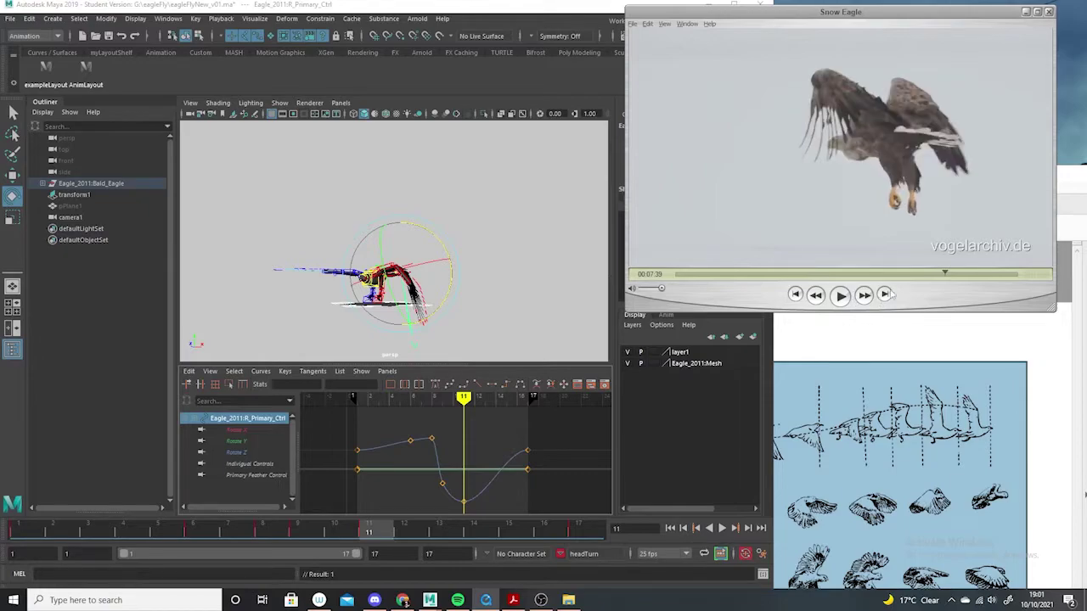
pyautogui.click(884, 294)
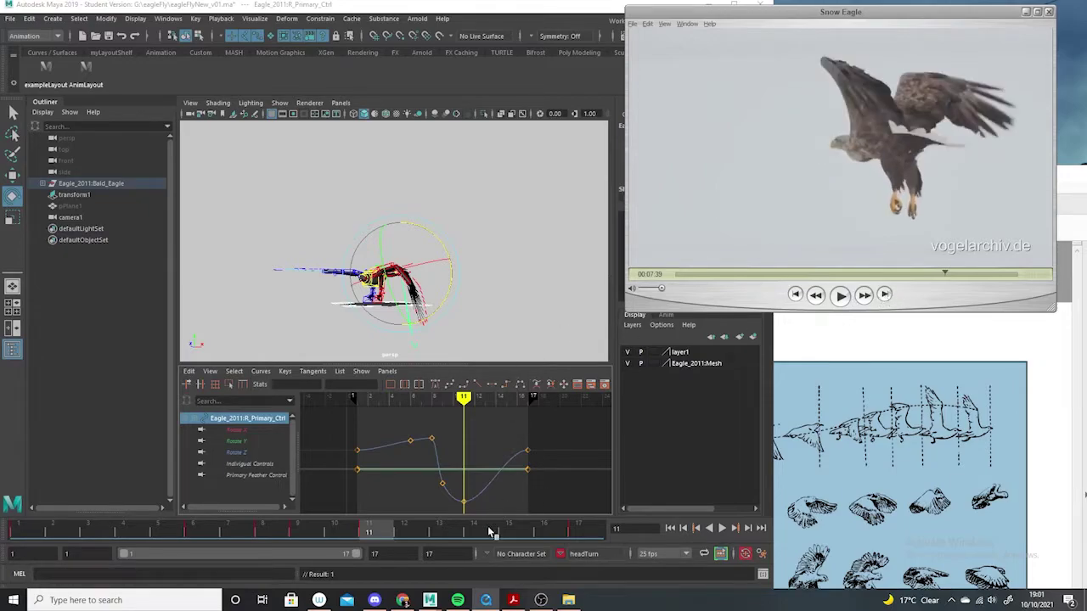
pyautogui.click(474, 533)
pyautogui.moveTo(450, 280); pyautogui.dragTo(455, 274)
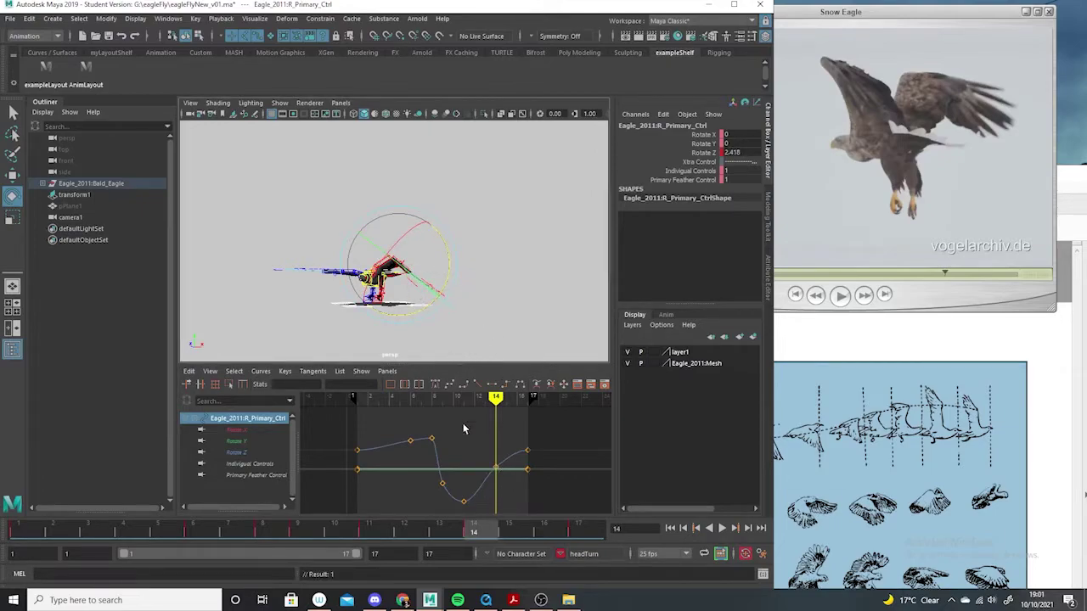
# Scrub back to frame 12 to review the primary feather motion against its rotation curve.
pyautogui.scroll(-3, 473, 470)
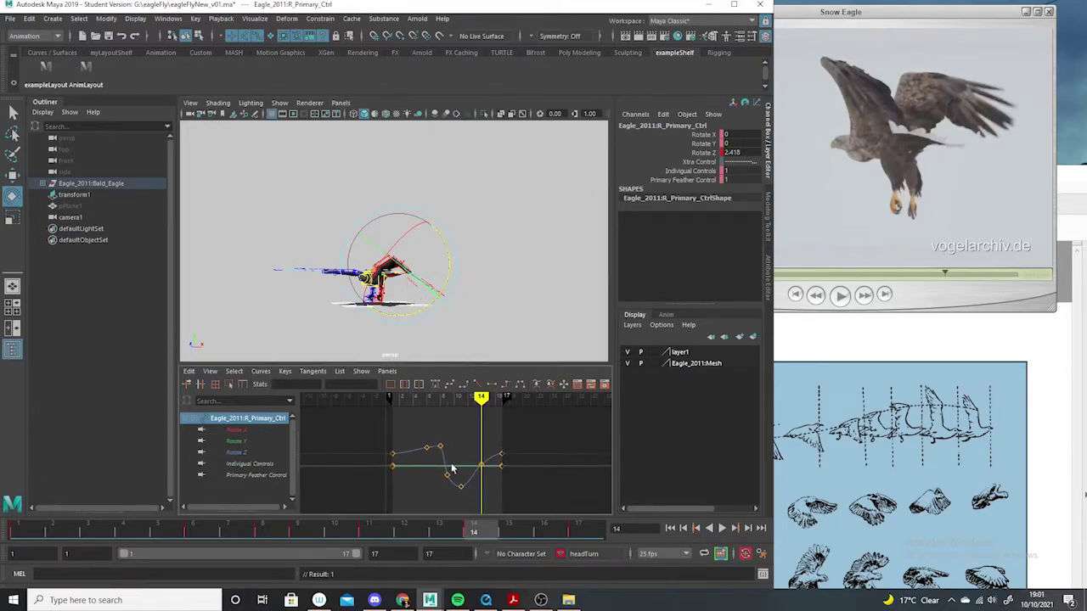
pyautogui.moveTo(416, 440); pyautogui.dragTo(437, 460)
pyautogui.moveTo(505, 526); pyautogui.dragTo(406, 528)
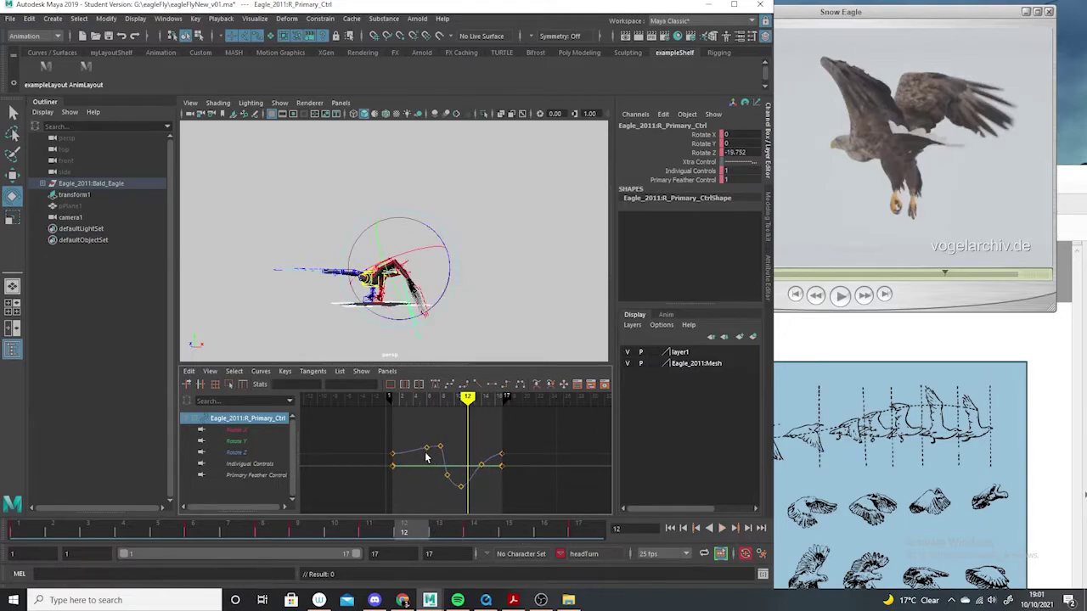
# Save the scene as the current file, accepting the student version notice.
pyautogui.click(11, 19)
pyautogui.click(39, 67)
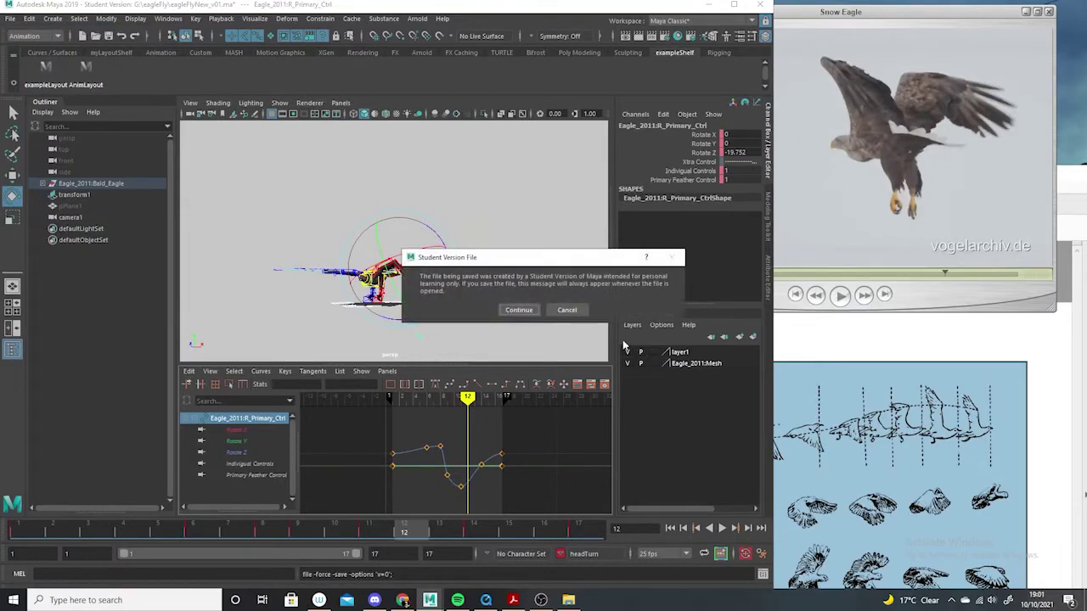
pyautogui.click(525, 309)
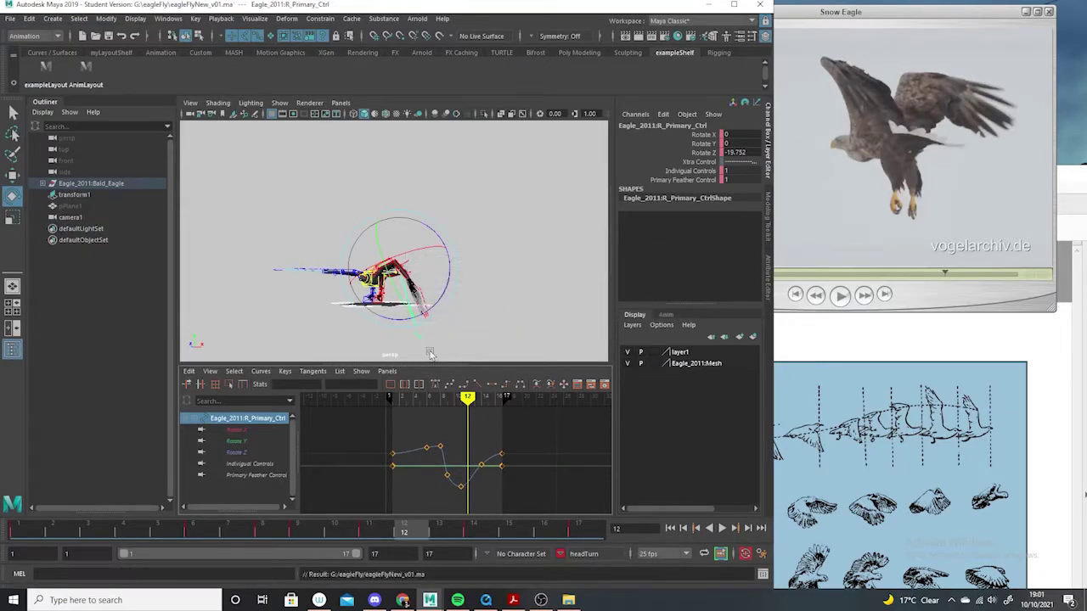
# Play back the flap and examine the primary feather pose and rotation curve around frames 6 to 8.
pyautogui.hotkey('alt', 'v')
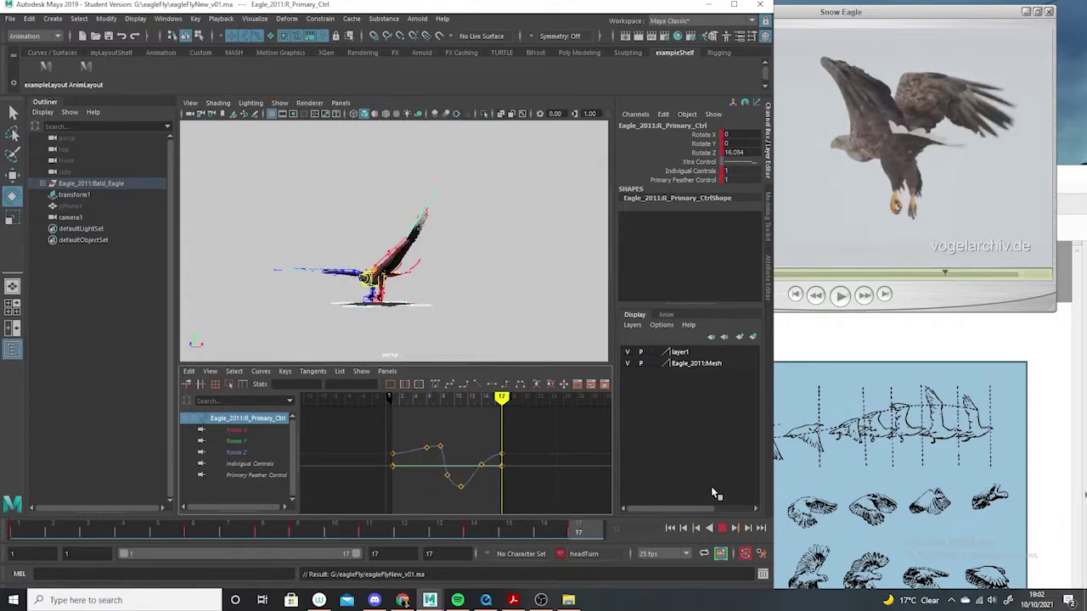
pyautogui.hotkey('alt', 'v')
pyautogui.scroll(-5, 466, 460)
pyautogui.scroll(6, 466, 457)
pyautogui.keyDown('alt'); pyautogui.keyDown('shift'); pyautogui.moveTo(469, 478); pyautogui.dragTo(464, 470, button='right'); pyautogui.keyUp('shift'); pyautogui.keyUp('alt')
pyautogui.moveTo(413, 433); pyautogui.dragTo(436, 464)
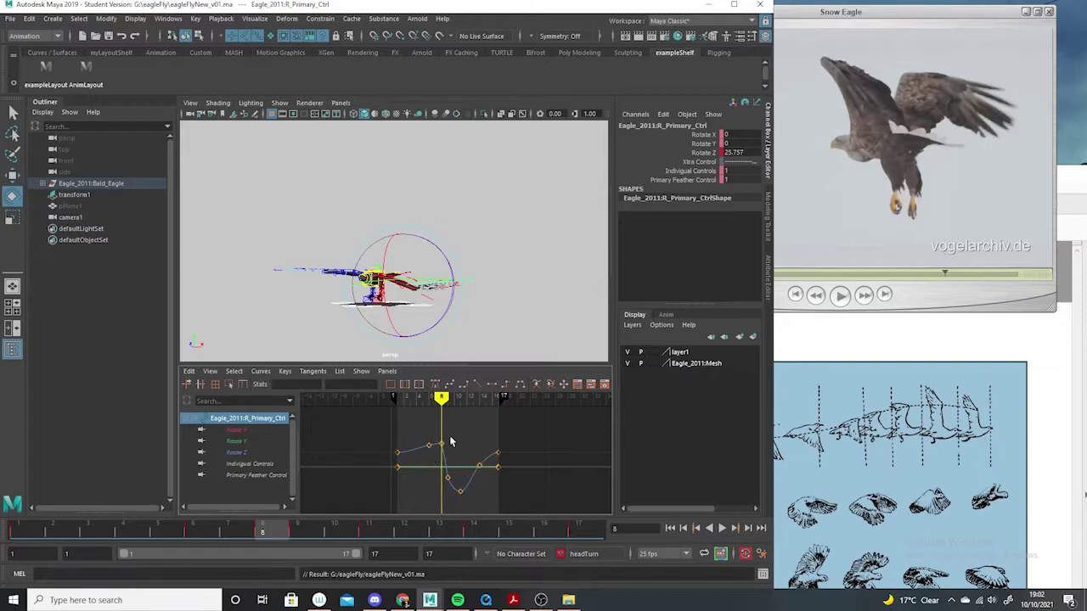
pyautogui.moveTo(302, 536); pyautogui.dragTo(277, 532)
pyautogui.moveTo(441, 400); pyautogui.dragTo(429, 399)
# Isolate the primary feather control's Rotate Z curve and delete its key at frame 6.
pyautogui.click(241, 451)
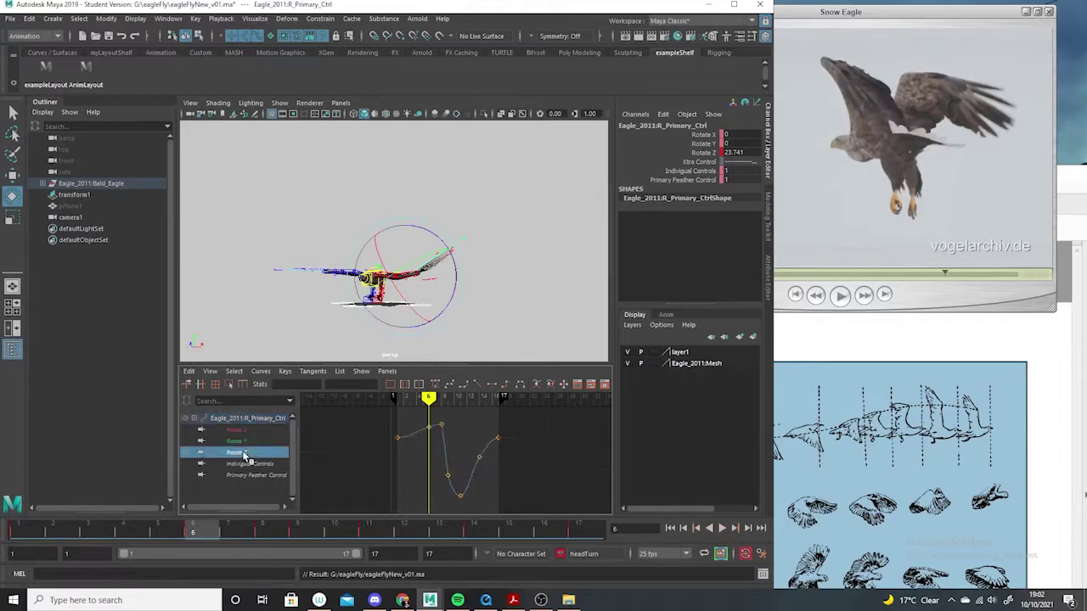
pyautogui.moveTo(433, 436); pyautogui.dragTo(379, 451)
pyautogui.press('Delete')
# Steepen the tangent of the frame 1 key on the Rotate Z curve and select the frame 14 key.
pyautogui.click(414, 435)
pyautogui.click(421, 461)
pyautogui.moveTo(374, 434); pyautogui.dragTo(374, 453, button='middle')
pyautogui.click(375, 452)
pyautogui.moveTo(467, 443); pyautogui.dragTo(489, 486)
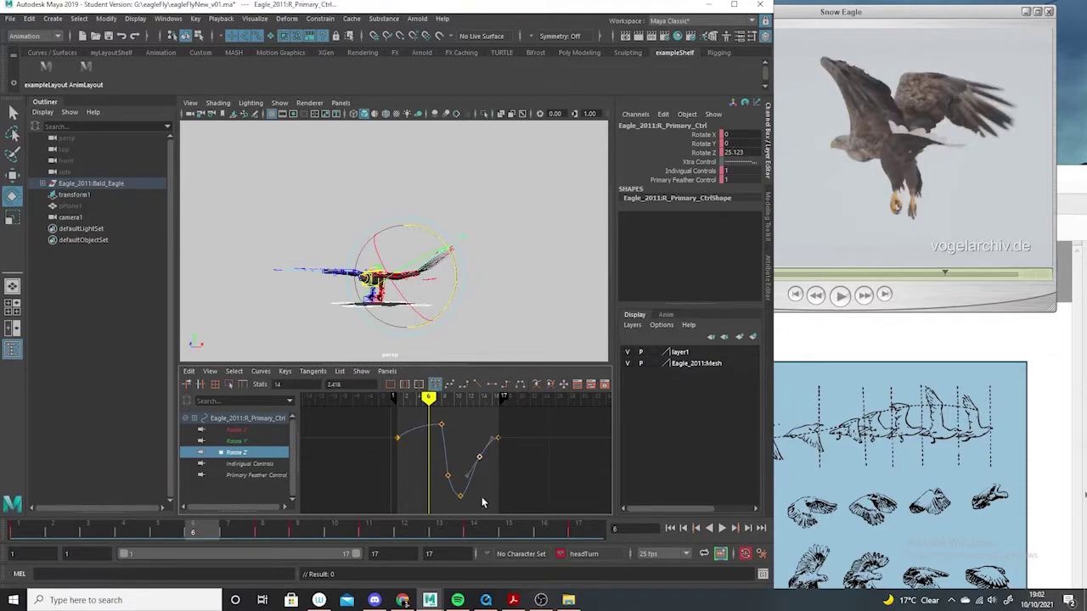
# Play back and scrub the flap to inspect the feather motion from different angles, ending at frame 1.
pyautogui.hotkey('alt', 'v')
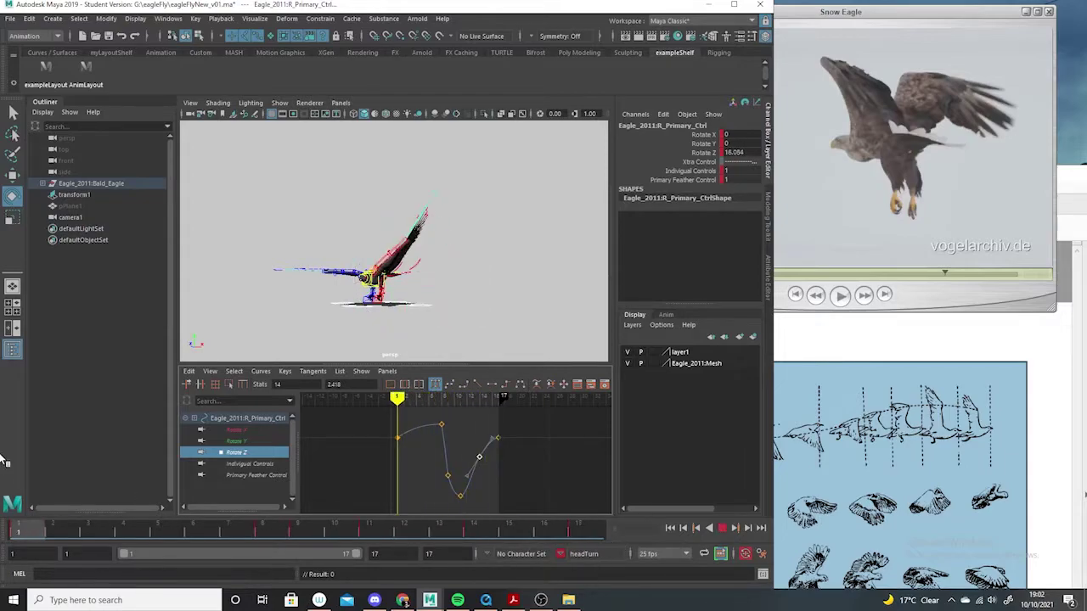
pyautogui.click(723, 528)
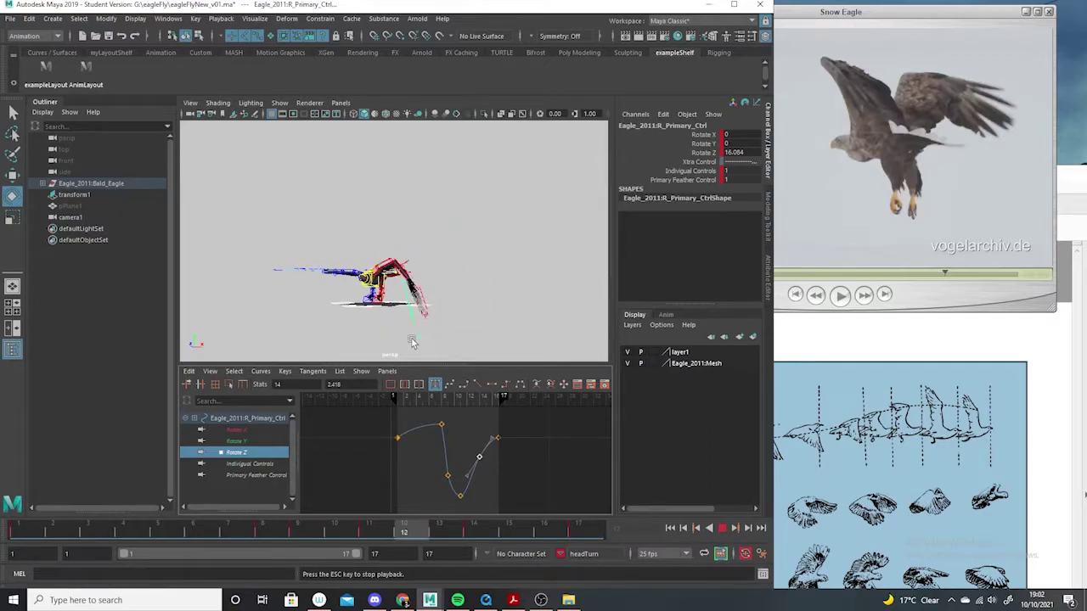
pyautogui.press('Escape')
pyautogui.keyDown('alt'); pyautogui.moveTo(406, 299); pyautogui.dragTo(291, 318); pyautogui.keyUp('alt')
pyautogui.moveTo(320, 534); pyautogui.dragTo(2, 501)
pyautogui.keyDown('alt'); pyautogui.moveTo(302, 340); pyautogui.dragTo(450, 307); pyautogui.keyUp('alt')
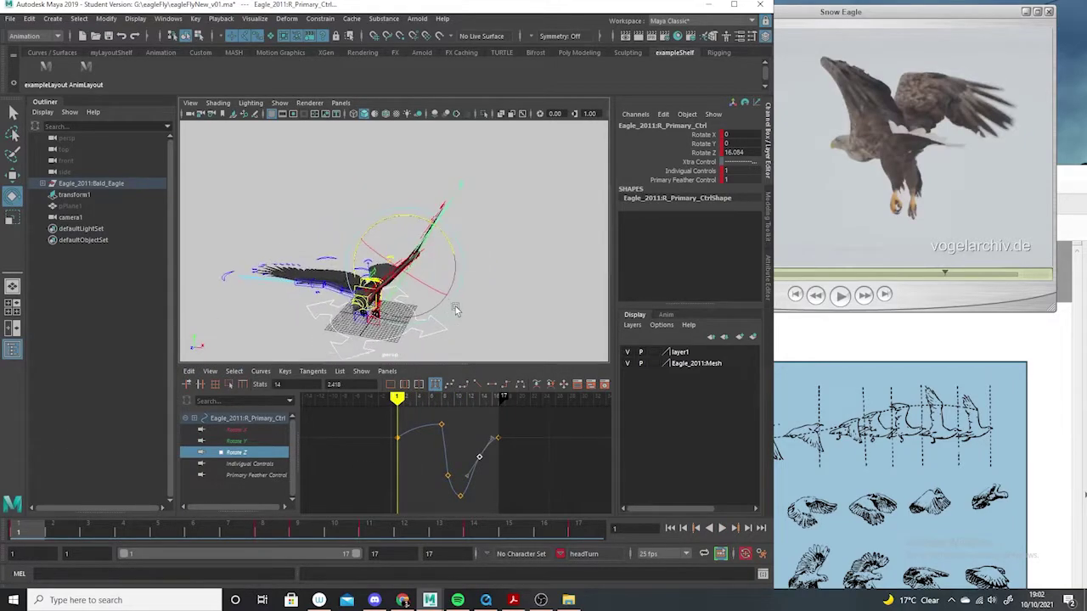
# Isolate the right wing shoulder control's Rotate Z curve and lower its keys at frames 1 and 17 to about 31.
pyautogui.click(414, 312)
pyautogui.click(374, 298)
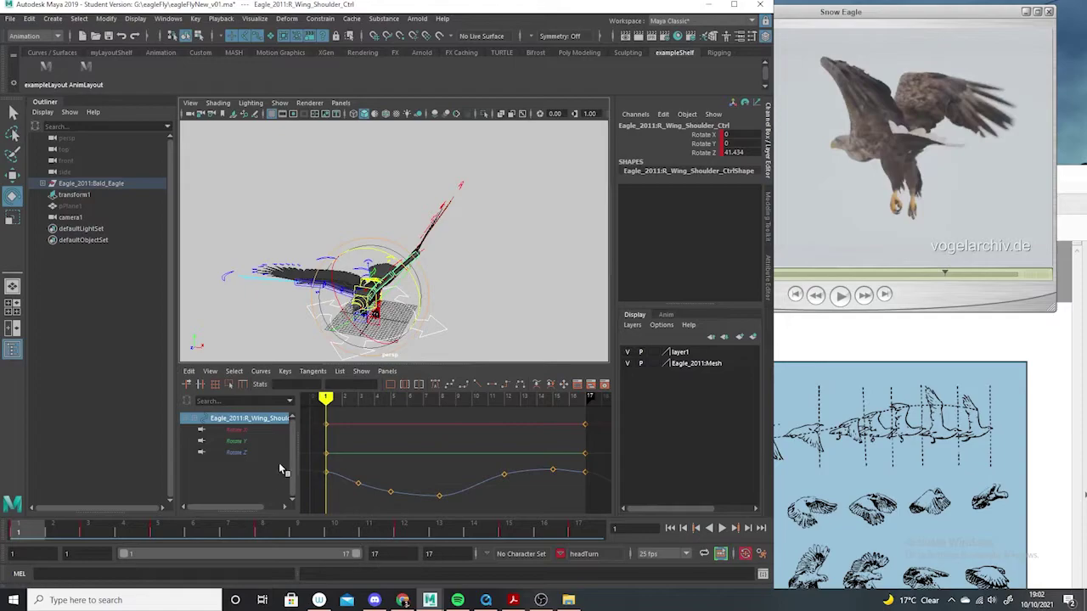
pyautogui.click(238, 453)
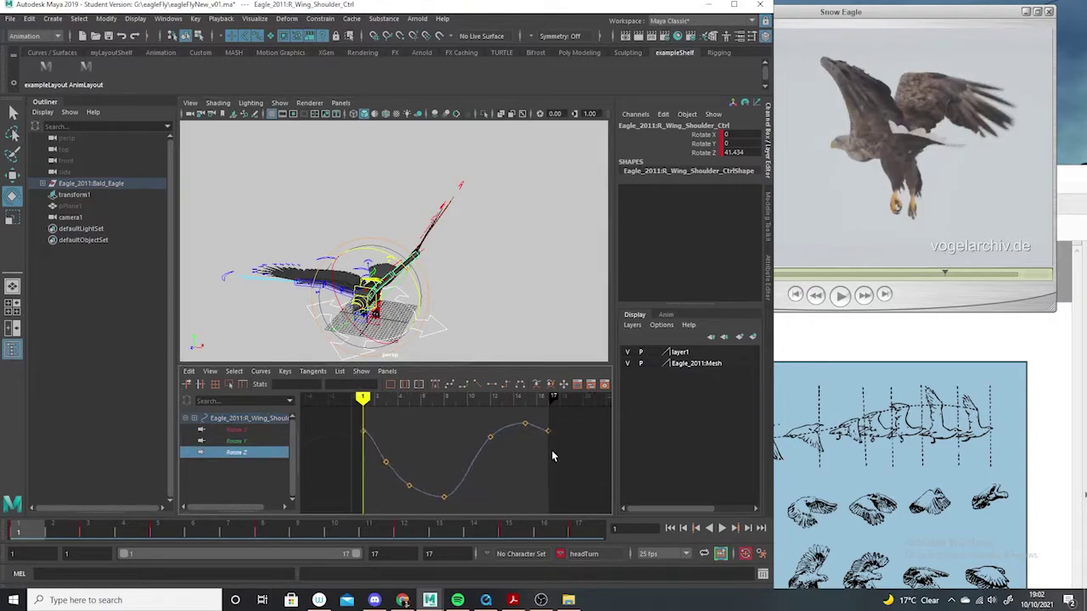
pyautogui.moveTo(549, 451); pyautogui.dragTo(546, 451)
pyautogui.keyDown('shift'); pyautogui.moveTo(403, 420); pyautogui.dragTo(351, 449); pyautogui.keyUp('shift')
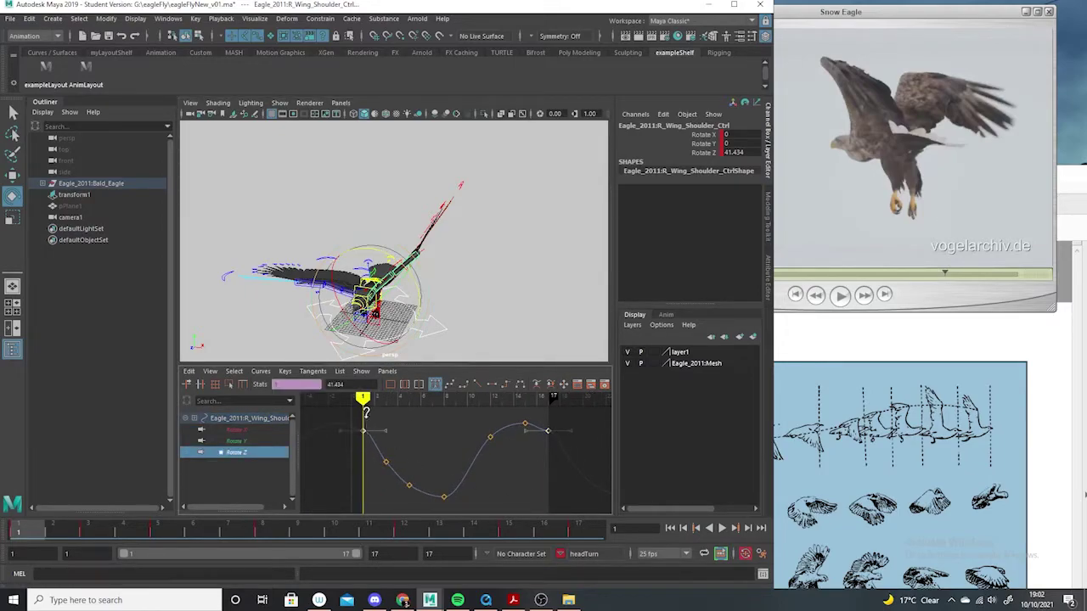
pyautogui.keyDown('shift'); pyautogui.moveTo(367, 413); pyautogui.dragTo(364, 434, button='middle'); pyautogui.keyUp('shift')
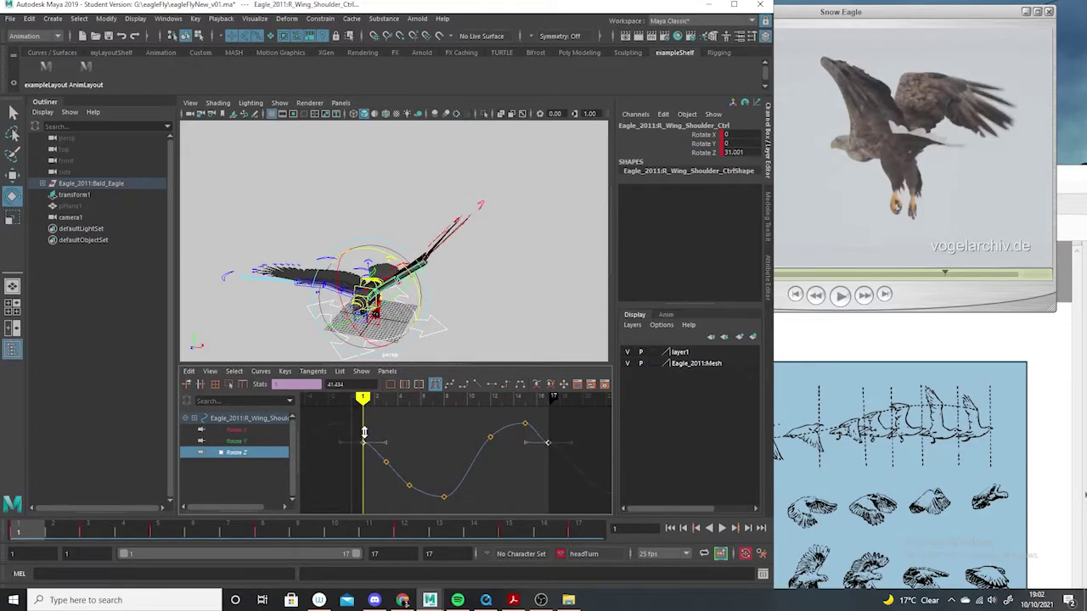
# Lower the shoulder's Rotate Z keys at frames 15 and 12, and slope the tangent of the frame 17 key downward.
pyautogui.moveTo(514, 428); pyautogui.dragTo(514, 428)
pyautogui.keyDown('shift'); pyautogui.moveTo(517, 425); pyautogui.dragTo(517, 432, button='middle'); pyautogui.keyUp('shift')
pyautogui.moveTo(473, 414); pyautogui.dragTo(510, 446)
pyautogui.keyDown('shift'); pyautogui.moveTo(490, 424); pyautogui.dragTo(489, 430, button='middle'); pyautogui.keyUp('shift')
pyautogui.moveTo(537, 417); pyautogui.dragTo(549, 444)
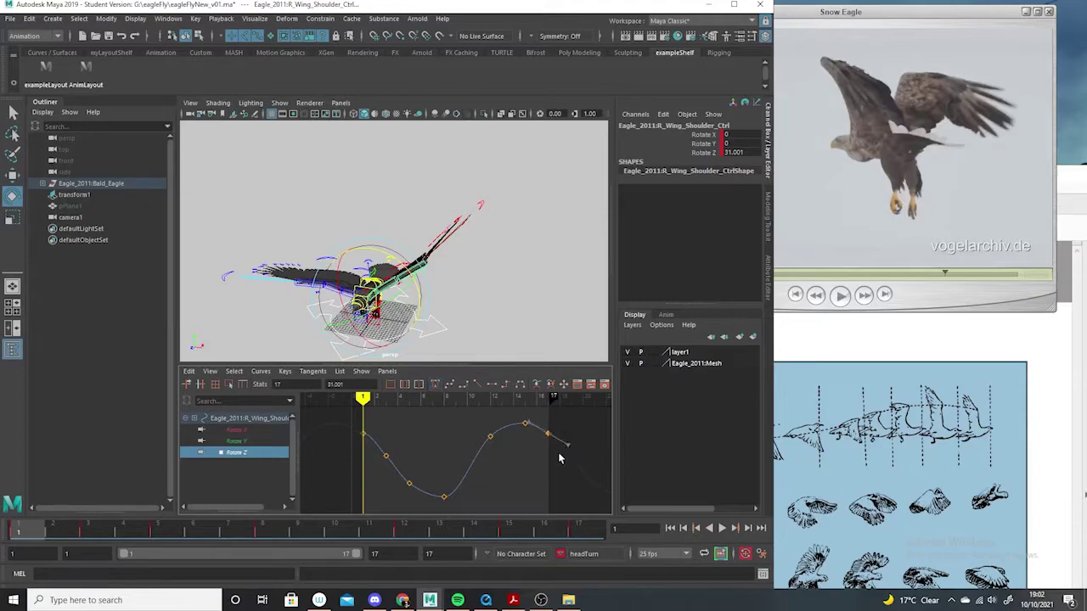
# Play back and scrub the flap to examine the shoulder motion from different angles.
pyautogui.hotkey('alt', 'v')
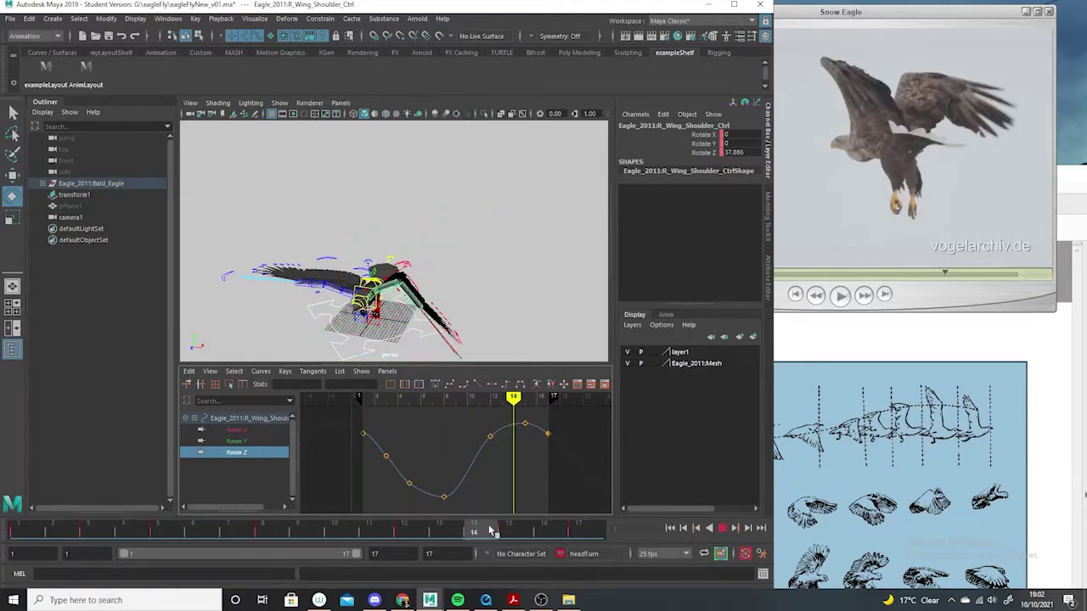
pyautogui.moveTo(228, 509); pyautogui.dragTo(691, 519)
pyautogui.keyDown('alt'); pyautogui.moveTo(316, 263); pyautogui.dragTo(329, 311); pyautogui.keyUp('alt')
pyautogui.click(494, 321)
pyautogui.click(721, 528)
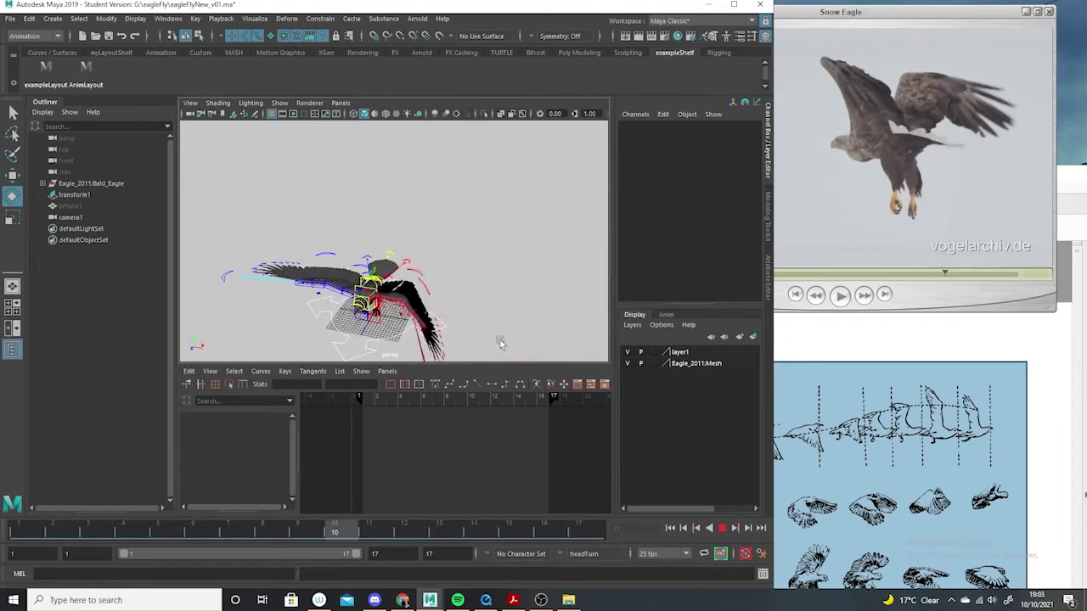
pyautogui.keyDown('alt'); pyautogui.moveTo(517, 280); pyautogui.dragTo(513, 291); pyautogui.keyUp('alt')
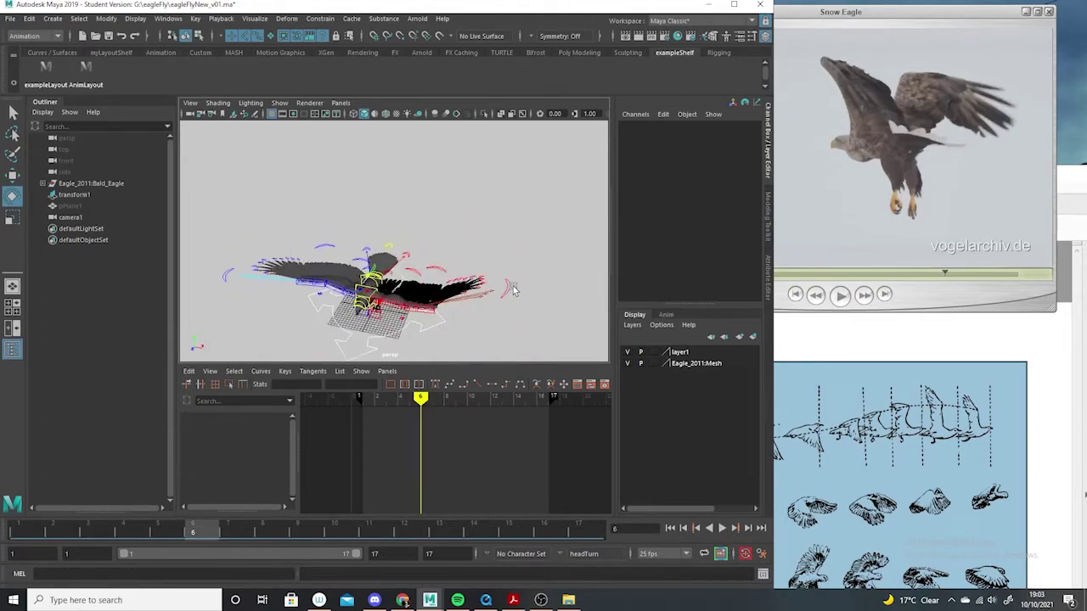
# Rotate the right wing shoulder control to about -15.8 in Y at frame 9 and key it.
pyautogui.click(381, 304)
pyautogui.moveTo(119, 533); pyautogui.dragTo(266, 535)
pyautogui.keyDown('alt'); pyautogui.moveTo(483, 279); pyautogui.dragTo(387, 485); pyautogui.keyUp('alt')
pyautogui.click(314, 536)
pyautogui.keyDown('alt'); pyautogui.moveTo(472, 327); pyautogui.dragTo(401, 312); pyautogui.keyUp('alt')
pyautogui.press('s')
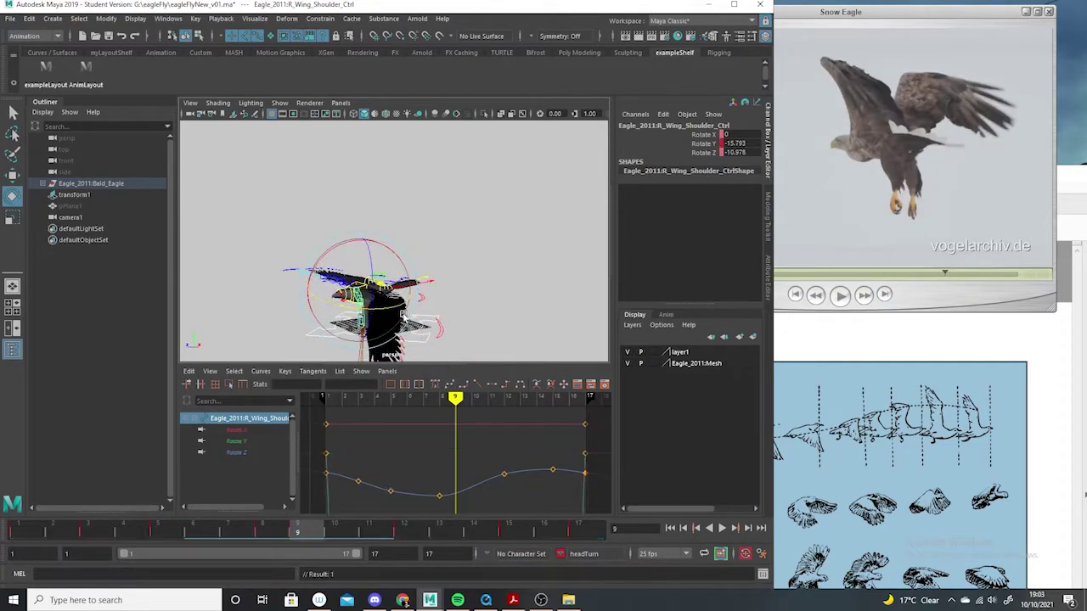
# Isolate the shoulder's Rotate X and Rotate Y curves and raise the Rotate Y keys at frames 1 and 17 to 3.733.
pyautogui.scroll(-5, 456, 461)
pyautogui.keyDown('alt'); pyautogui.moveTo(462, 445); pyautogui.dragTo(434, 481, button='right'); pyautogui.keyUp('alt')
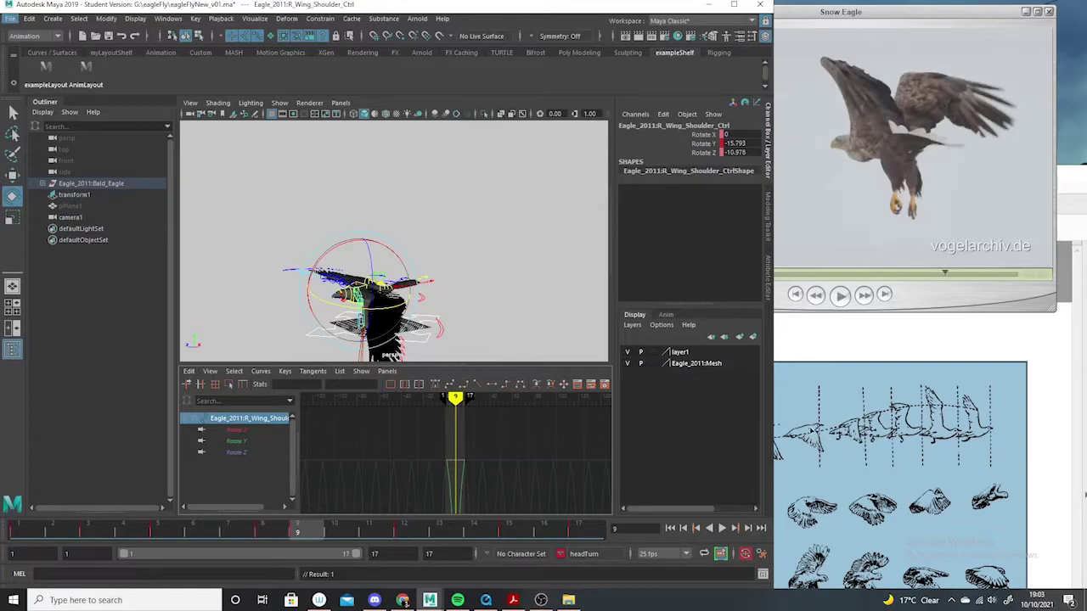
pyautogui.moveTo(235, 430); pyautogui.dragTo(240, 441)
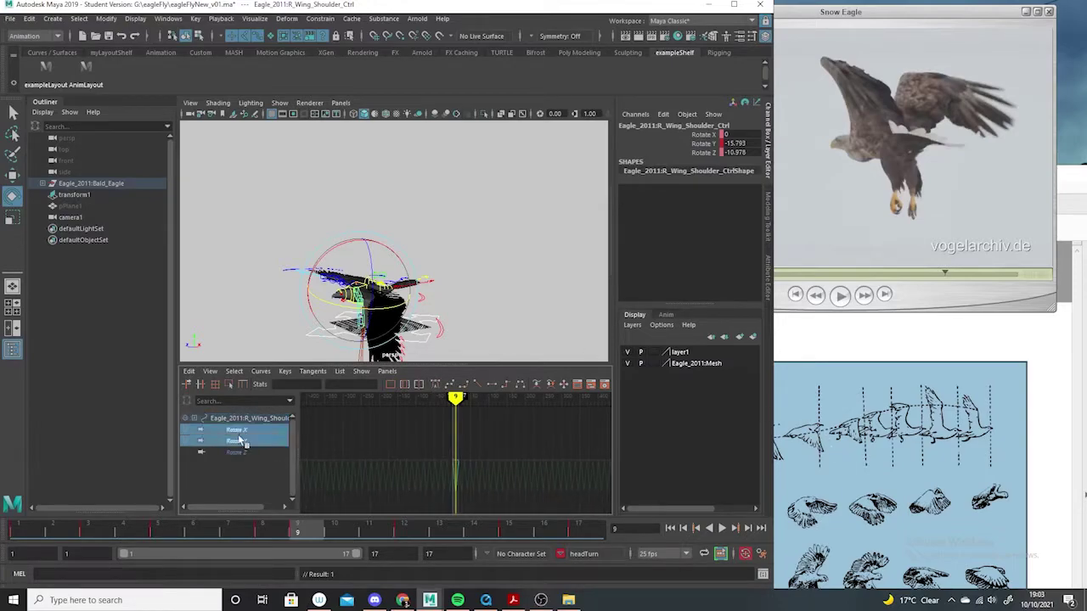
pyautogui.scroll(6, 498, 476)
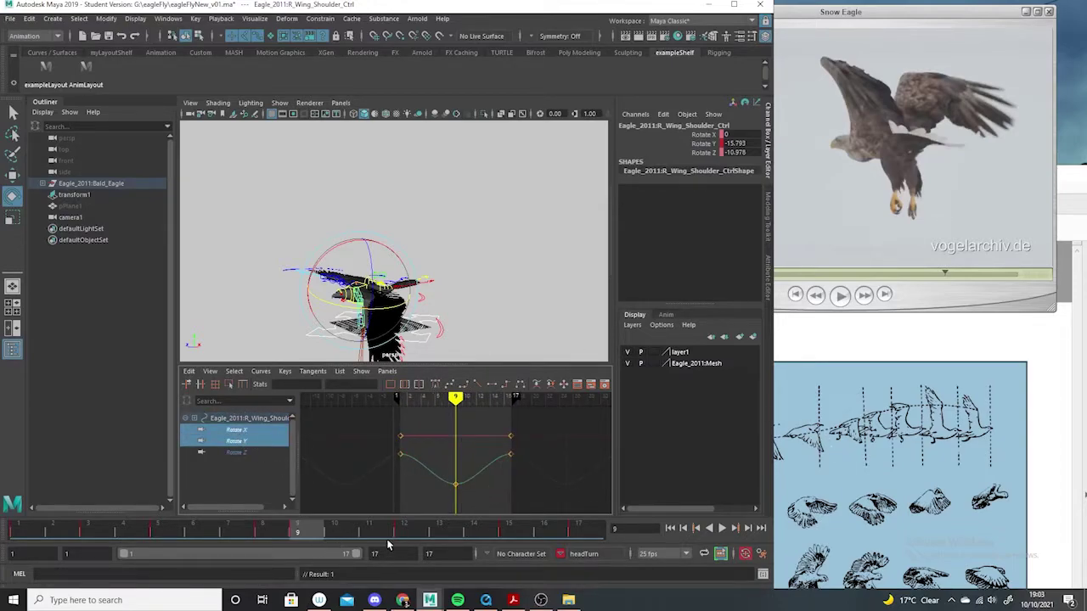
pyautogui.moveTo(321, 535); pyautogui.dragTo(581, 531)
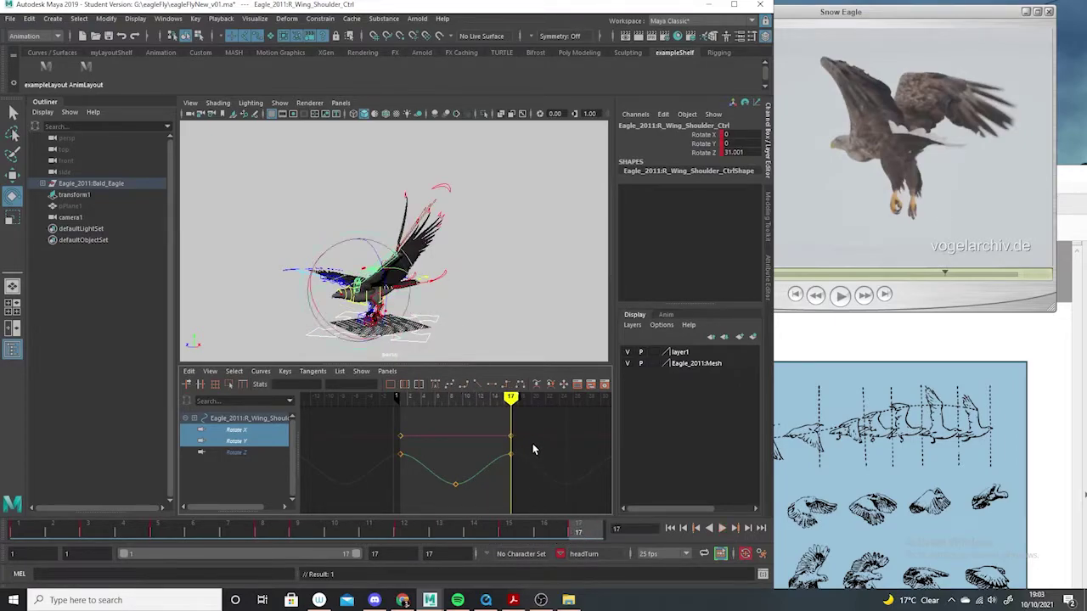
pyautogui.moveTo(533, 450); pyautogui.dragTo(396, 477)
pyautogui.keyDown('shift'); pyautogui.moveTo(396, 467); pyautogui.dragTo(396, 462, button='middle'); pyautogui.keyUp('shift')
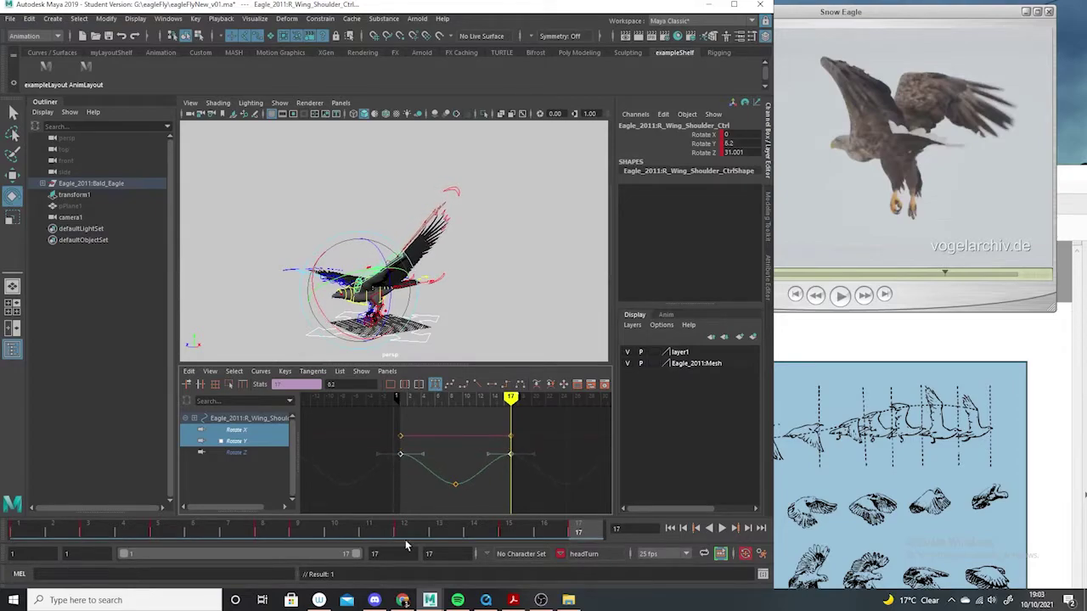
pyautogui.hotkey('alt', 'v')
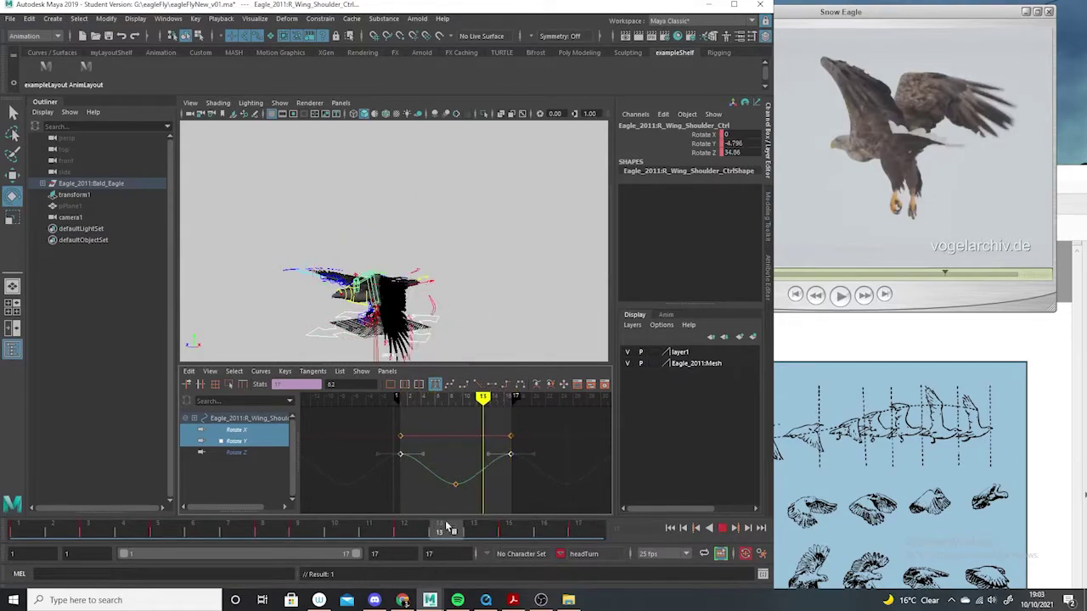
pyautogui.hotkey('alt', 'v')
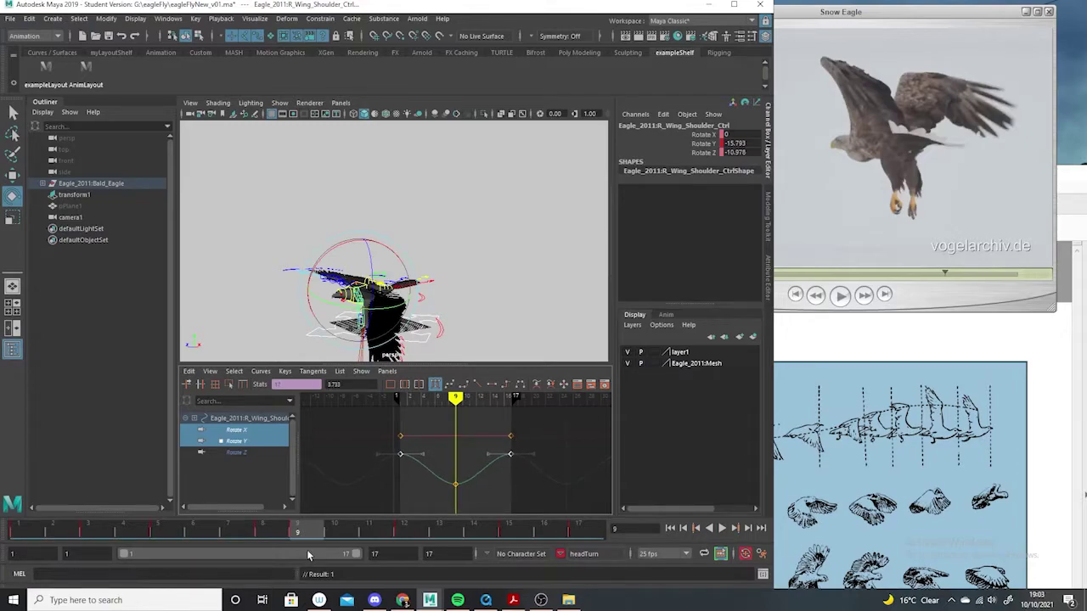
# Play back the flap and inspect the raised right wing up close at frame 17.
pyautogui.hotkey('alt', 'v')
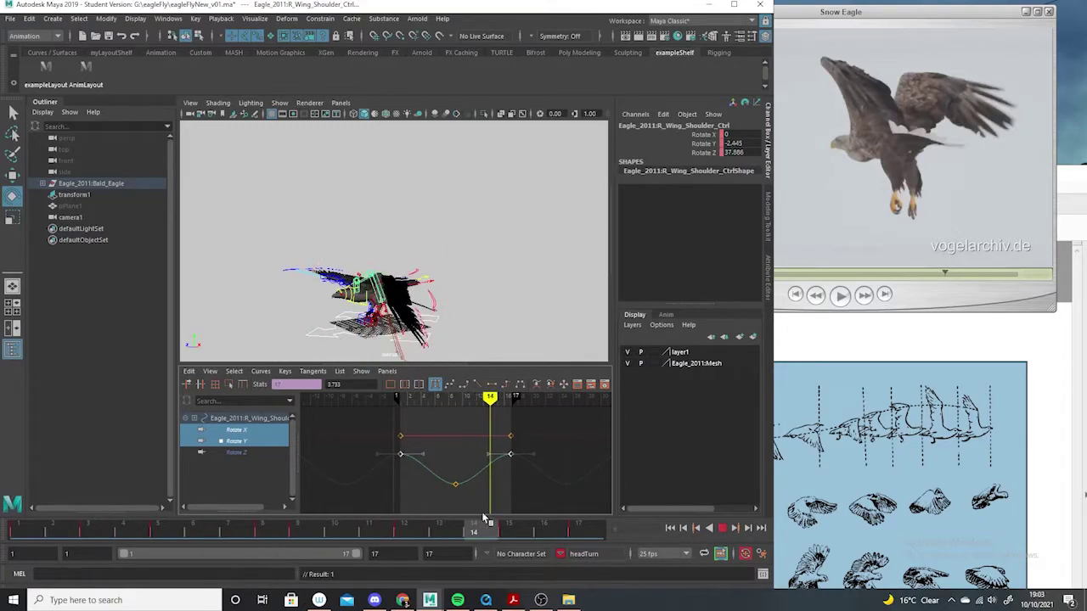
pyautogui.hotkey('alt', 'v')
pyautogui.hotkey('alt', 'v')
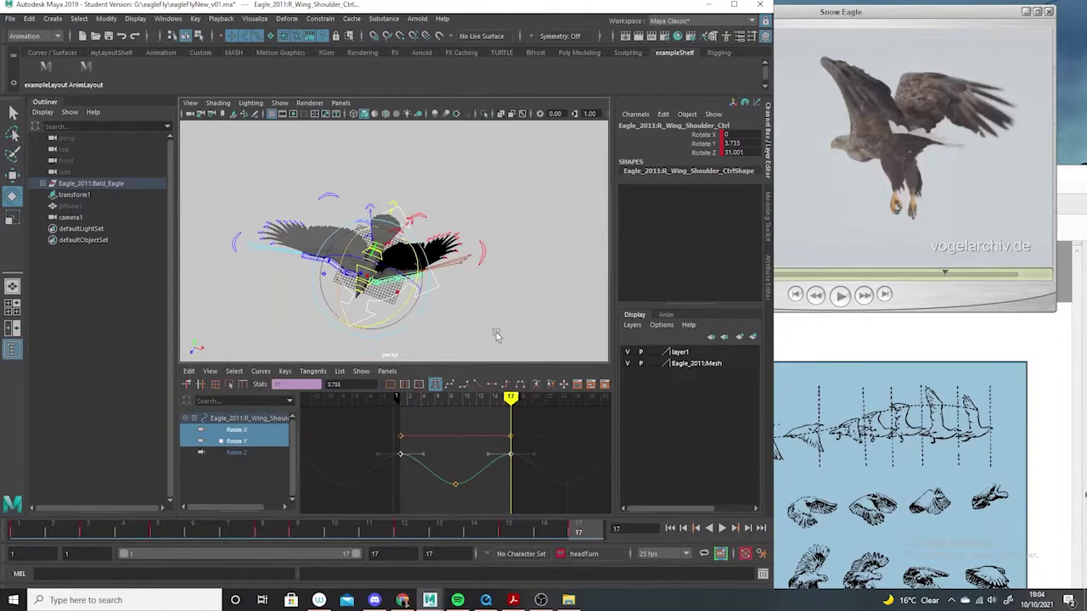
pyautogui.keyDown('alt'); pyautogui.moveTo(515, 299); pyautogui.dragTo(524, 329, button='right'); pyautogui.keyUp('alt')
pyautogui.keyDown('alt'); pyautogui.moveTo(523, 329); pyautogui.dragTo(557, 305); pyautogui.keyUp('alt')
pyautogui.click(557, 305)
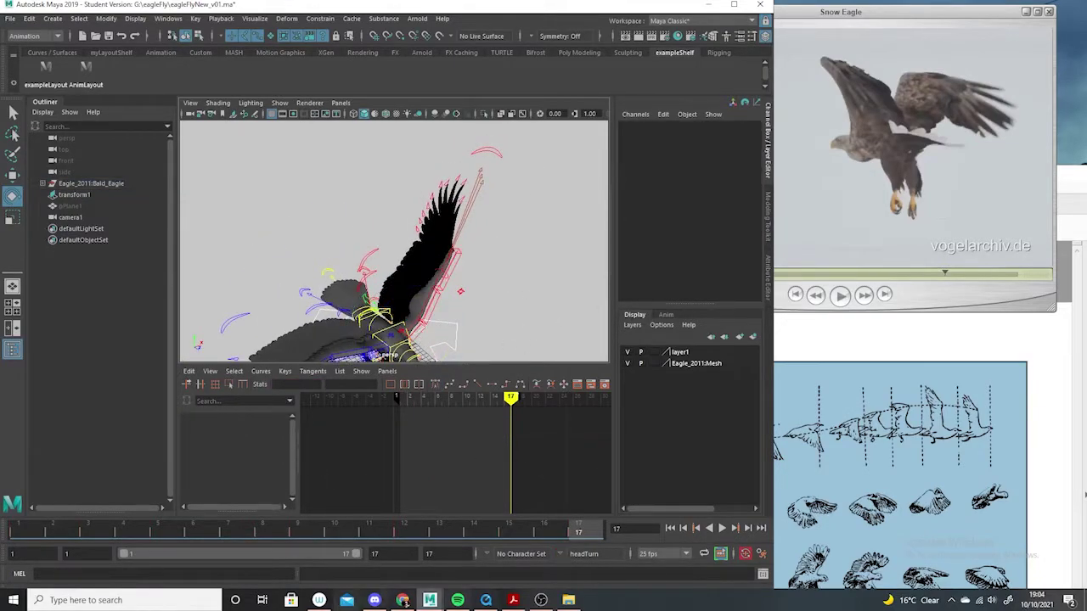
pyautogui.click(541, 600)
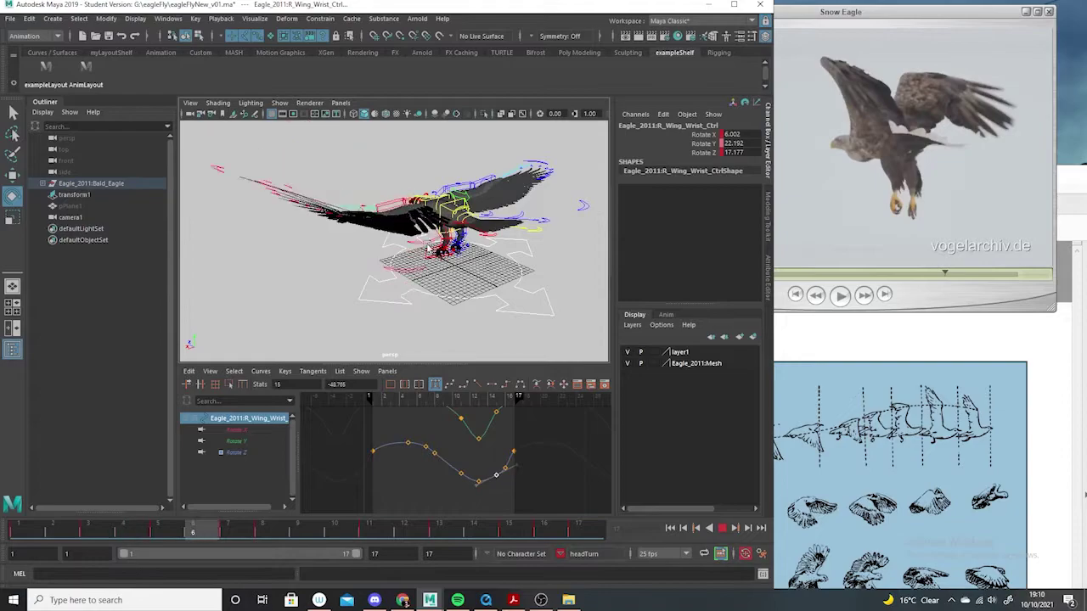
# Play back the flap with the right wrist control selected, view it from several angles and return to frame 1.
pyautogui.keyDown('alt'); pyautogui.moveTo(328, 286); pyautogui.dragTo(521, 300); pyautogui.keyUp('alt')
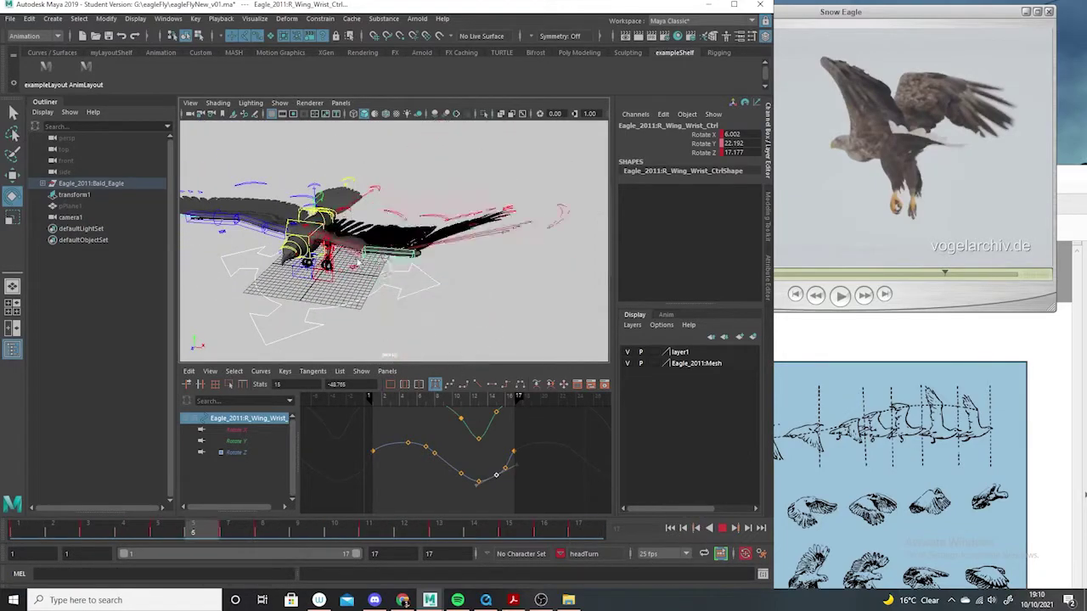
pyautogui.keyDown('alt'); pyautogui.moveTo(360, 287); pyautogui.dragTo(311, 275); pyautogui.keyUp('alt')
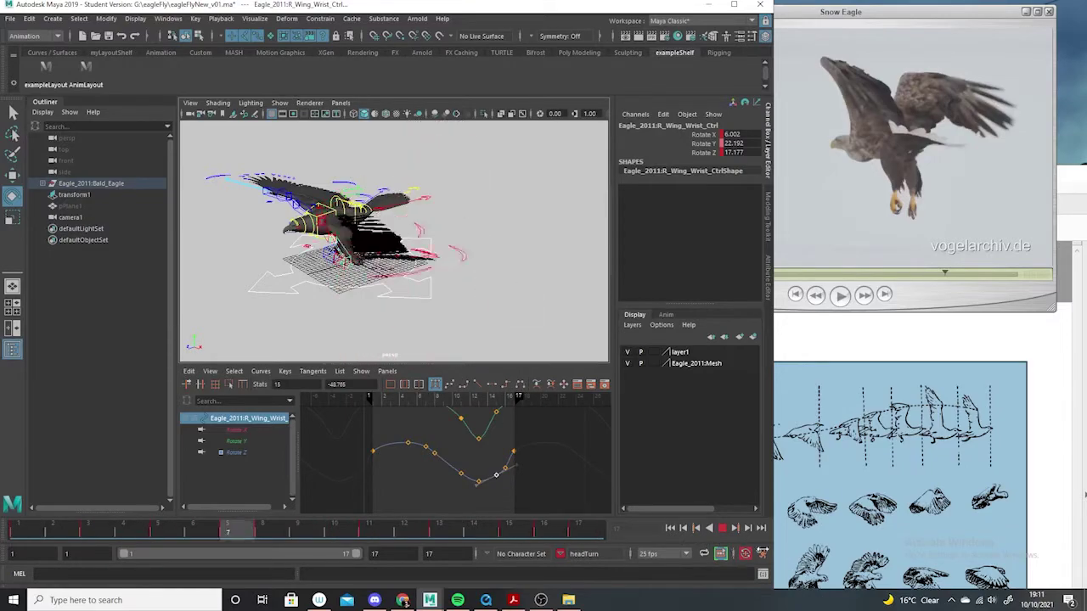
pyautogui.click(723, 527)
pyautogui.keyDown('alt'); pyautogui.moveTo(461, 274); pyautogui.dragTo(459, 305); pyautogui.keyUp('alt')
pyautogui.moveTo(157, 531); pyautogui.dragTo(3, 525)
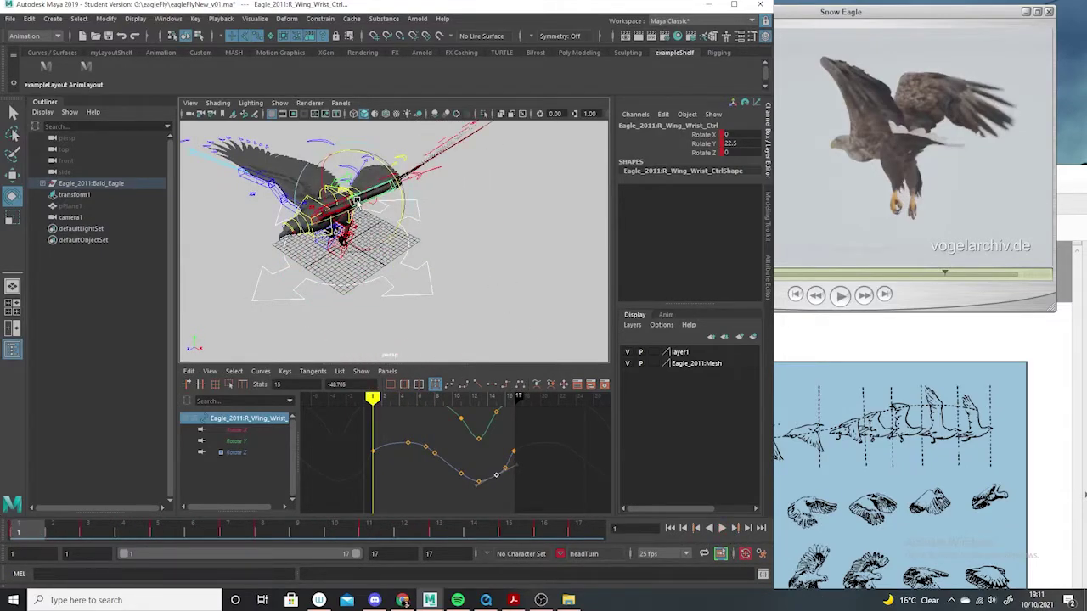
# Isolate the right wrist control's Rotate Y curve and key the wrist at about 26 in Y at frame 1.
pyautogui.click(247, 442)
pyautogui.keyDown('alt'); pyautogui.moveTo(517, 279); pyautogui.dragTo(365, 321); pyautogui.keyUp('alt')
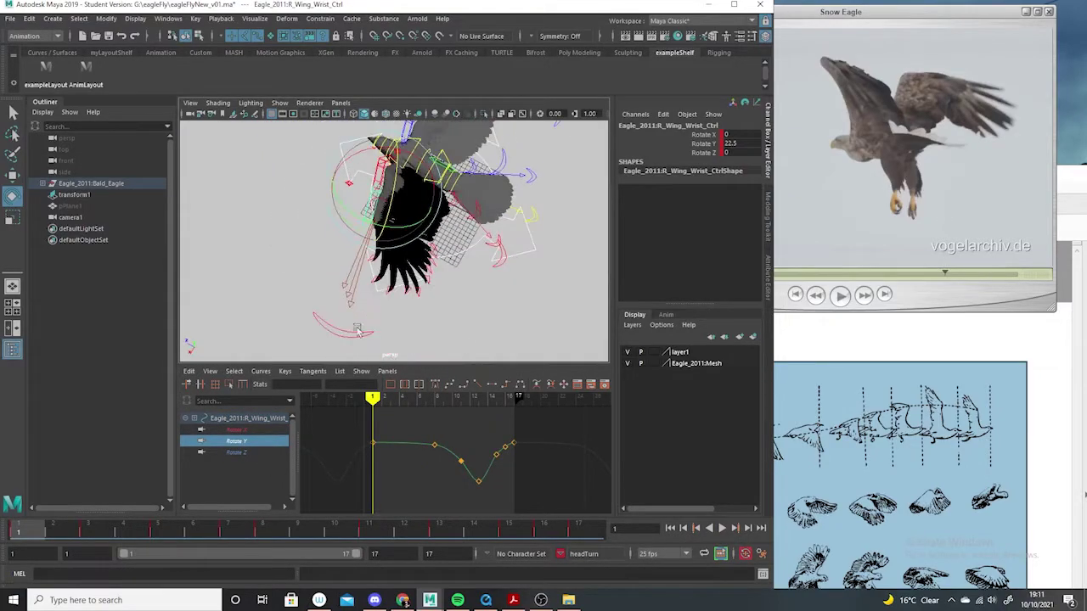
pyautogui.moveTo(43, 533); pyautogui.dragTo(17, 533)
pyautogui.keyDown('alt'); pyautogui.moveTo(408, 241); pyautogui.dragTo(362, 256); pyautogui.keyUp('alt')
# Key the wrist's Rotate Y at about 33.1 at frame 8 and steepen the outgoing tangent of the frame 1 key.
pyautogui.moveTo(48, 531); pyautogui.dragTo(271, 533)
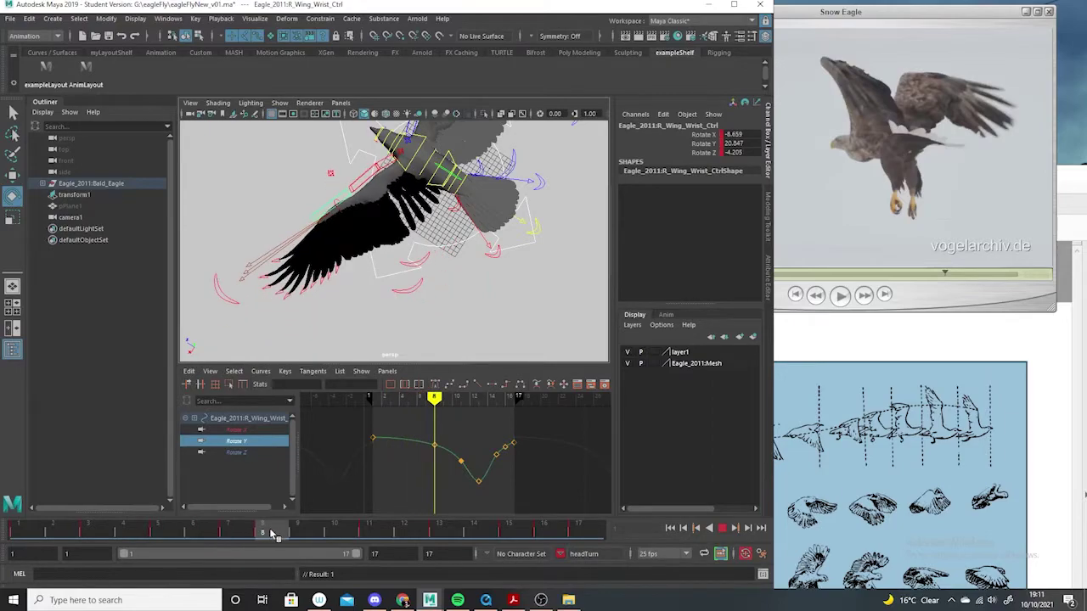
pyautogui.keyDown('alt'); pyautogui.moveTo(374, 238); pyautogui.dragTo(552, 374); pyautogui.keyUp('alt')
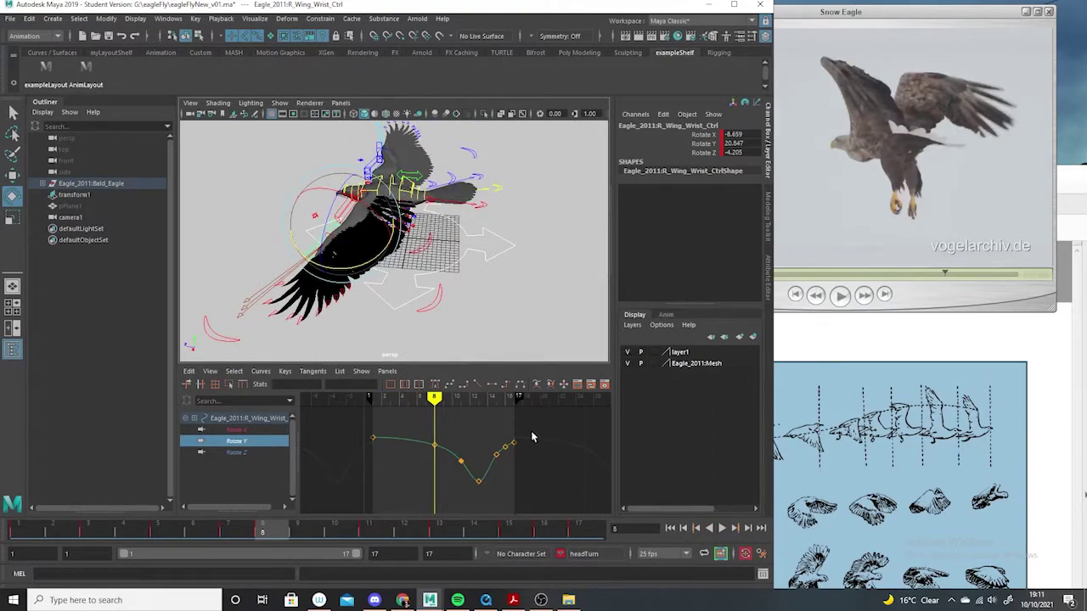
pyautogui.keyDown('alt'); pyautogui.moveTo(393, 344); pyautogui.dragTo(403, 301); pyautogui.keyUp('alt')
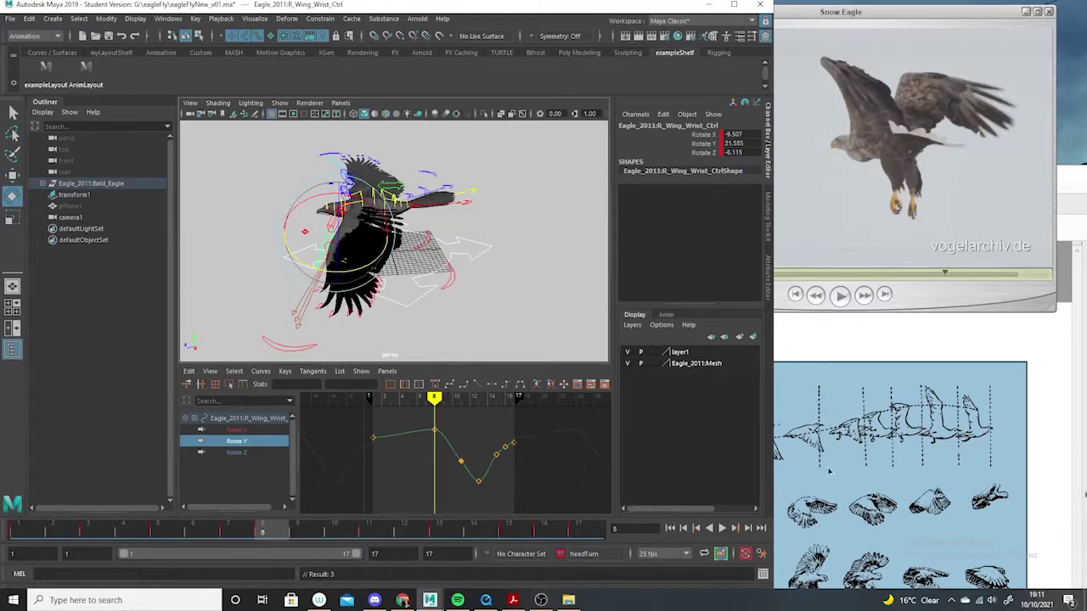
pyautogui.moveTo(365, 268); pyautogui.dragTo(366, 269)
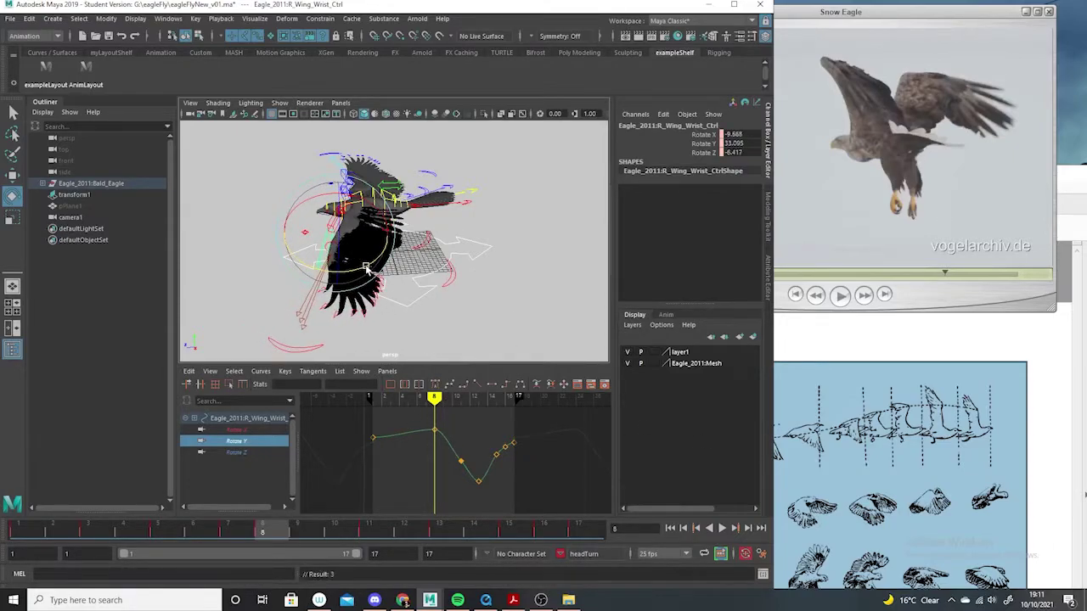
pyautogui.moveTo(372, 440); pyautogui.dragTo(372, 441)
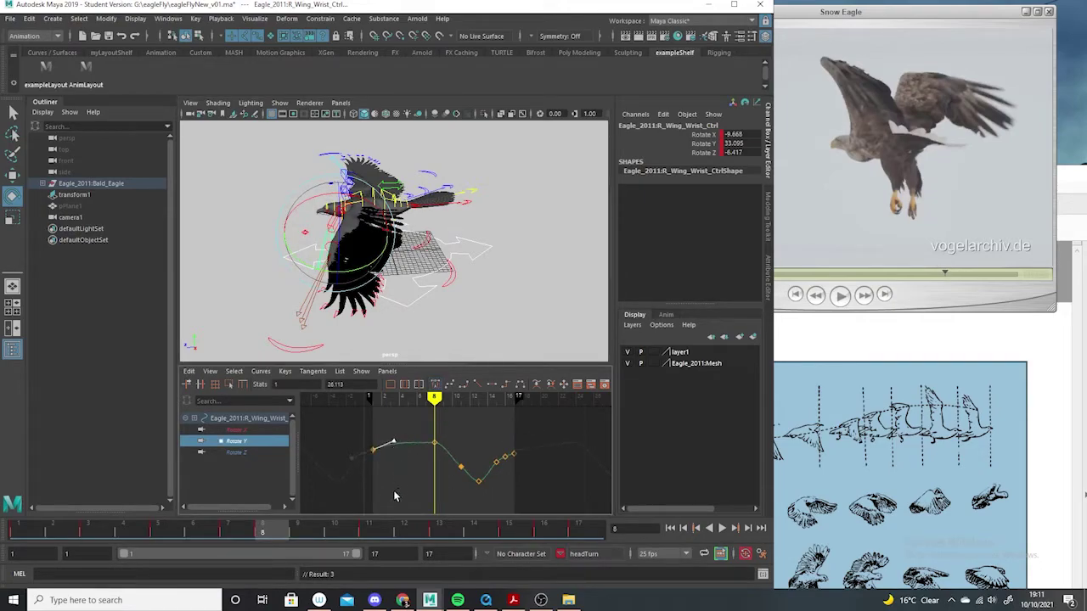
# Rotate the wrist in Y and key it at about 26.8 at frame 11 and about 20 at frame 13.
pyautogui.moveTo(321, 528)
pyautogui.mouseDown()
pyautogui.moveTo(297, 530)
pyautogui.moveTo(369, 530)
pyautogui.mouseUp()
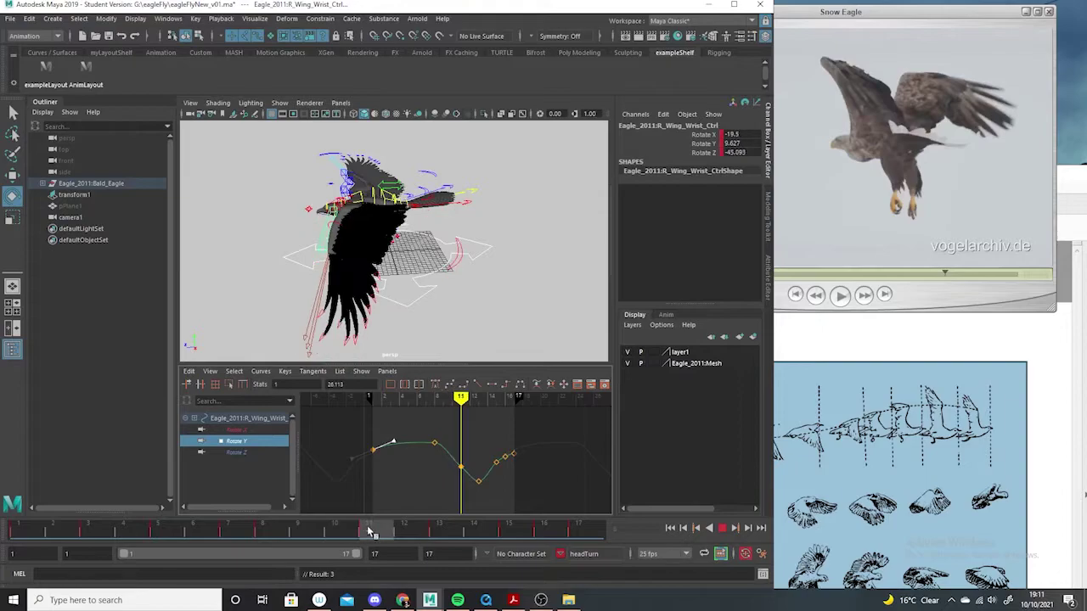
pyautogui.moveTo(360, 251); pyautogui.dragTo(370, 255)
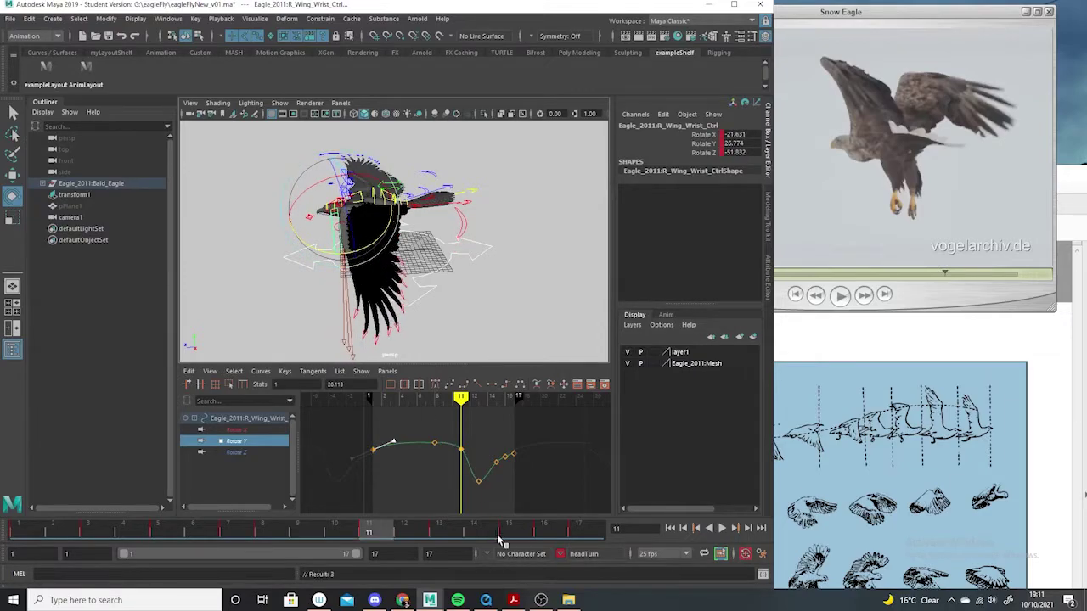
pyautogui.moveTo(380, 537); pyautogui.dragTo(439, 533)
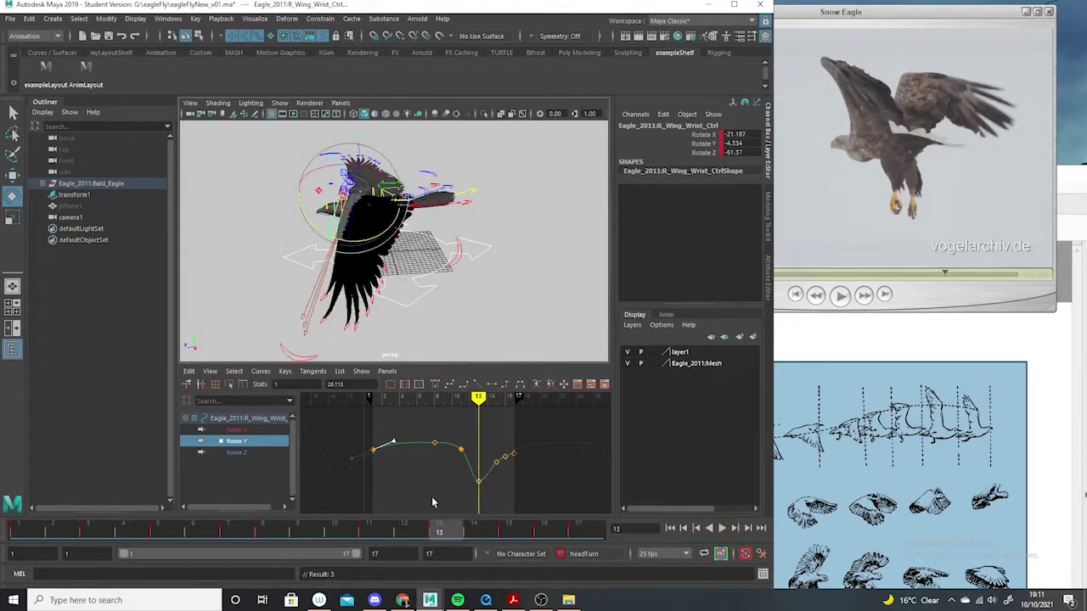
pyautogui.moveTo(374, 243); pyautogui.dragTo(383, 245)
pyautogui.keyDown('alt'); pyautogui.moveTo(410, 293); pyautogui.dragTo(404, 367); pyautogui.keyUp('alt')
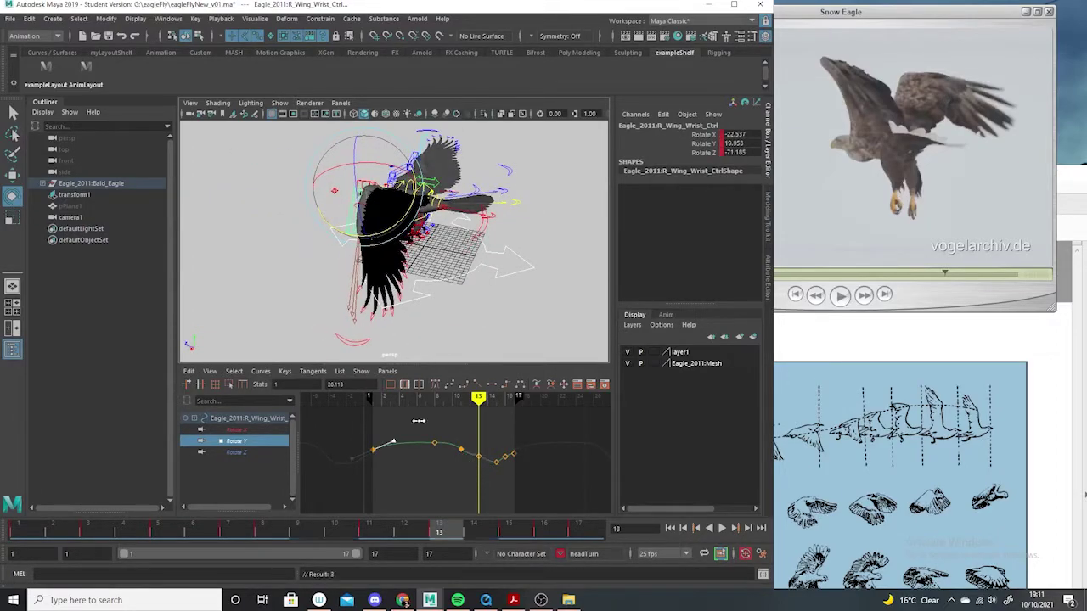
# Delete the wrist's Rotate Y keys at frames 13, 16 and 17.
pyautogui.moveTo(485, 450); pyautogui.dragTo(503, 476)
pyautogui.press('Delete')
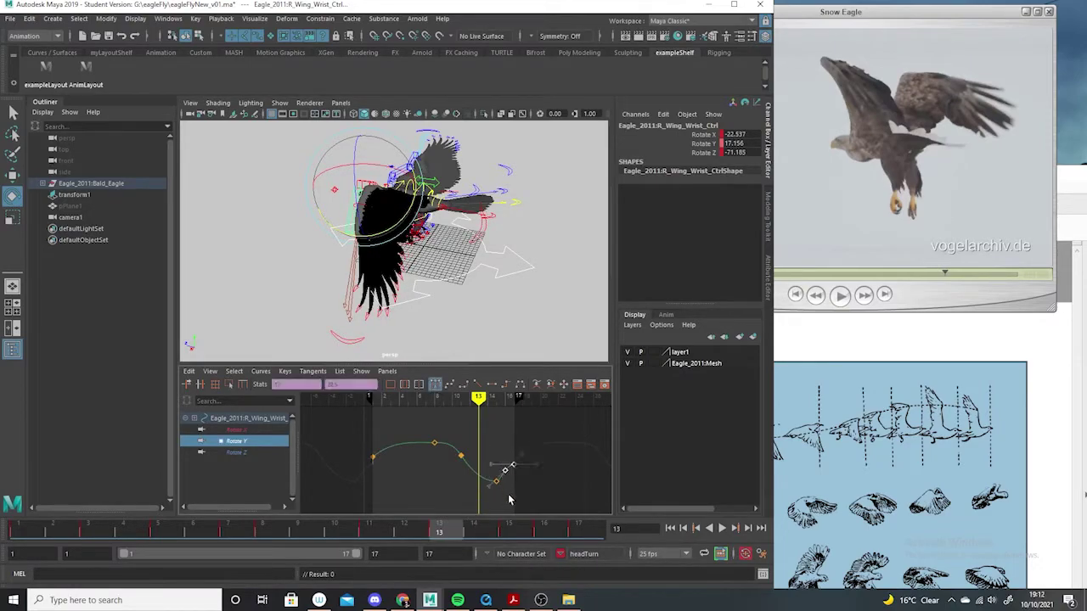
pyautogui.press('Delete')
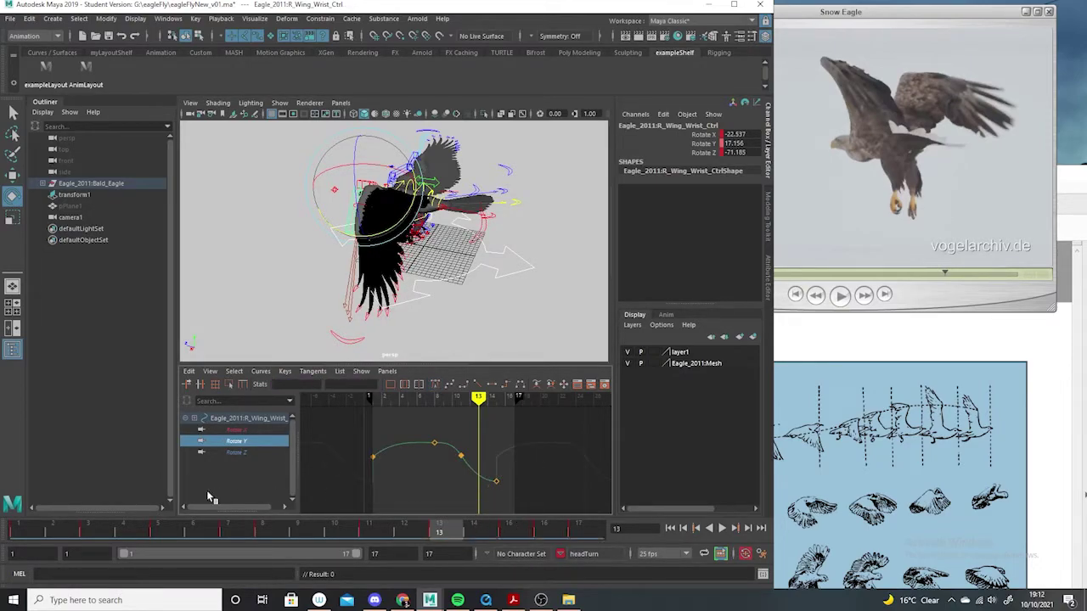
pyautogui.click(17, 533)
pyautogui.rightClick(17, 533)
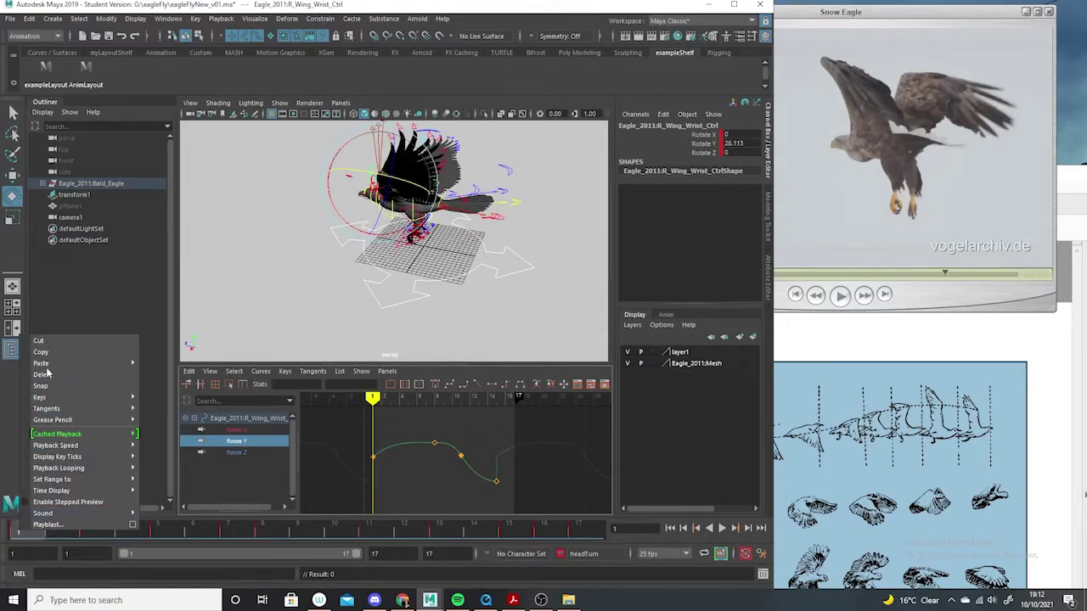
pyautogui.click(51, 355)
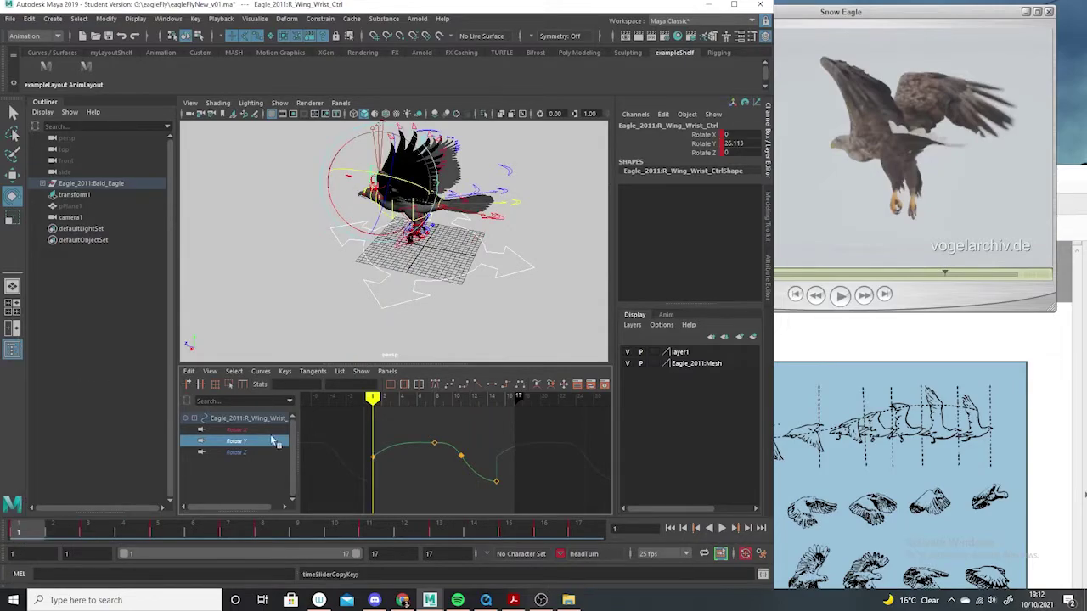
pyautogui.click(583, 535)
pyautogui.rightClick(583, 533)
pyautogui.click(585, 524)
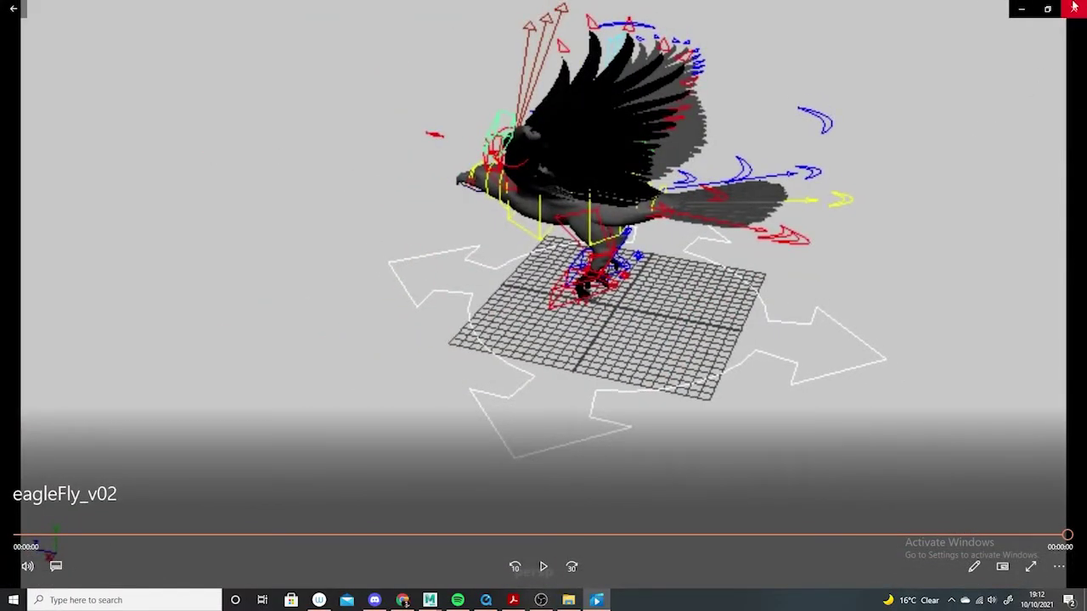
pyautogui.click(1075, 7)
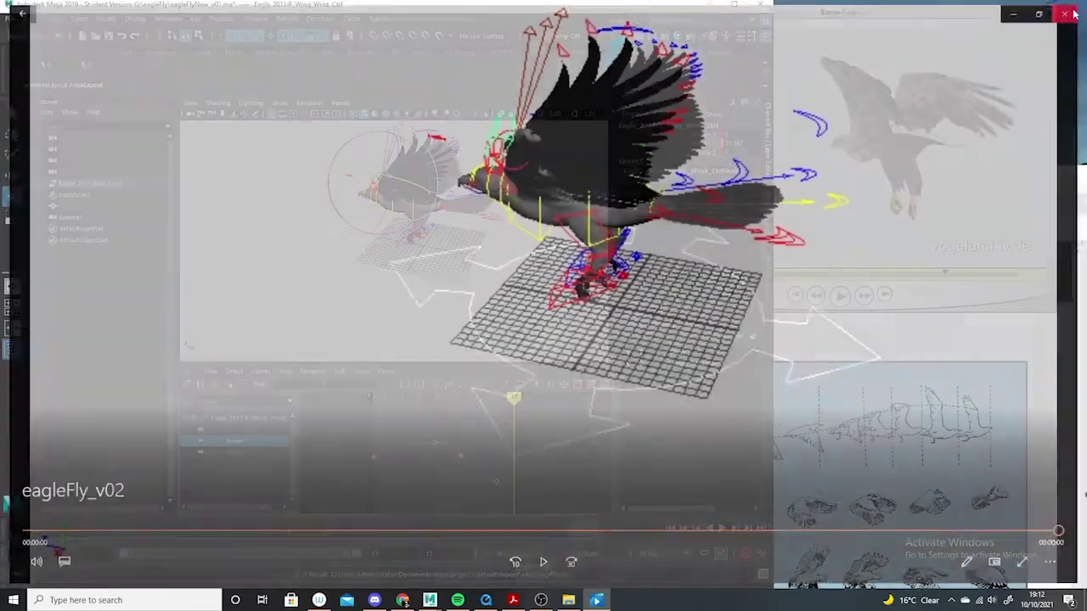
# Copy the wrist control's keys from frame 1 and paste them at frame 17 to close the flap cycle.
pyautogui.rightClick(20, 535)
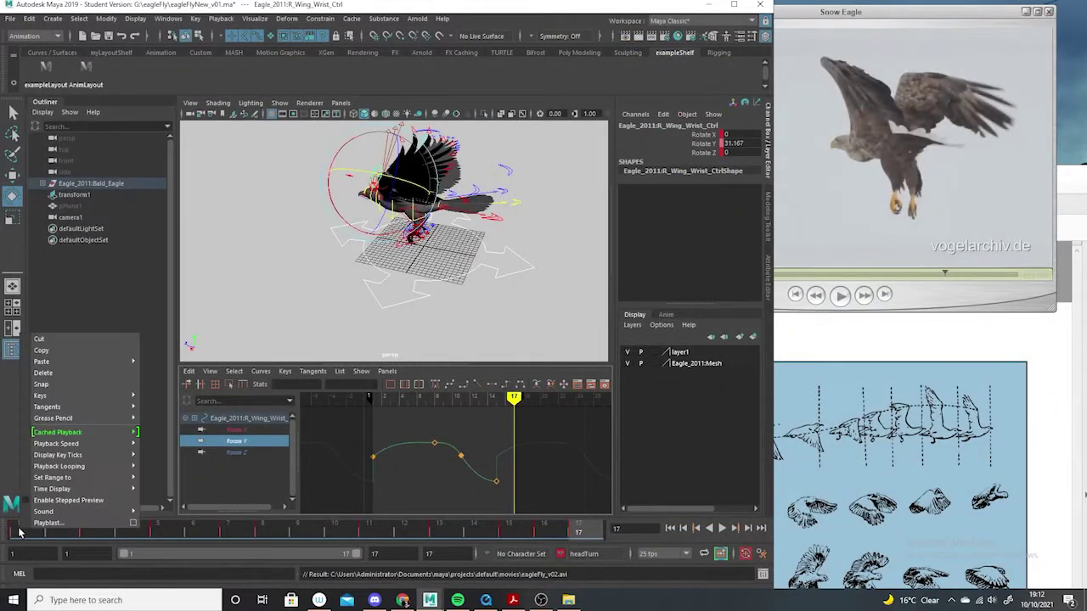
pyautogui.click(19, 533)
pyautogui.rightClick(19, 534)
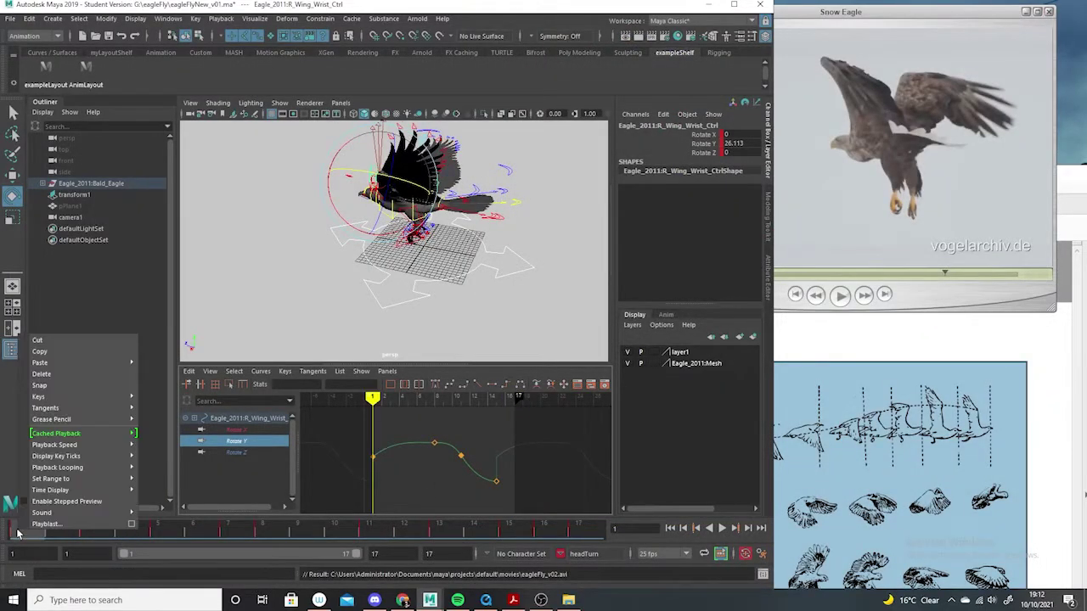
pyautogui.click(45, 356)
pyautogui.click(577, 533)
pyautogui.rightClick(577, 534)
pyautogui.moveTo(626, 372)
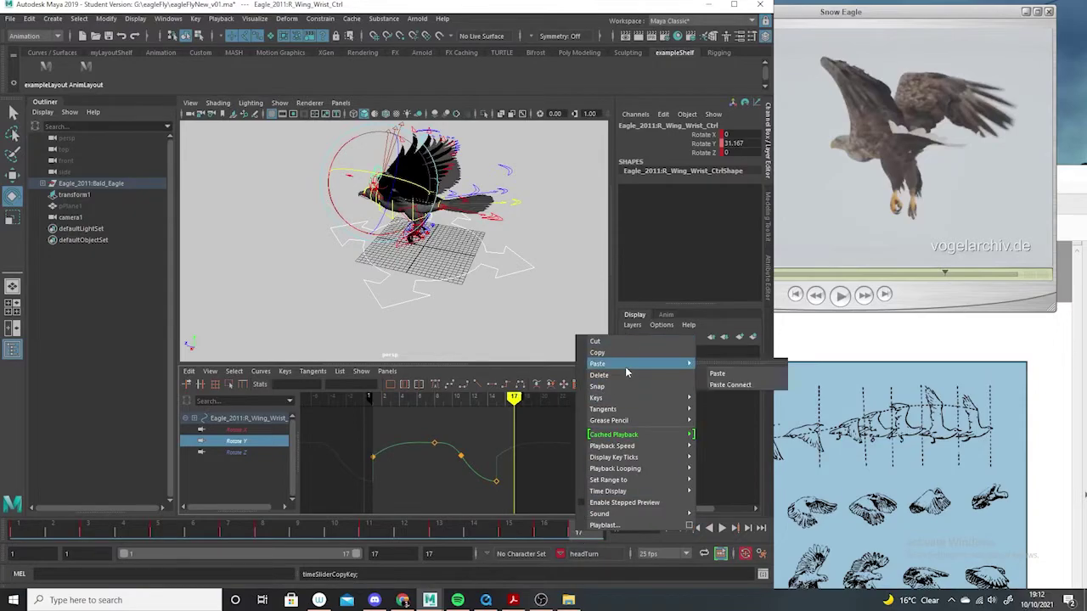
pyautogui.click(720, 374)
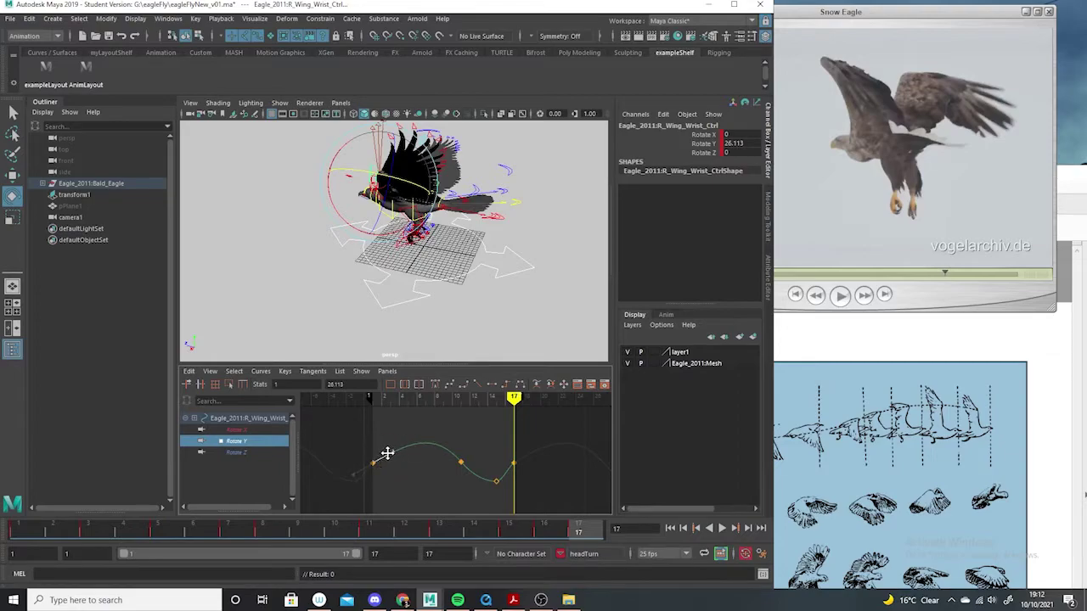
# Play and scrub the flap cycle from several angles to check the right wrist's Rotate Y motion.
pyautogui.click(446, 445)
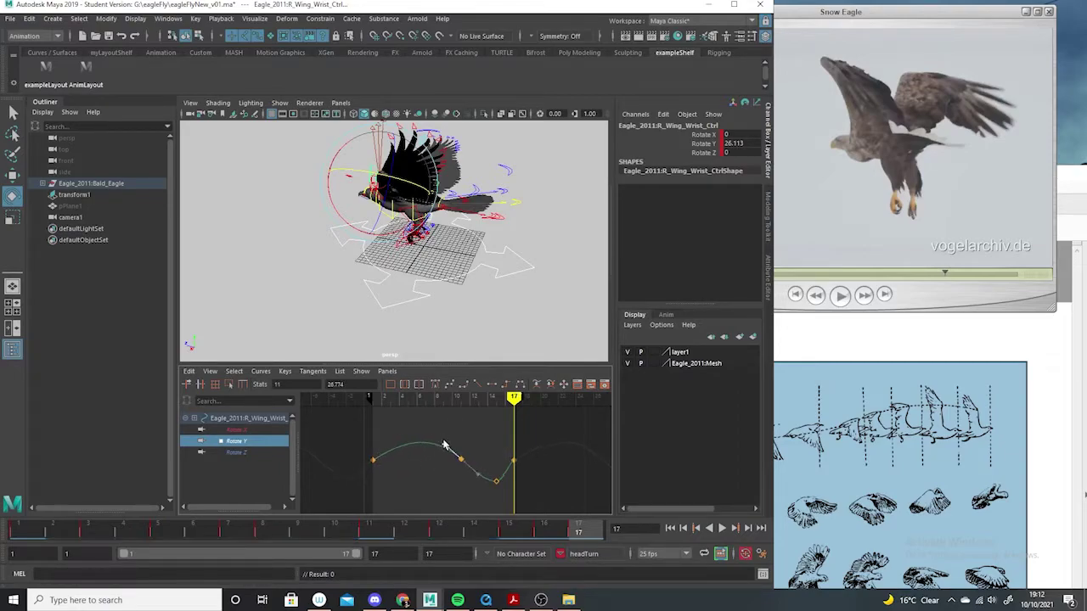
pyautogui.hotkey('alt', 'v')
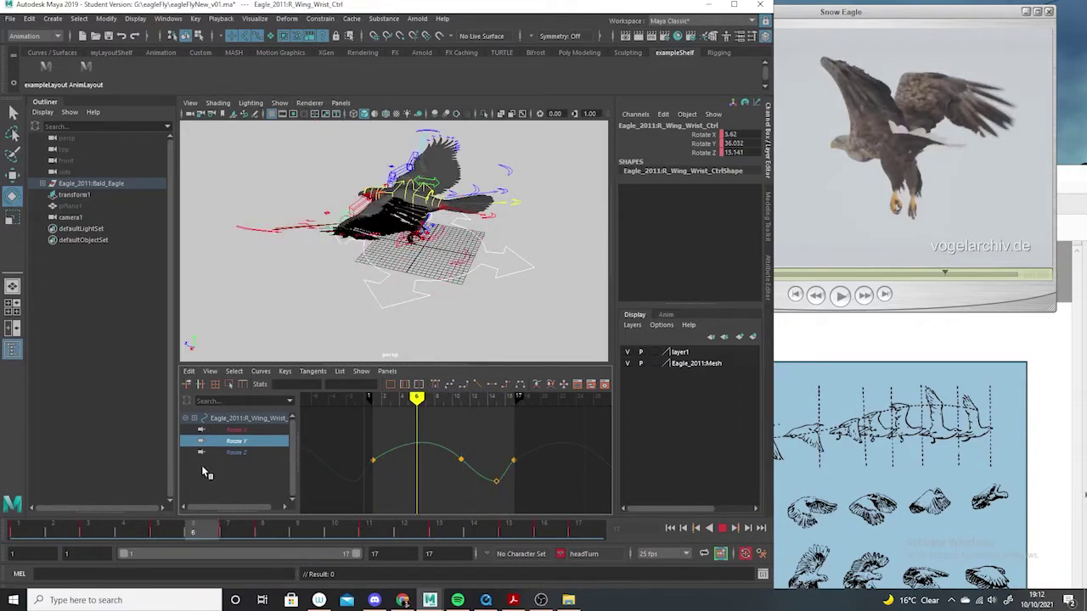
pyautogui.moveTo(404, 533); pyautogui.dragTo(457, 541)
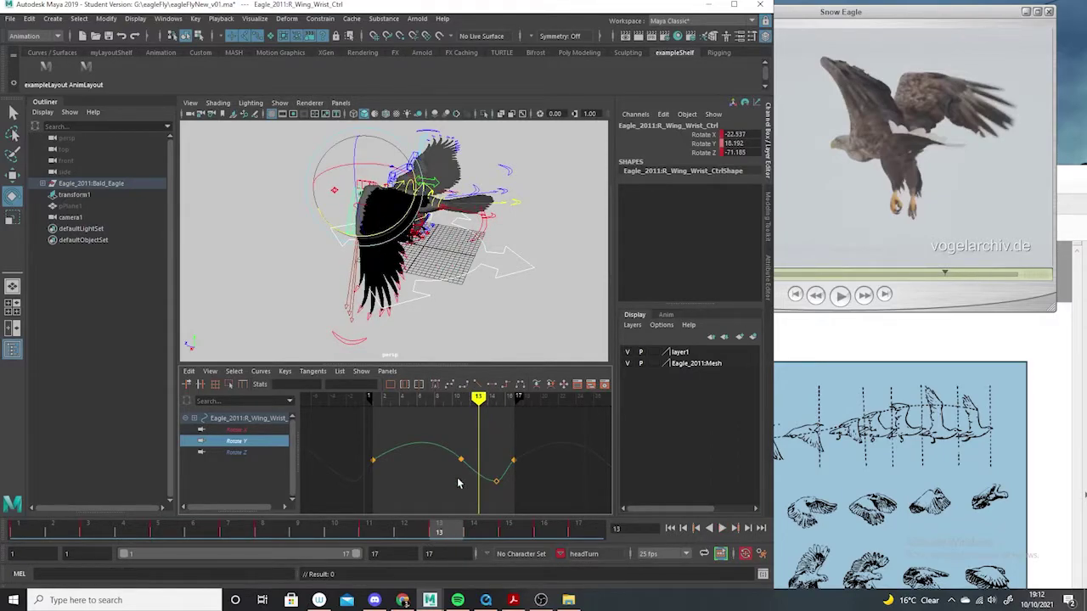
pyautogui.keyDown('alt'); pyautogui.moveTo(382, 275); pyautogui.dragTo(414, 376); pyautogui.keyUp('alt')
pyautogui.hotkey('alt', 'v')
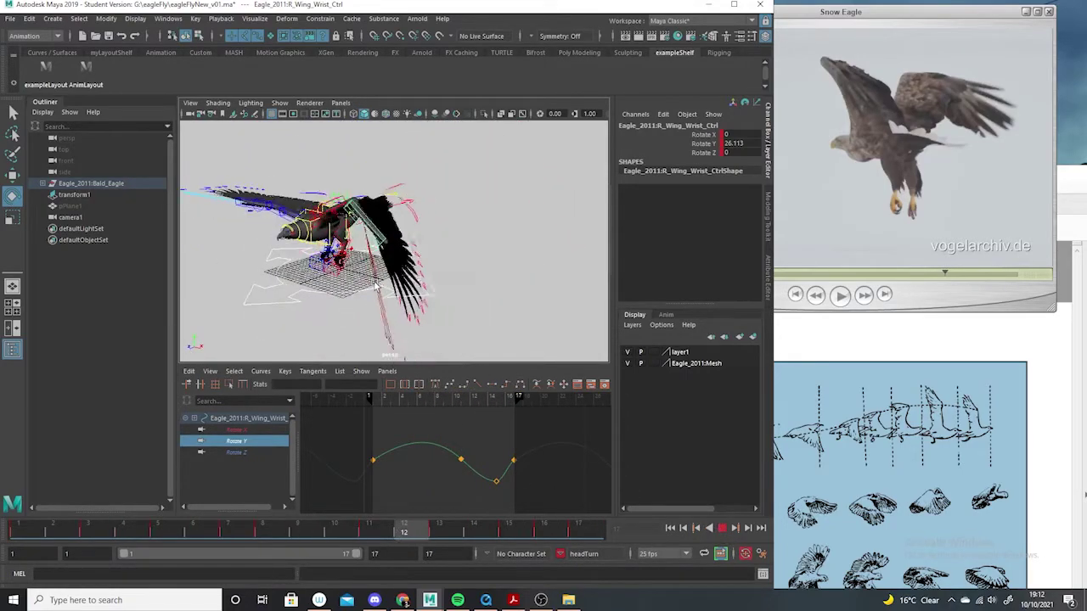
pyautogui.keyDown('alt'); pyautogui.moveTo(473, 315); pyautogui.dragTo(241, 293); pyautogui.keyUp('alt')
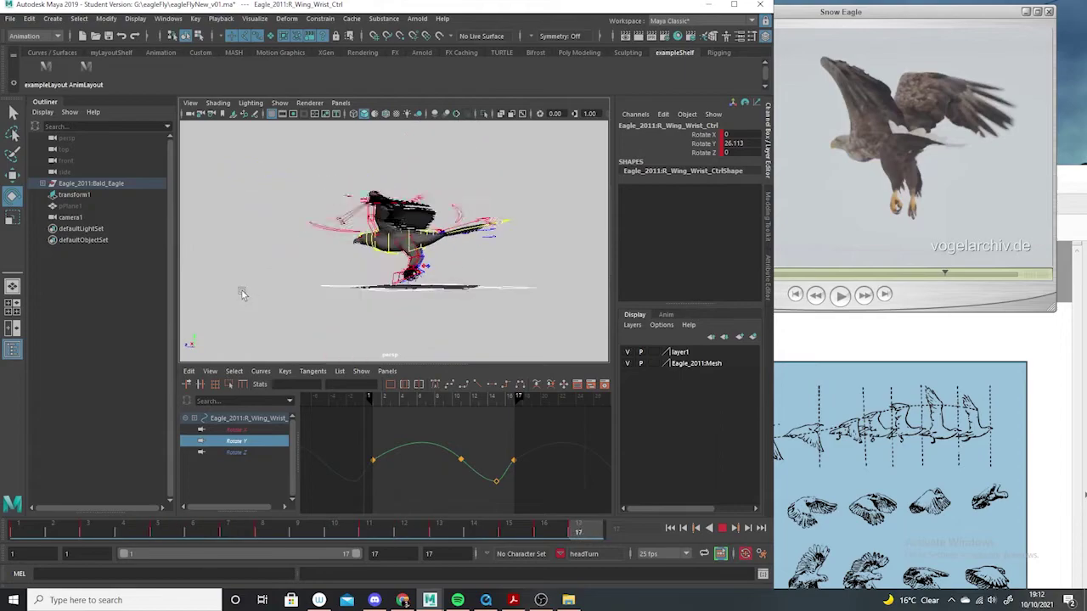
pyautogui.keyDown('alt'); pyautogui.moveTo(417, 328); pyautogui.dragTo(538, 309); pyautogui.keyUp('alt')
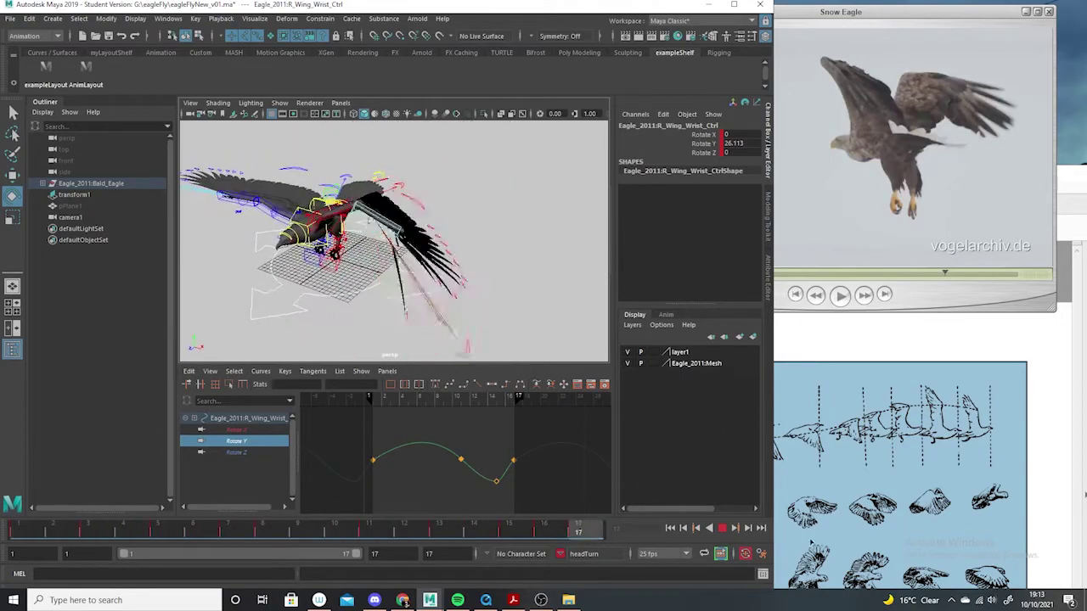
pyautogui.click(722, 527)
# Add the right wing's individual primary feather controls to the wrist control selection.
pyautogui.keyDown('alt'); pyautogui.moveTo(384, 333); pyautogui.dragTo(401, 343); pyautogui.keyUp('alt')
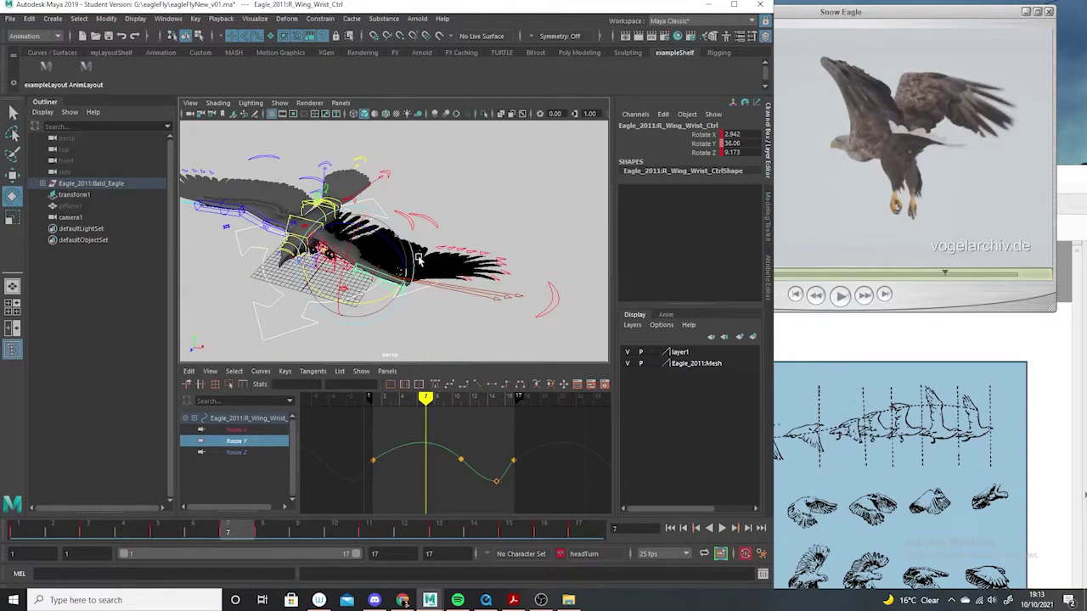
pyautogui.keyDown('shift'); pyautogui.click(468, 284); pyautogui.keyUp('shift')
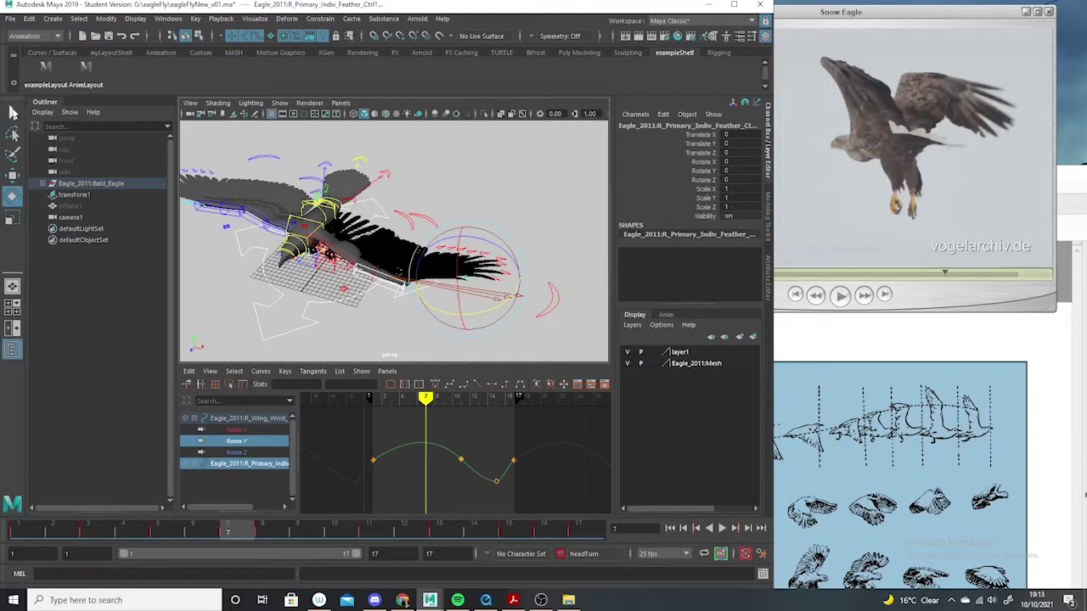
pyautogui.click(13, 112)
pyautogui.keyDown('shift'); pyautogui.click(497, 282); pyautogui.keyUp('shift')
pyautogui.keyDown('shift'); pyautogui.click(504, 275); pyautogui.keyUp('shift')
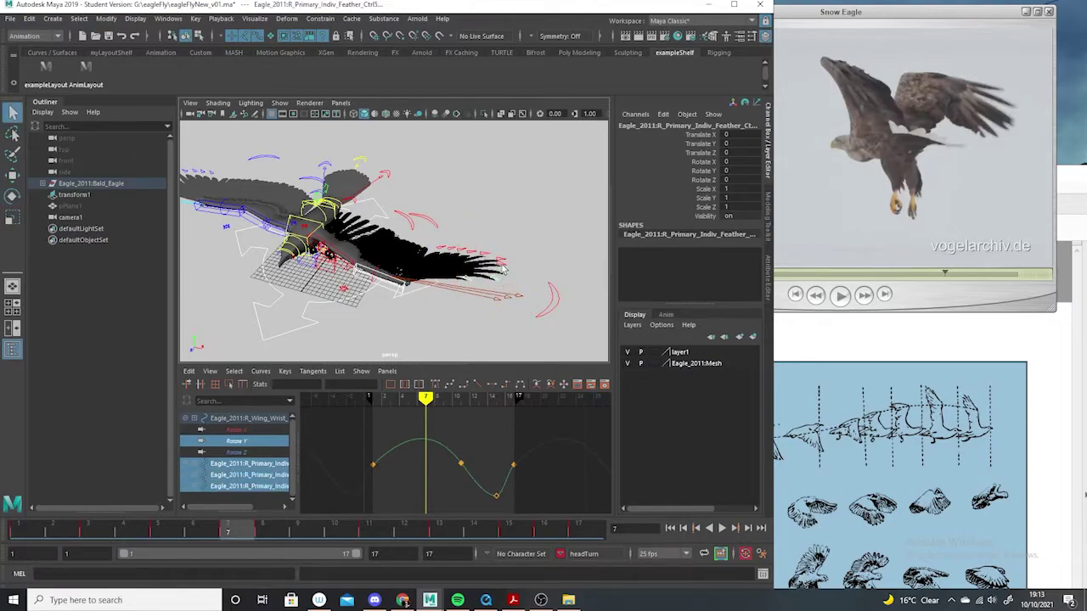
pyautogui.keyDown('shift'); pyautogui.click(503, 266); pyautogui.keyUp('shift')
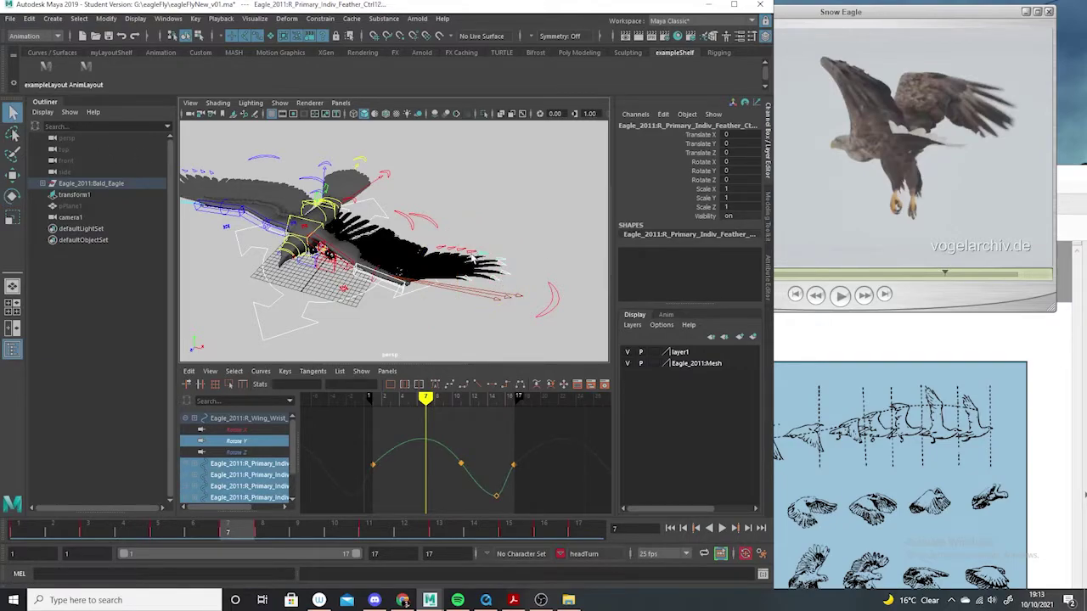
pyautogui.keyDown('shift'); pyautogui.click(440, 251); pyautogui.keyUp('shift')
# Try to move the selected primary feather controls vertically at frame 1.
pyautogui.moveTo(63, 530); pyautogui.dragTo(25, 527)
pyautogui.keyDown('alt'); pyautogui.moveTo(442, 291); pyautogui.dragTo(439, 299, button='middle'); pyautogui.keyUp('alt')
pyautogui.keyDown('alt'); pyautogui.moveTo(437, 298); pyautogui.dragTo(491, 346); pyautogui.keyUp('alt')
pyautogui.click(12, 175)
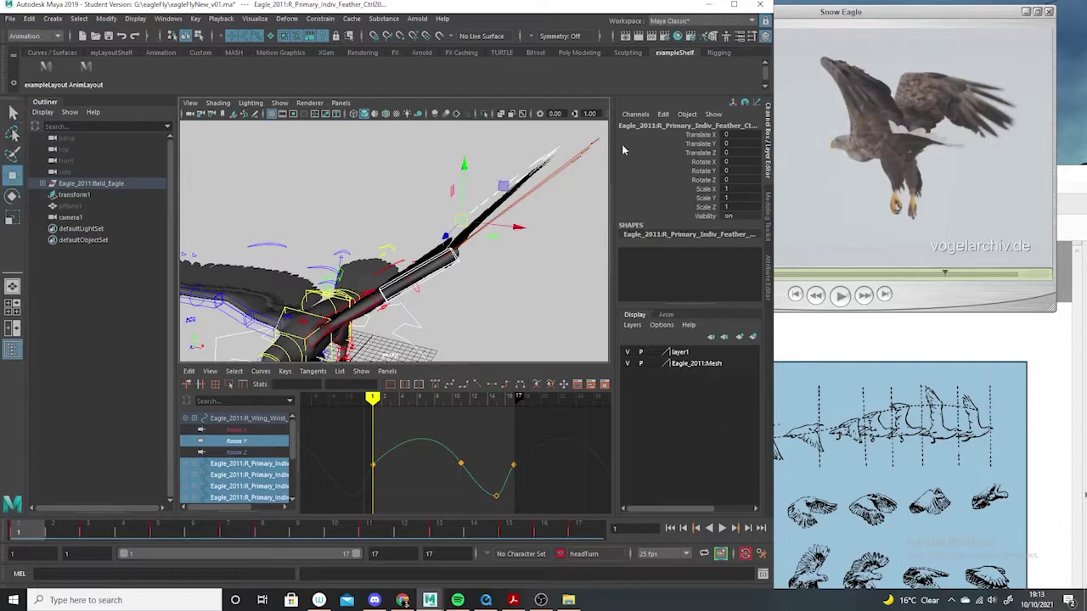
pyautogui.moveTo(473, 167)
pyautogui.mouseDown()
pyautogui.moveTo(457, 152)
pyautogui.moveTo(484, 181)
pyautogui.mouseUp()
pyautogui.hotkey('ctrl', 'z')
# Set the Move tool's axis orientation to Object and try moving the feather controls along their local axis.
pyautogui.keyDown('alt'); pyautogui.moveTo(553, 255); pyautogui.dragTo(574, 295); pyautogui.keyUp('alt')
pyautogui.keyDown('alt'); pyautogui.moveTo(508, 254); pyautogui.dragTo(474, 228); pyautogui.keyUp('alt')
pyautogui.doubleClick(12, 174)
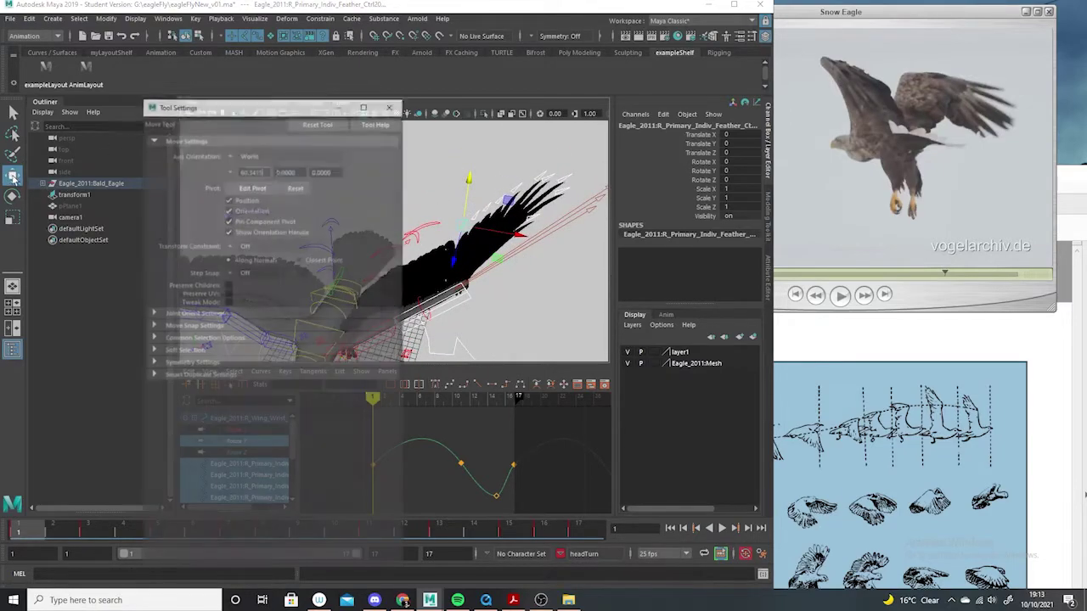
pyautogui.click(226, 155)
pyautogui.click(255, 174)
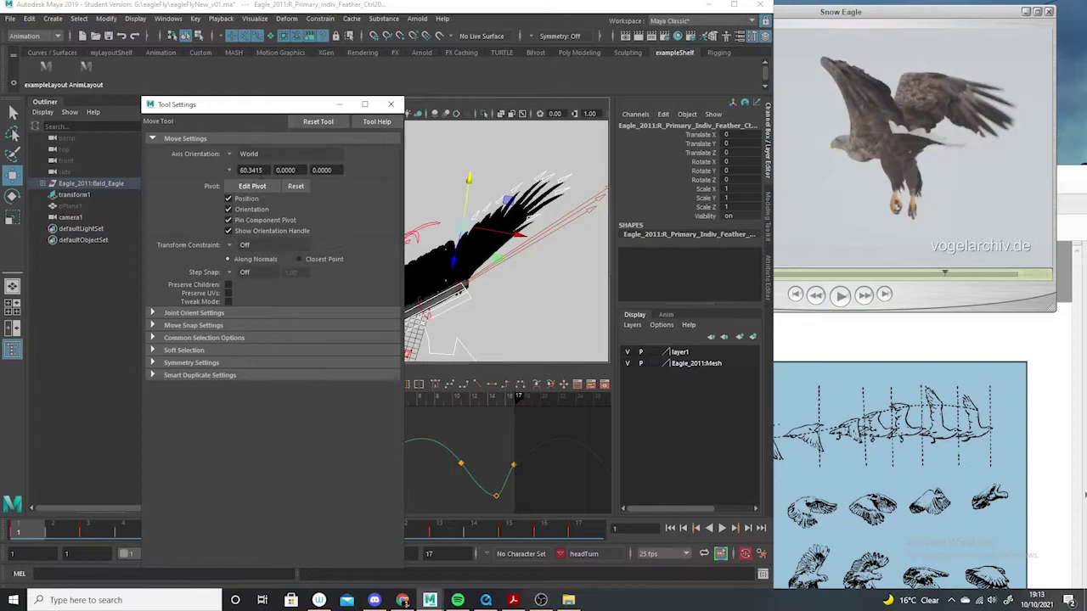
pyautogui.click(242, 154)
pyautogui.click(255, 167)
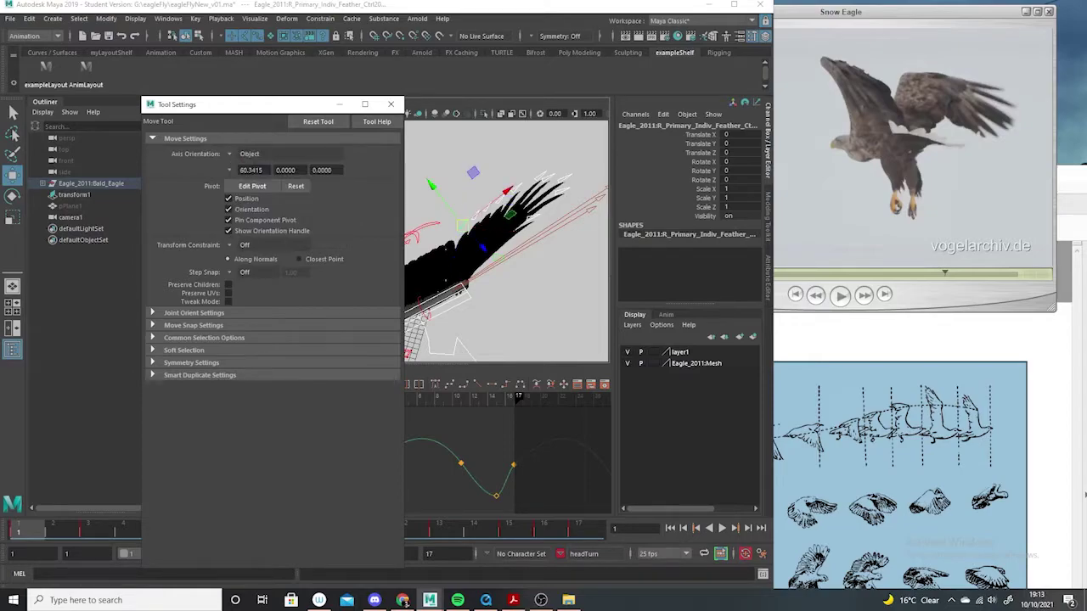
pyautogui.moveTo(434, 194)
pyautogui.mouseDown()
pyautogui.moveTo(425, 178)
pyautogui.moveTo(434, 190)
pyautogui.mouseUp()
pyautogui.hotkey('ctrl', 'z')
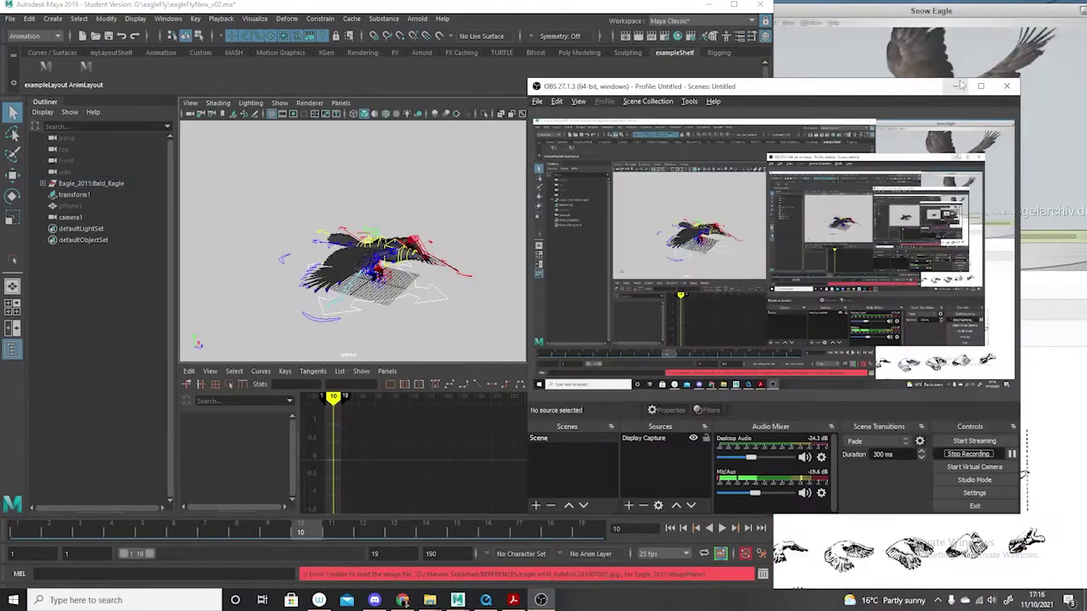
# Widen the perspective view and play the flap cycle in it to review the right wing's motion.
pyautogui.click(956, 86)
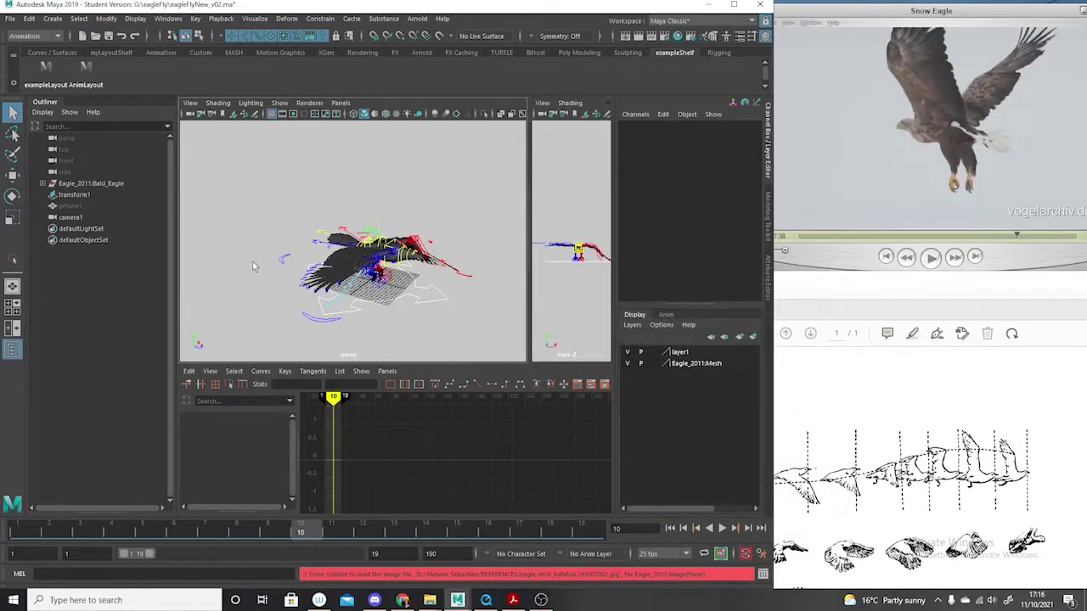
pyautogui.keyDown('alt'); pyautogui.moveTo(473, 319); pyautogui.dragTo(434, 259); pyautogui.keyUp('alt')
pyautogui.keyDown('alt'); pyautogui.moveTo(463, 317); pyautogui.dragTo(528, 332); pyautogui.keyUp('alt')
pyautogui.click(451, 344)
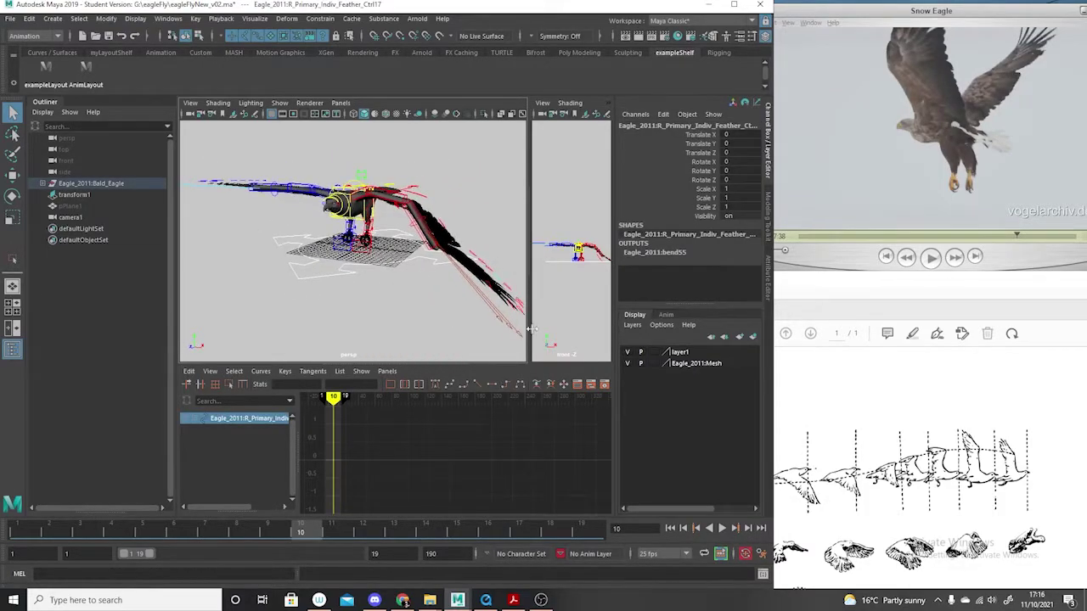
pyautogui.moveTo(527, 272); pyautogui.dragTo(548, 274)
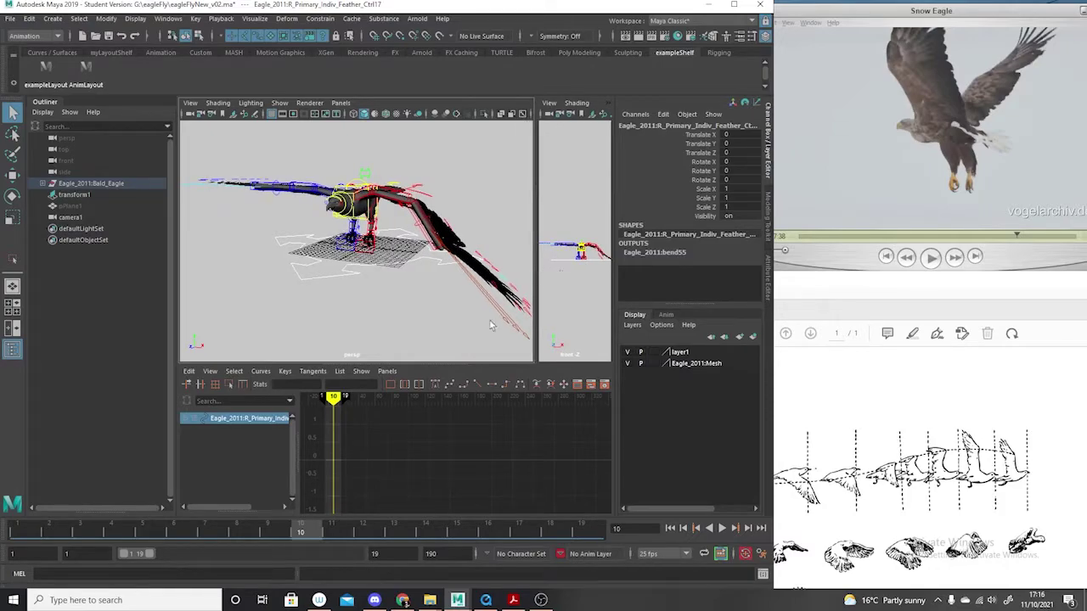
pyautogui.keyDown('alt'); pyautogui.moveTo(501, 318); pyautogui.dragTo(458, 335); pyautogui.keyUp('alt')
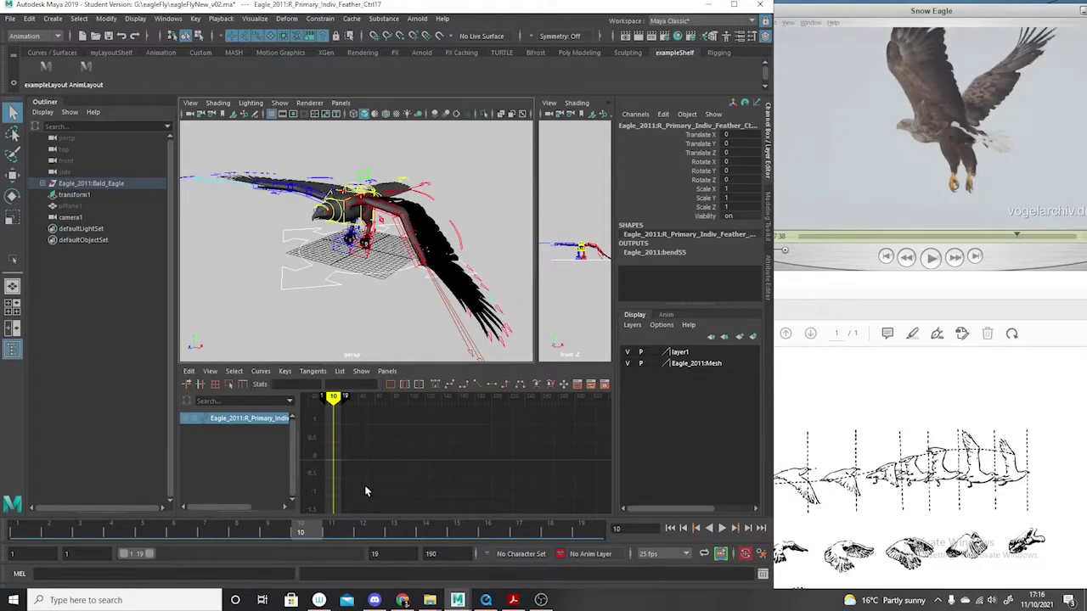
pyautogui.hotkey('alt', 'v')
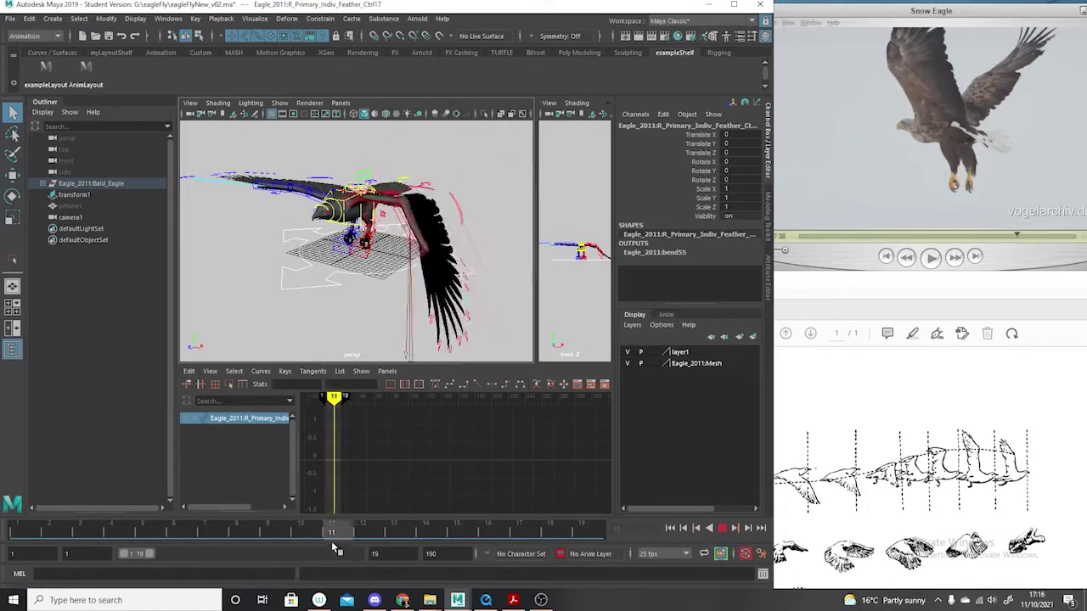
pyautogui.hotkey('alt', 'v')
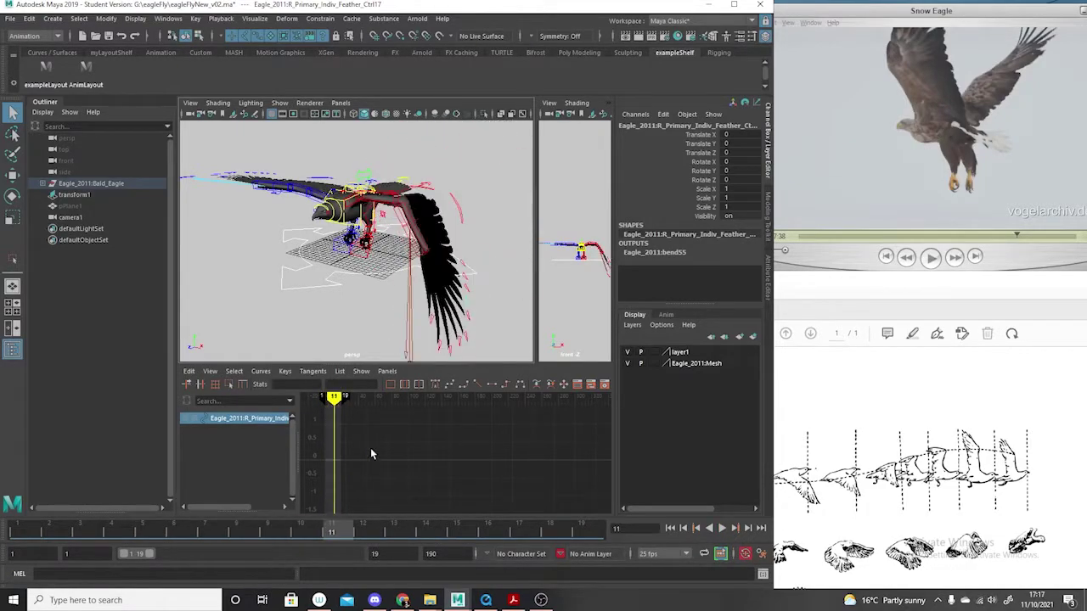
# Select the right wing's shoulder, elbow and wrist controls and enclose all their keys with the Region tool.
pyautogui.keyDown('alt'); pyautogui.moveTo(341, 274); pyautogui.dragTo(371, 248); pyautogui.keyUp('alt')
pyautogui.click(371, 234)
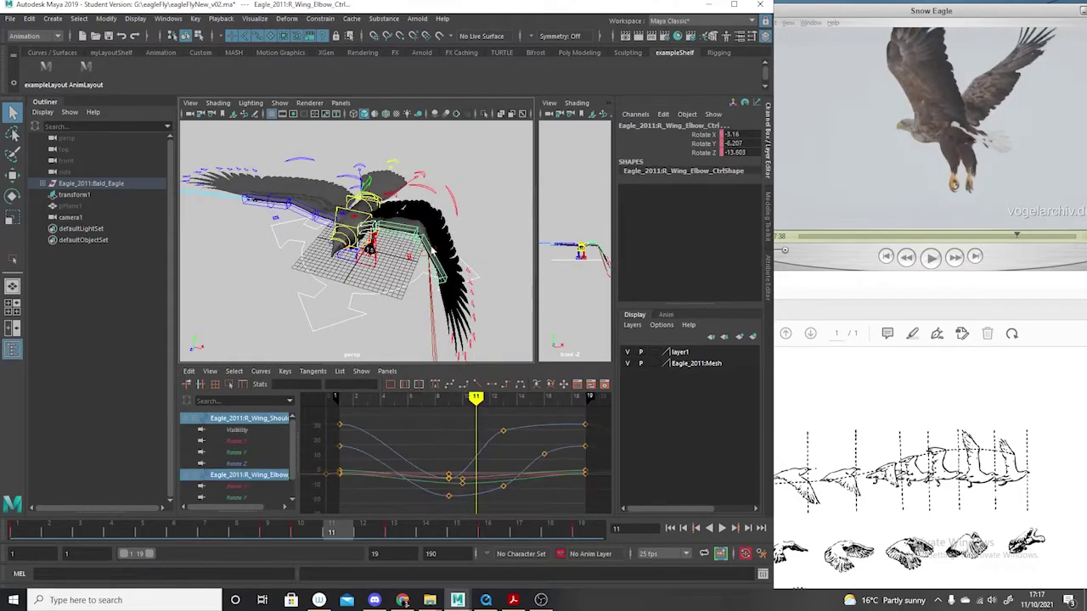
pyautogui.keyDown('shift'); pyautogui.click(423, 243); pyautogui.keyUp('shift')
pyautogui.keyDown('alt'); pyautogui.moveTo(509, 516); pyautogui.dragTo(501, 485, button='right'); pyautogui.keyUp('alt')
pyautogui.moveTo(525, 417); pyautogui.dragTo(378, 534)
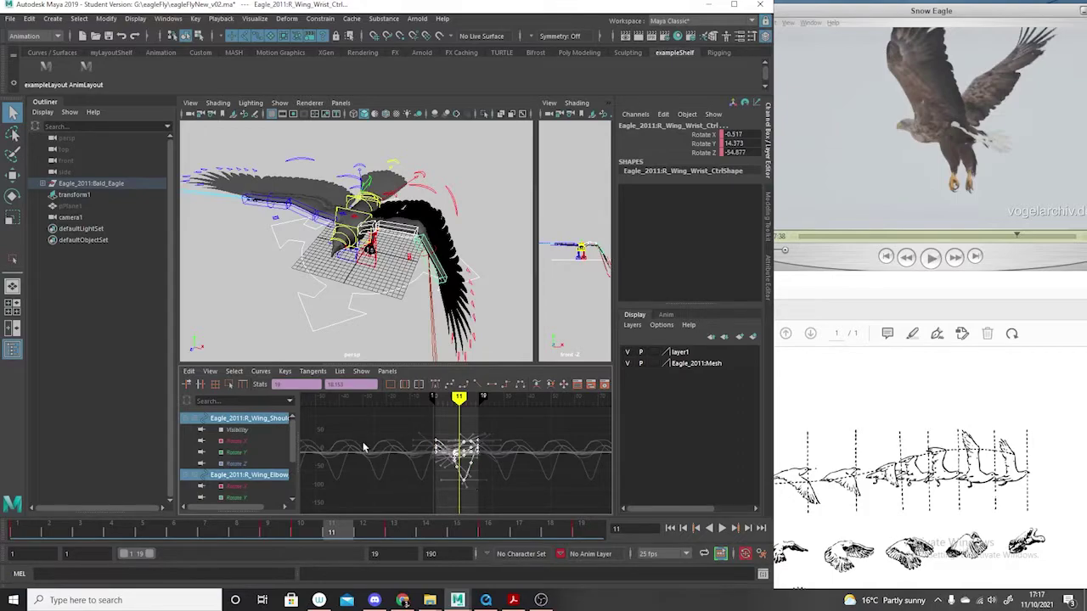
pyautogui.click(228, 384)
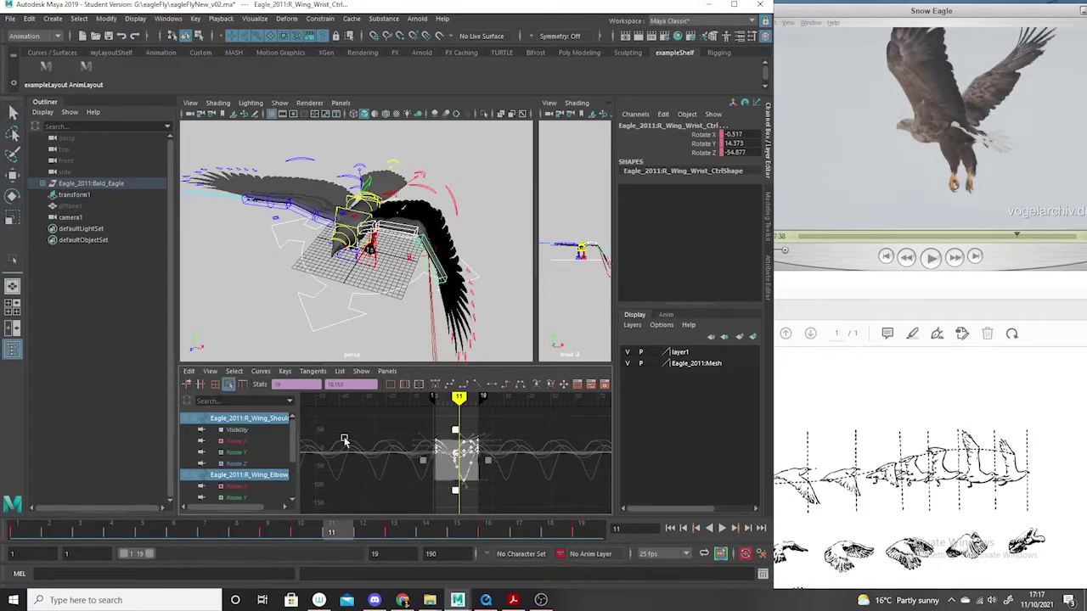
# Scale the selected right wing keys in time to end at frame 17 and play the shortened cycle.
pyautogui.scroll(2, 508, 465)
pyautogui.moveTo(504, 461); pyautogui.dragTo(494, 461)
pyautogui.moveTo(462, 401); pyautogui.dragTo(480, 404)
pyautogui.hotkey('alt', 'v')
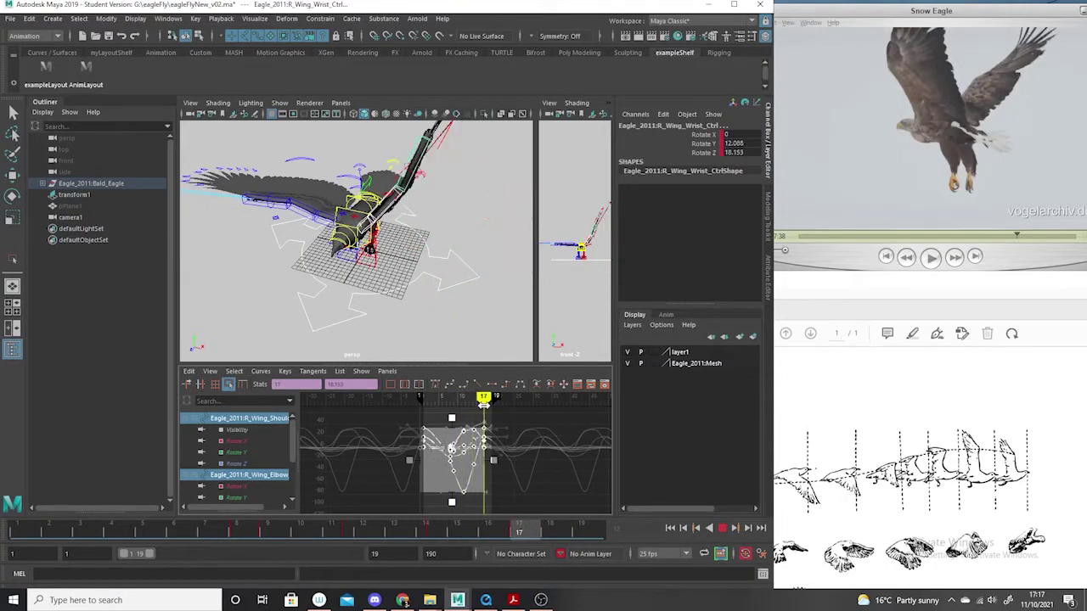
# Scale the selected right wing keys in time to end at frame 19 and play the cycle.
pyautogui.moveTo(495, 462); pyautogui.dragTo(504, 459)
pyautogui.moveTo(483, 397); pyautogui.dragTo(493, 399)
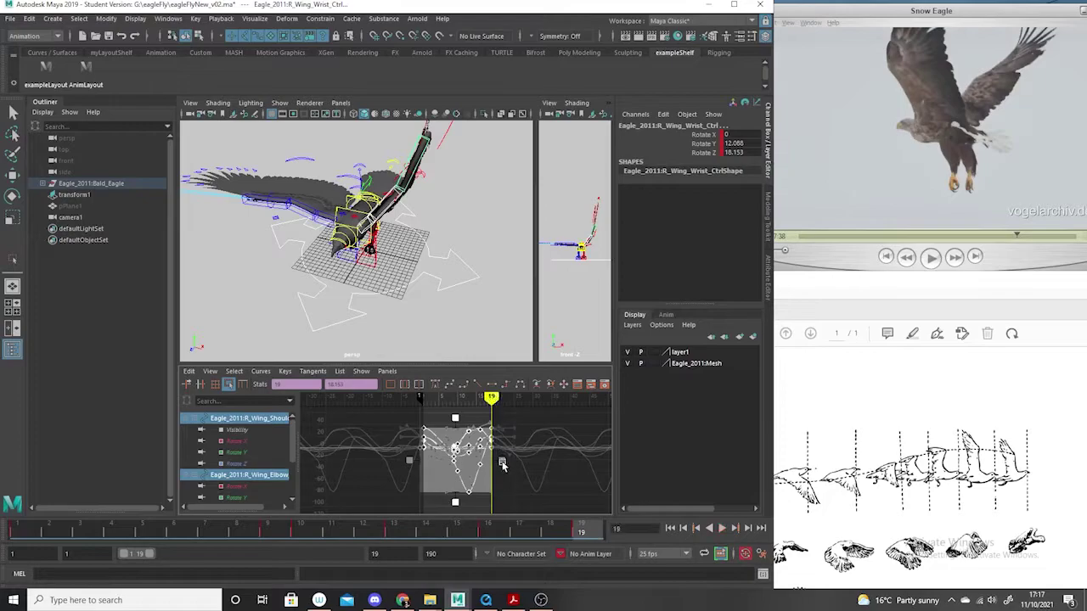
pyautogui.hotkey('alt', 'v')
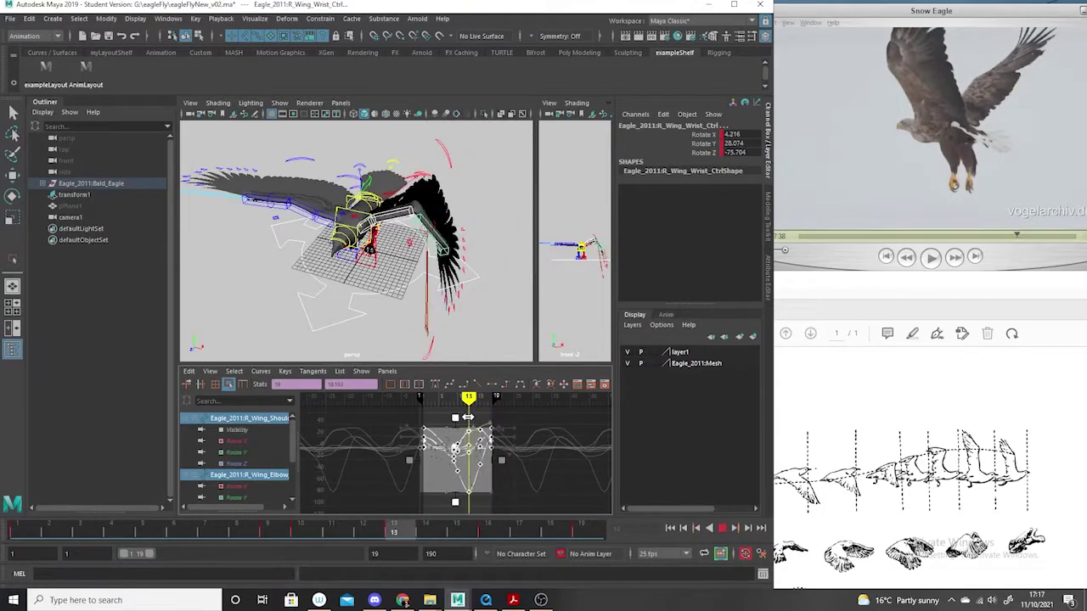
# Enclose all the right wing keys with the Region tool again and try another scaling of their timing.
pyautogui.moveTo(468, 416); pyautogui.dragTo(478, 419)
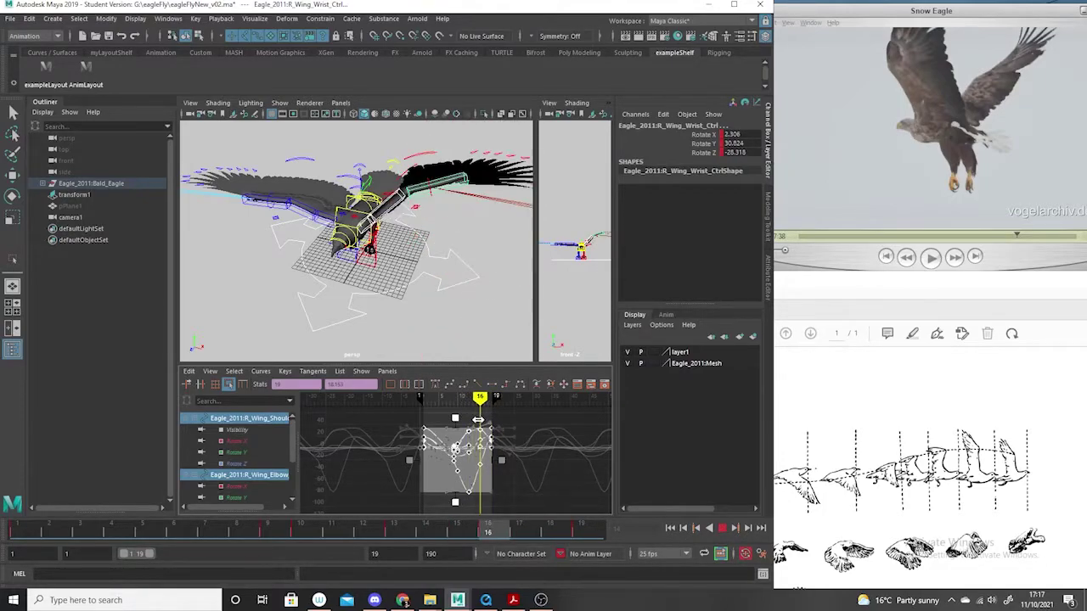
pyautogui.hotkey('alt', 'v')
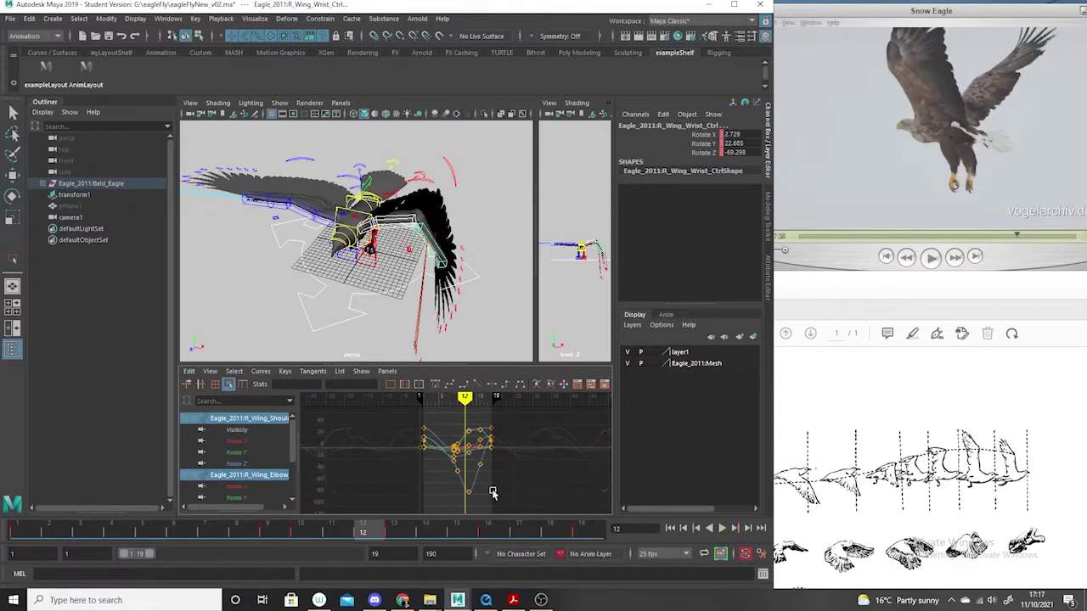
pyautogui.moveTo(531, 421); pyautogui.dragTo(338, 465)
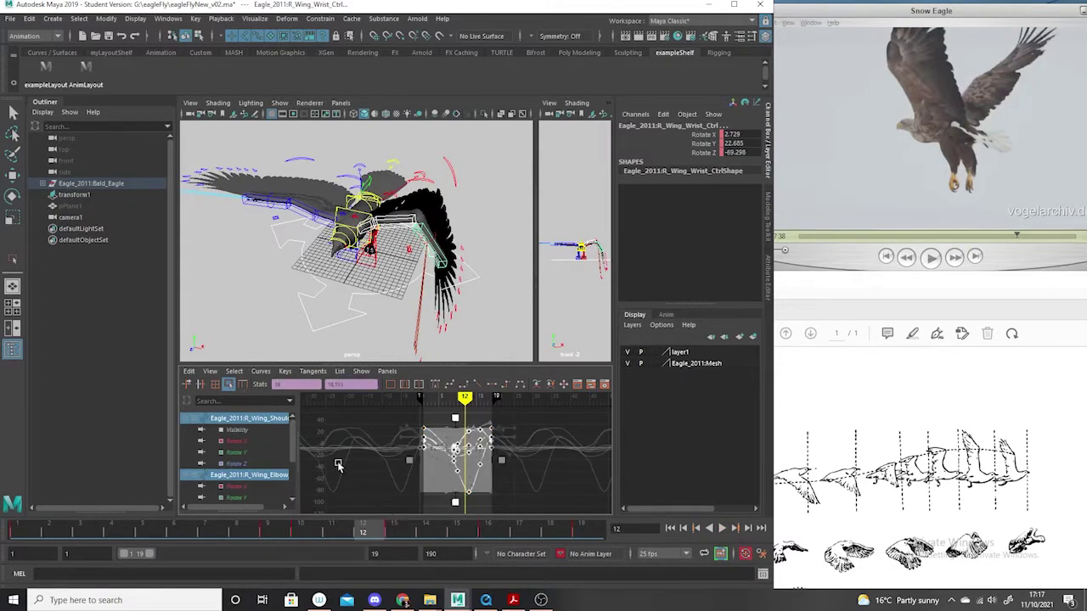
pyautogui.click(228, 383)
pyautogui.moveTo(500, 461)
pyautogui.mouseDown()
pyautogui.moveTo(561, 465)
pyautogui.moveTo(514, 470)
pyautogui.moveTo(499, 488)
pyautogui.mouseUp()
# Scrub and play the right wing's flap cycle, paying attention to its last frames, to check the loop timing.
pyautogui.moveTo(465, 397); pyautogui.dragTo(495, 405)
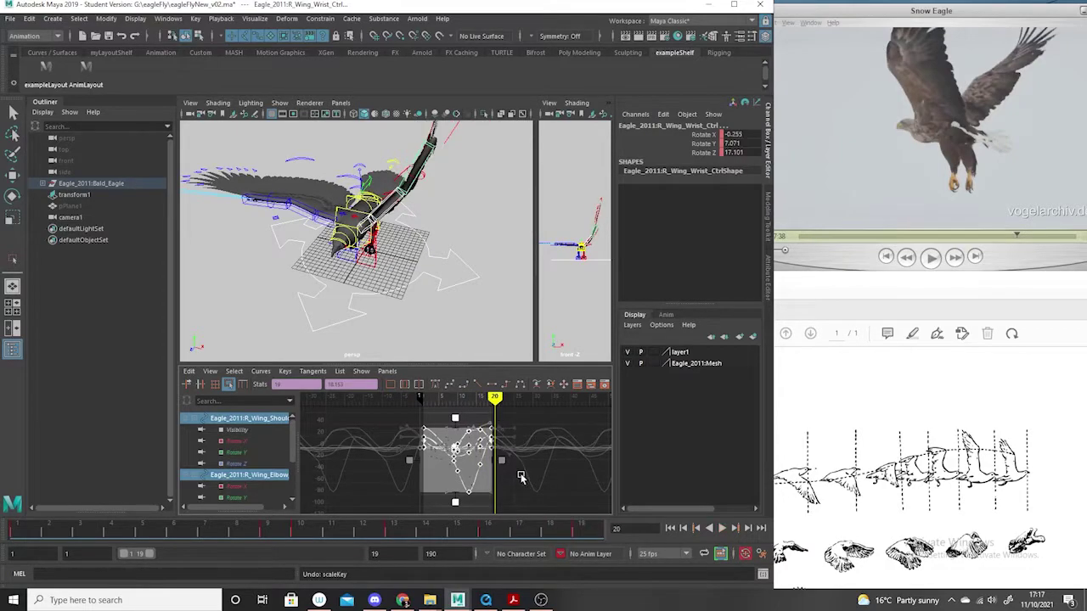
pyautogui.moveTo(518, 477)
pyautogui.keyDown('alt'); pyautogui.mouseDown(button='right')
pyautogui.moveTo(534, 498)
pyautogui.moveTo(524, 486)
pyautogui.mouseUp(button='right'); pyautogui.keyUp('alt')
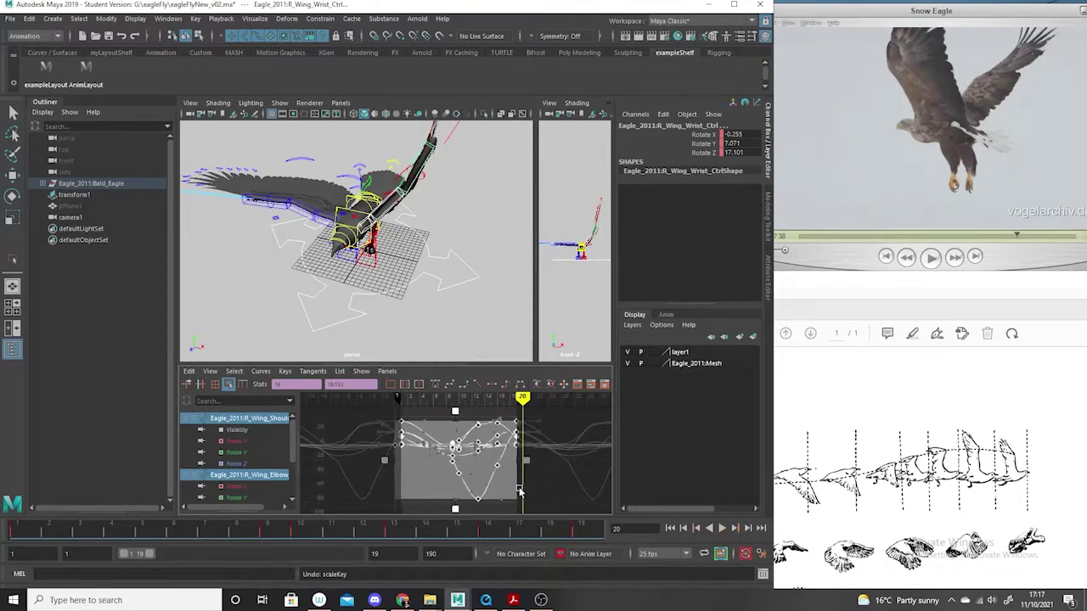
pyautogui.moveTo(523, 401); pyautogui.dragTo(516, 402)
pyautogui.moveTo(534, 470)
pyautogui.keyDown('alt'); pyautogui.mouseDown(button='right')
pyautogui.moveTo(529, 455)
pyautogui.moveTo(521, 468)
pyautogui.moveTo(550, 485)
pyautogui.moveTo(541, 485)
pyautogui.mouseUp(button='right'); pyautogui.keyUp('alt')
pyautogui.click(521, 494)
pyautogui.moveTo(500, 411)
pyautogui.mouseDown()
pyautogui.moveTo(441, 421)
pyautogui.moveTo(447, 432)
pyautogui.mouseUp()
pyautogui.moveTo(247, 535); pyautogui.dragTo(302, 534)
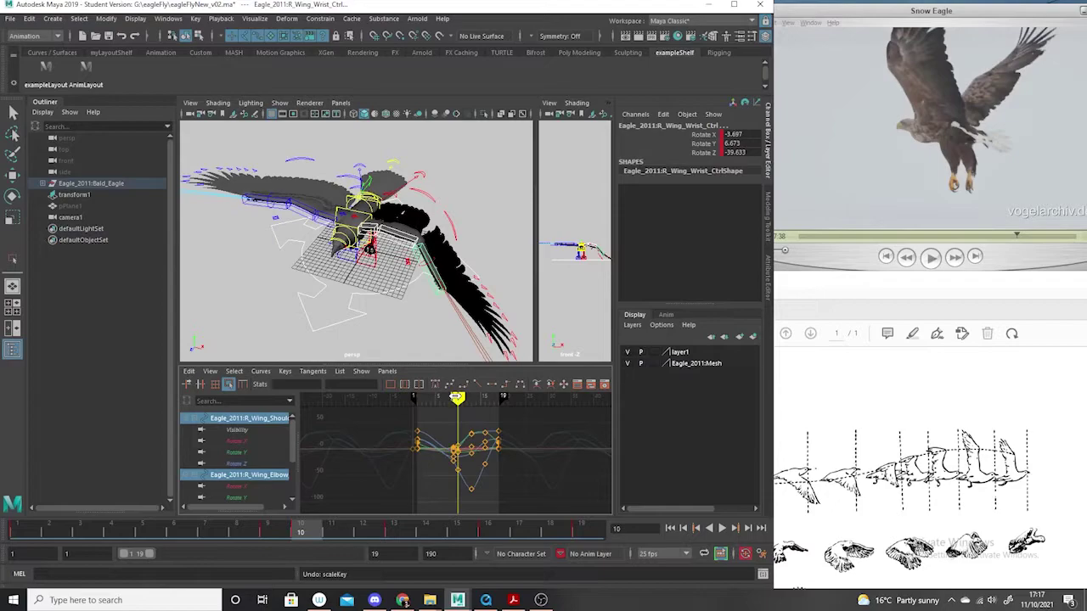
pyautogui.hotkey('alt', 'v')
pyautogui.hotkey('alt', 'v')
# Try scaling all the right wing keys in time to end at frame 20 and scale them back to frame 19.
pyautogui.moveTo(515, 412); pyautogui.dragTo(397, 502)
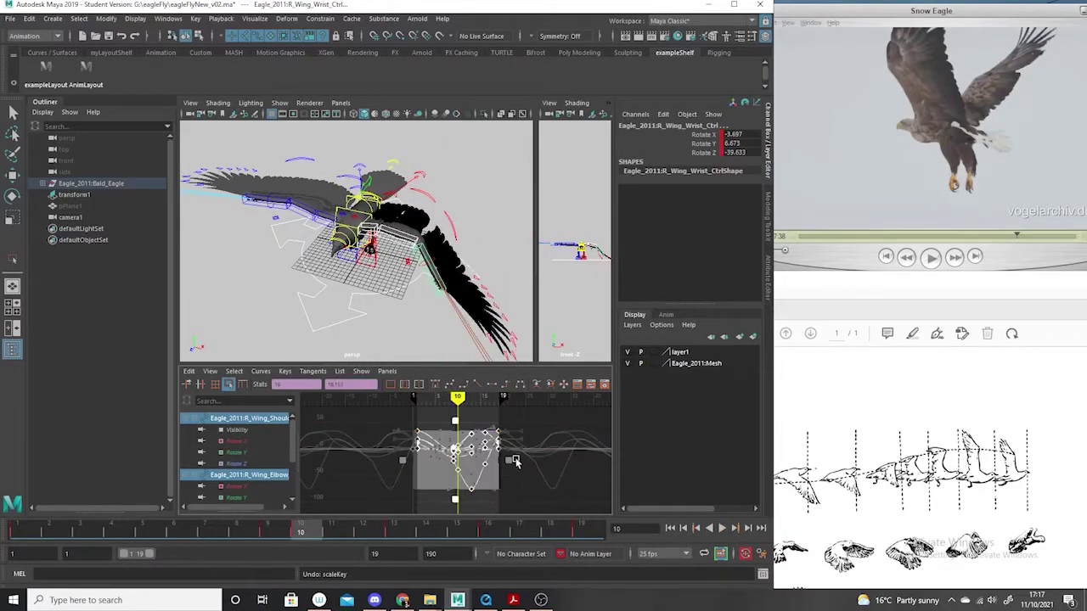
pyautogui.moveTo(508, 462); pyautogui.dragTo(513, 461)
pyautogui.moveTo(456, 399)
pyautogui.mouseDown()
pyautogui.moveTo(504, 406)
pyautogui.moveTo(452, 401)
pyautogui.mouseUp()
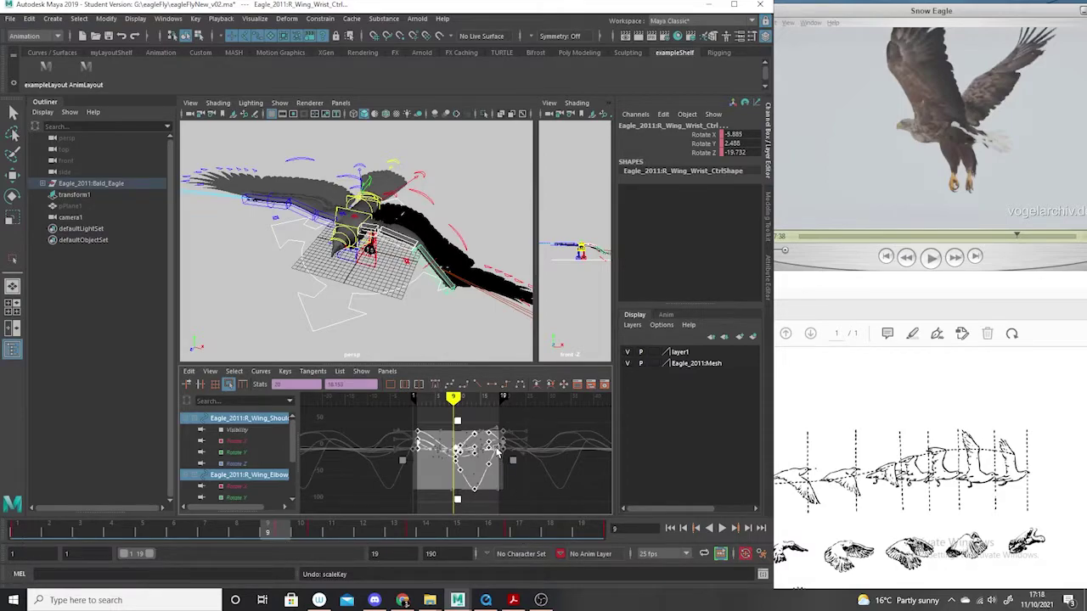
pyautogui.click(511, 466)
pyautogui.moveTo(527, 411); pyautogui.dragTo(377, 508)
pyautogui.moveTo(512, 457); pyautogui.dragTo(509, 459)
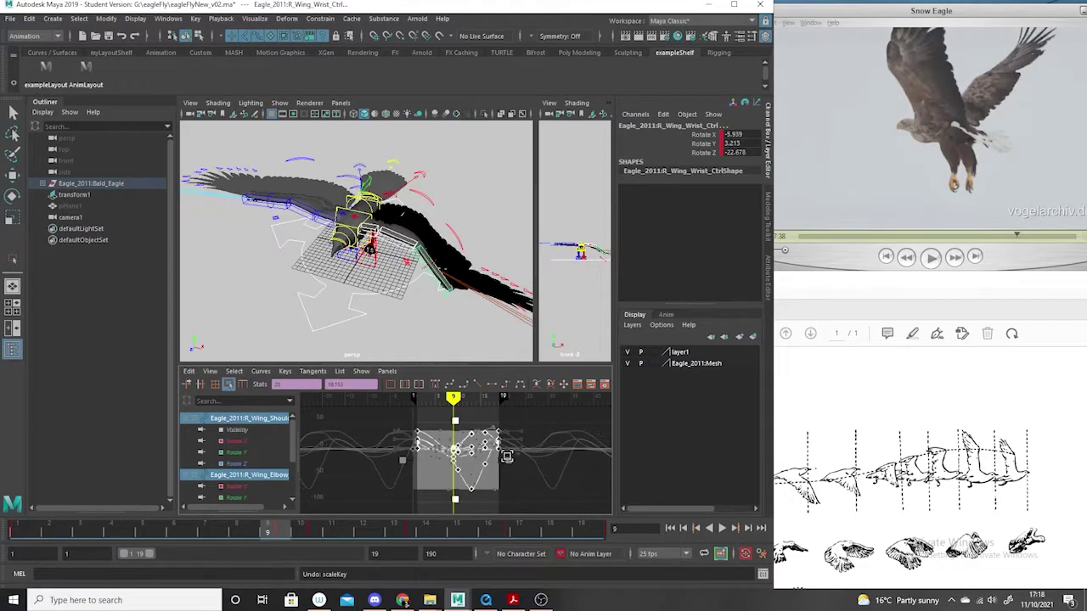
# Play the right wing's flap cycle in the perspective view and review it from the side, above and the front.
pyautogui.moveTo(453, 399)
pyautogui.mouseDown()
pyautogui.moveTo(417, 407)
pyautogui.moveTo(494, 403)
pyautogui.mouseUp()
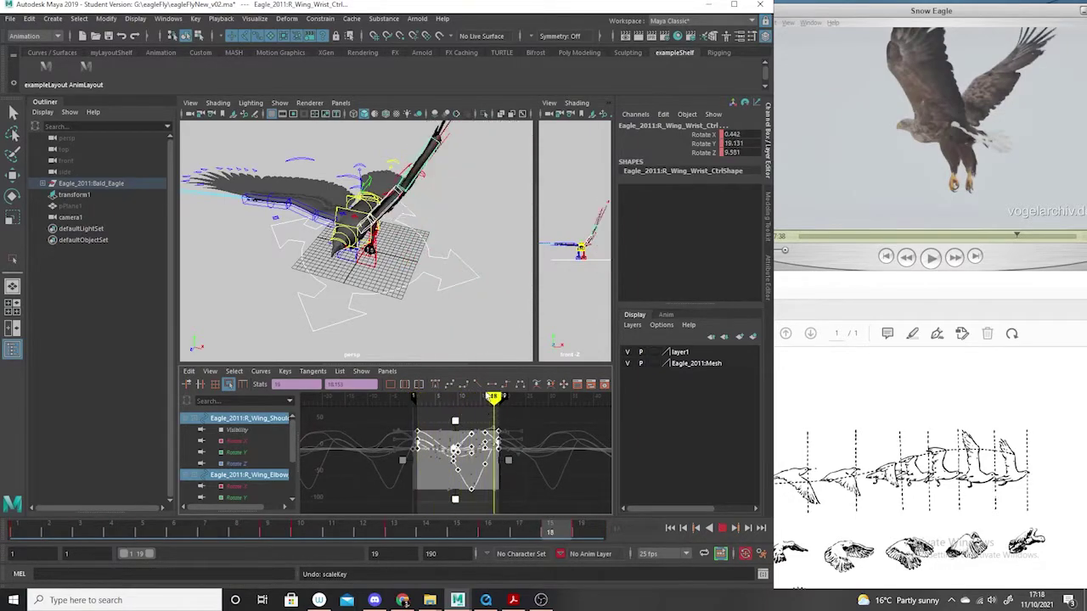
pyautogui.scroll(-3, 416, 282)
pyautogui.keyDown('alt'); pyautogui.moveTo(415, 282); pyautogui.dragTo(383, 299); pyautogui.keyUp('alt')
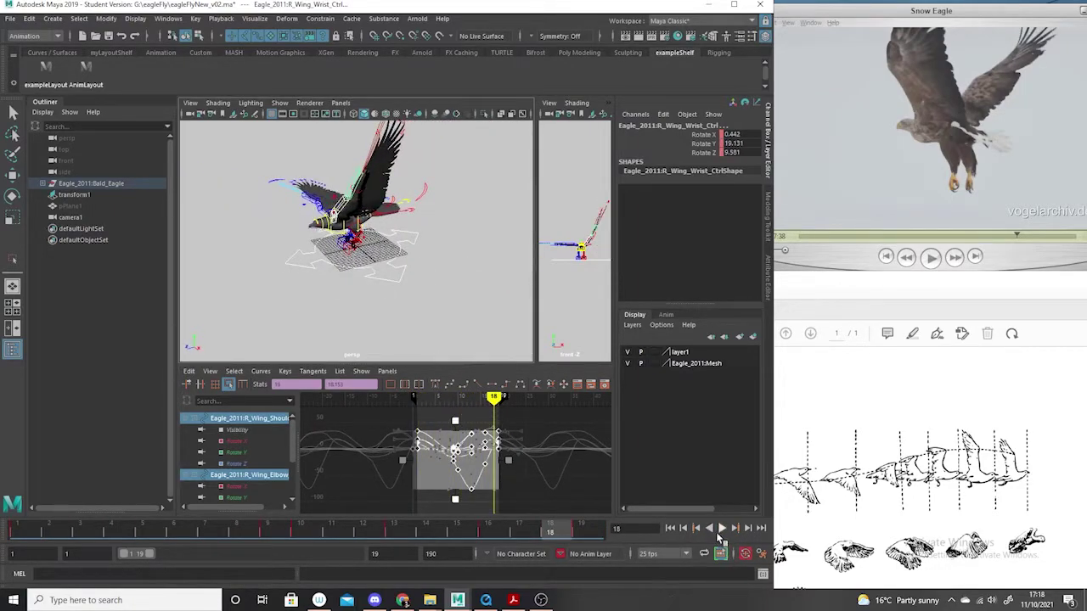
pyautogui.click(719, 529)
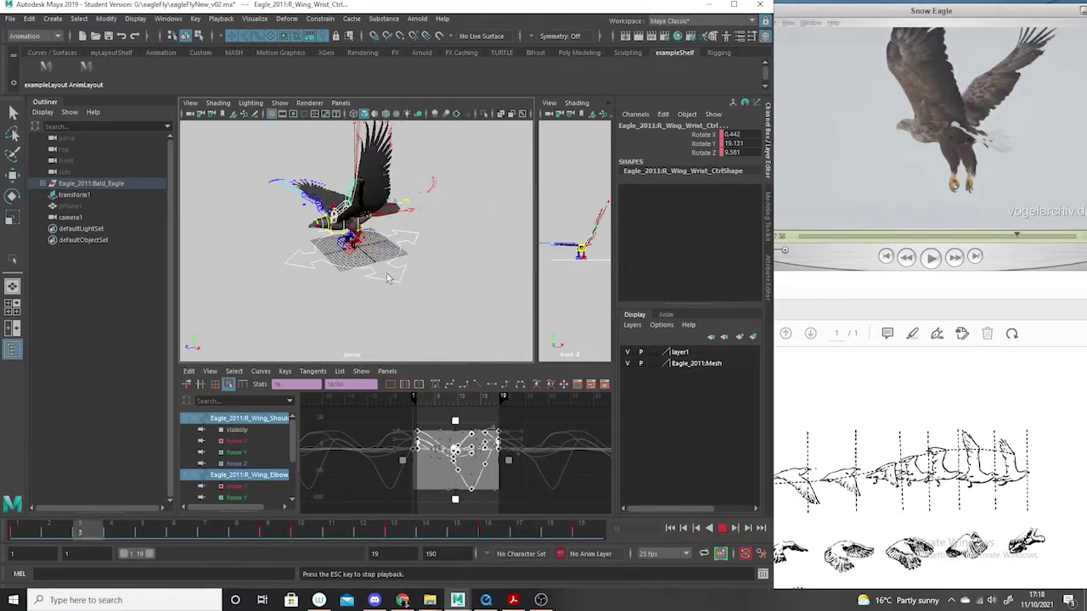
pyautogui.keyDown('alt'); pyautogui.moveTo(367, 293); pyautogui.dragTo(360, 325); pyautogui.keyUp('alt')
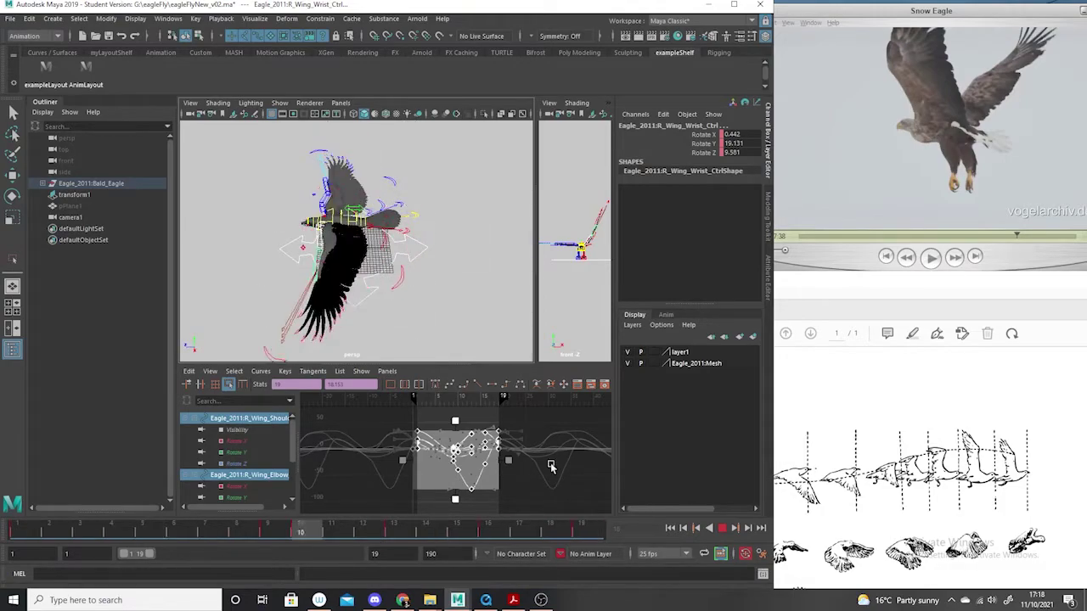
pyautogui.keyDown('alt'); pyautogui.moveTo(340, 276); pyautogui.dragTo(399, 191); pyautogui.keyUp('alt')
pyautogui.click(724, 530)
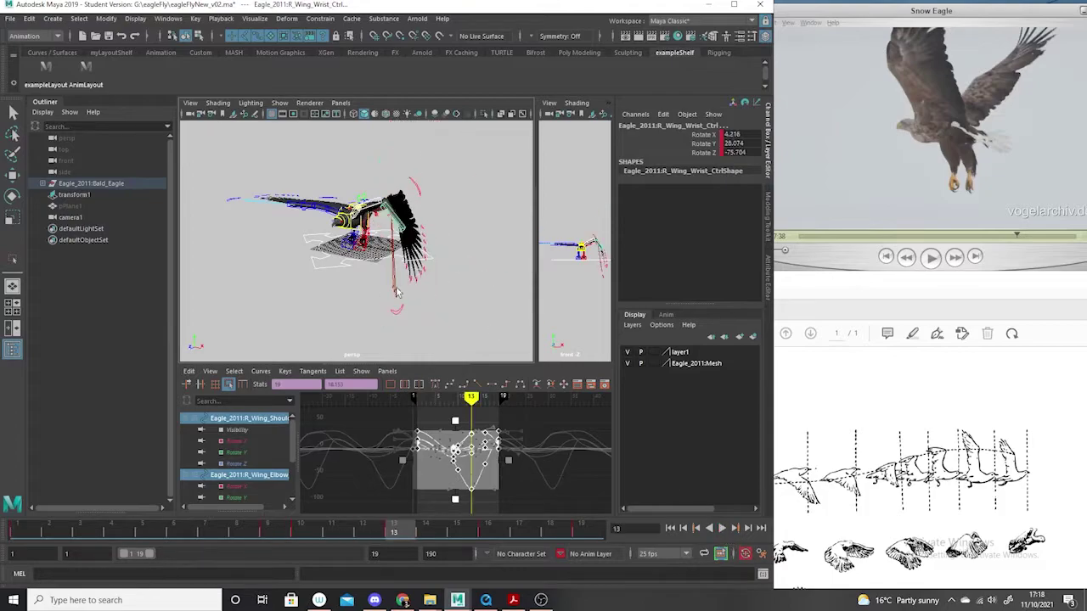
# Deselect the wing joint controls and select the individual primary feather controls at the right wing's tip.
pyautogui.click(446, 348)
pyautogui.keyDown('alt'); pyautogui.moveTo(412, 276); pyautogui.dragTo(450, 312); pyautogui.keyUp('alt')
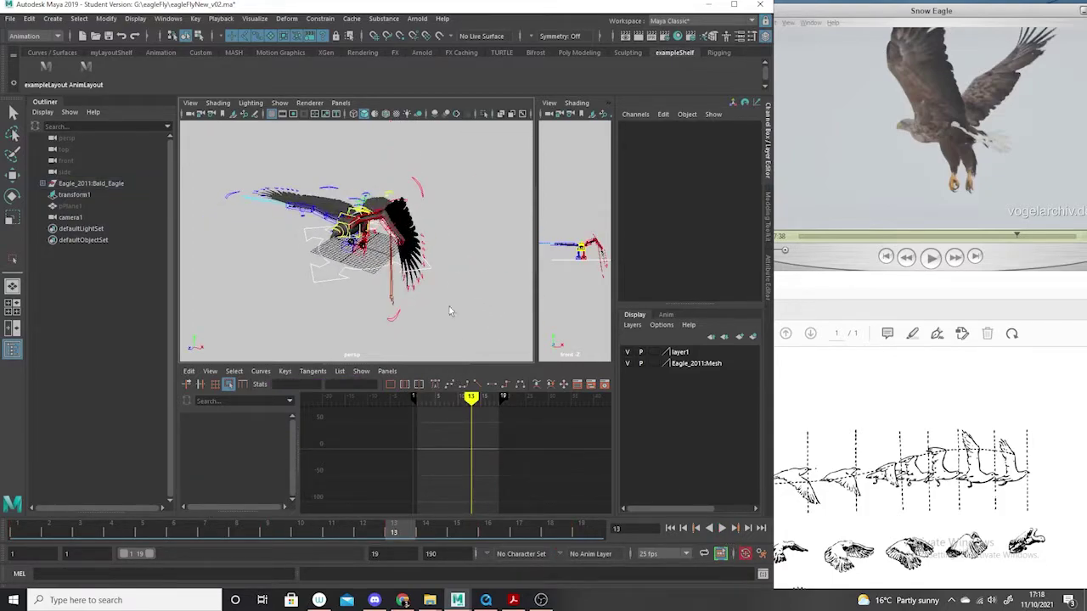
pyautogui.click(13, 112)
pyautogui.keyDown('alt'); pyautogui.moveTo(434, 266); pyautogui.dragTo(384, 256); pyautogui.keyUp('alt')
pyautogui.click(395, 244)
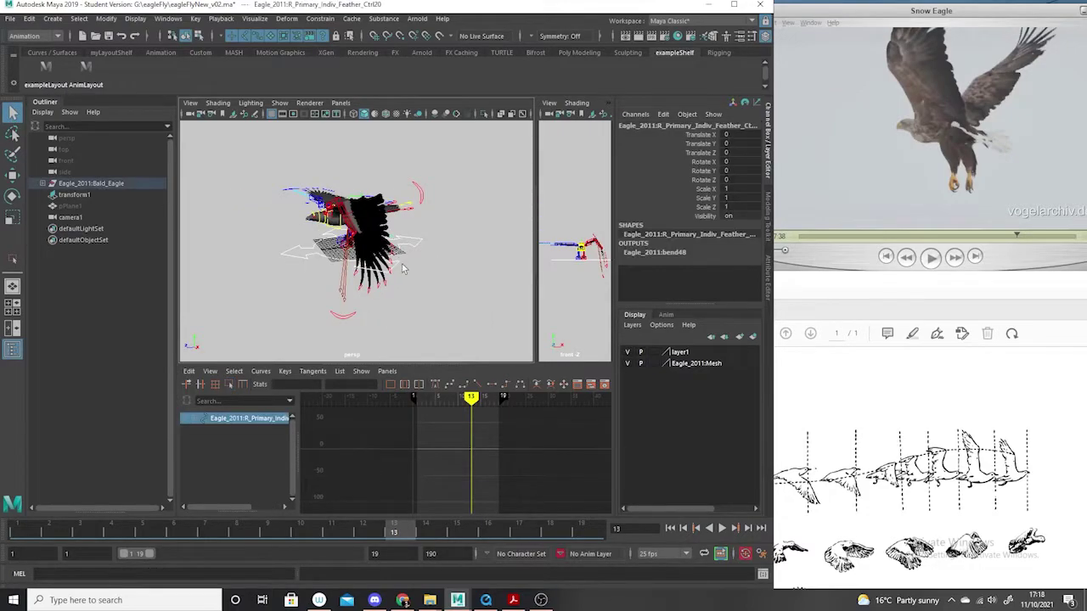
pyautogui.keyDown('alt'); pyautogui.moveTo(395, 244); pyautogui.dragTo(431, 303, button='right'); pyautogui.keyUp('alt')
pyautogui.keyDown('shift'); pyautogui.click(433, 275); pyautogui.keyUp('shift')
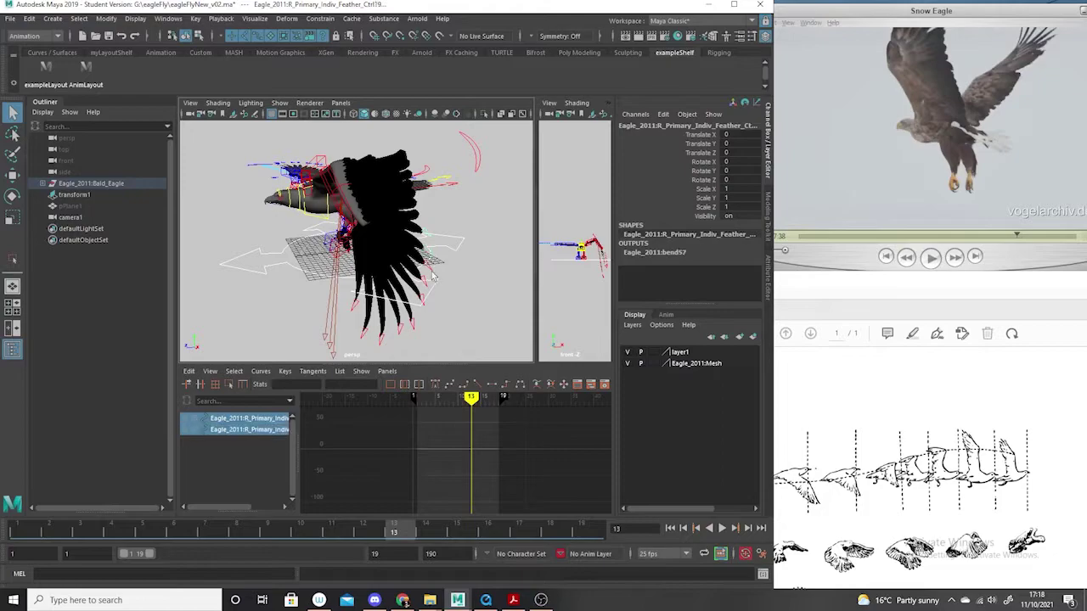
pyautogui.keyDown('shift'); pyautogui.click(428, 276); pyautogui.keyUp('shift')
pyautogui.keyDown('shift'); pyautogui.click(425, 289); pyautogui.keyUp('shift')
pyautogui.keyDown('shift'); pyautogui.click(424, 300); pyautogui.keyUp('shift')
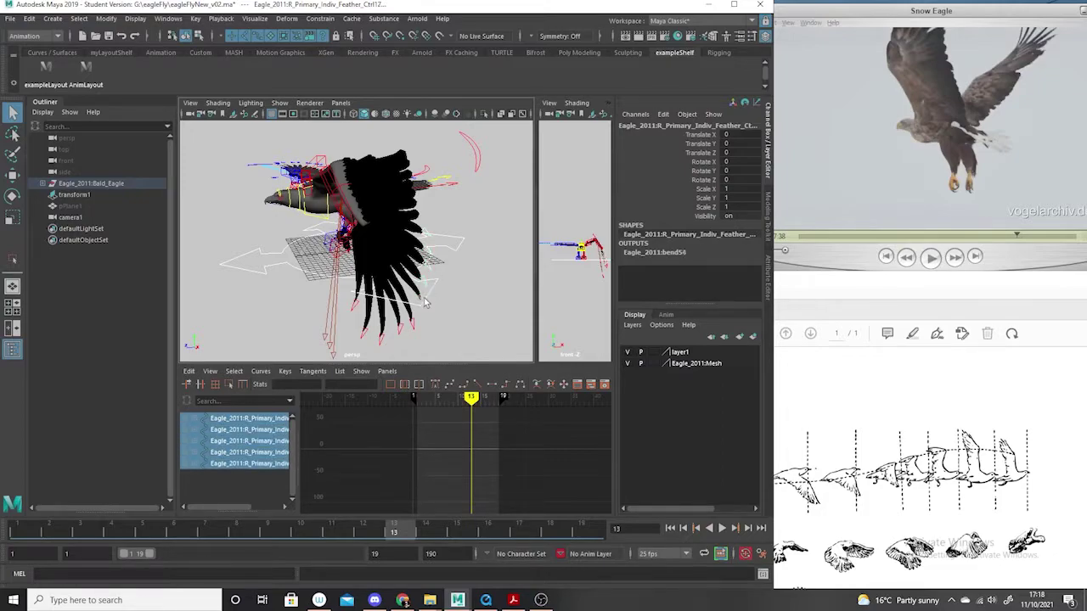
pyautogui.keyDown('shift'); pyautogui.click(403, 340); pyautogui.keyUp('shift')
pyautogui.keyDown('shift'); pyautogui.click(401, 333); pyautogui.keyUp('shift')
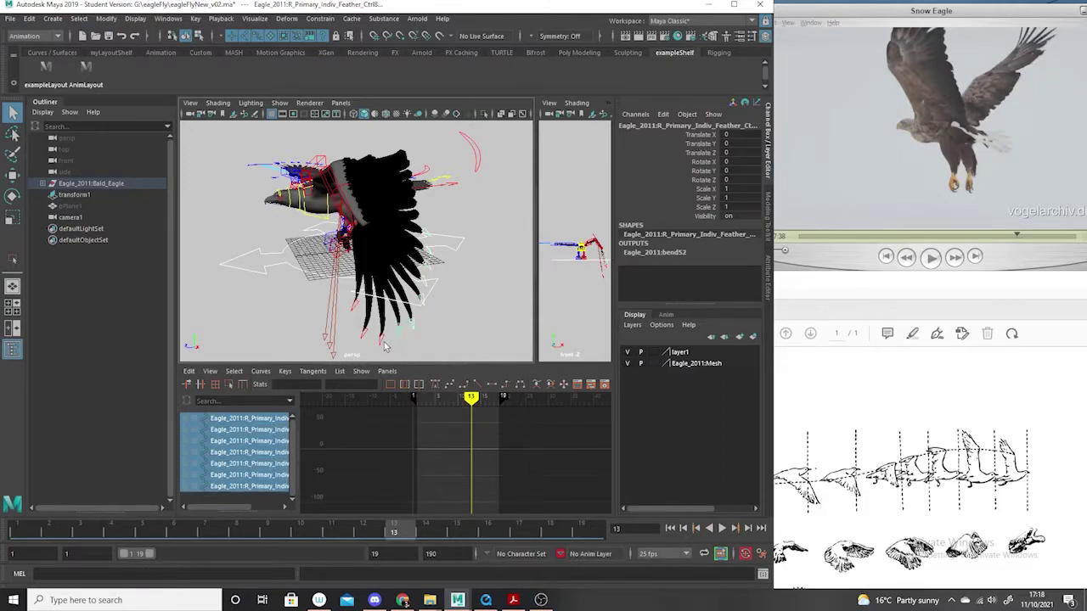
pyautogui.keyDown('shift'); pyautogui.click(383, 341); pyautogui.keyUp('shift')
pyautogui.keyDown('shift'); pyautogui.click(355, 316); pyautogui.keyUp('shift')
pyautogui.keyDown('shift'); pyautogui.click(354, 309); pyautogui.keyUp('shift')
# At frame 1, move the selected right primary feather controls to Translate Y 0.259 and key them.
pyautogui.keyDown('alt'); pyautogui.moveTo(263, 342); pyautogui.dragTo(436, 291); pyautogui.keyUp('alt')
pyautogui.click(25, 532)
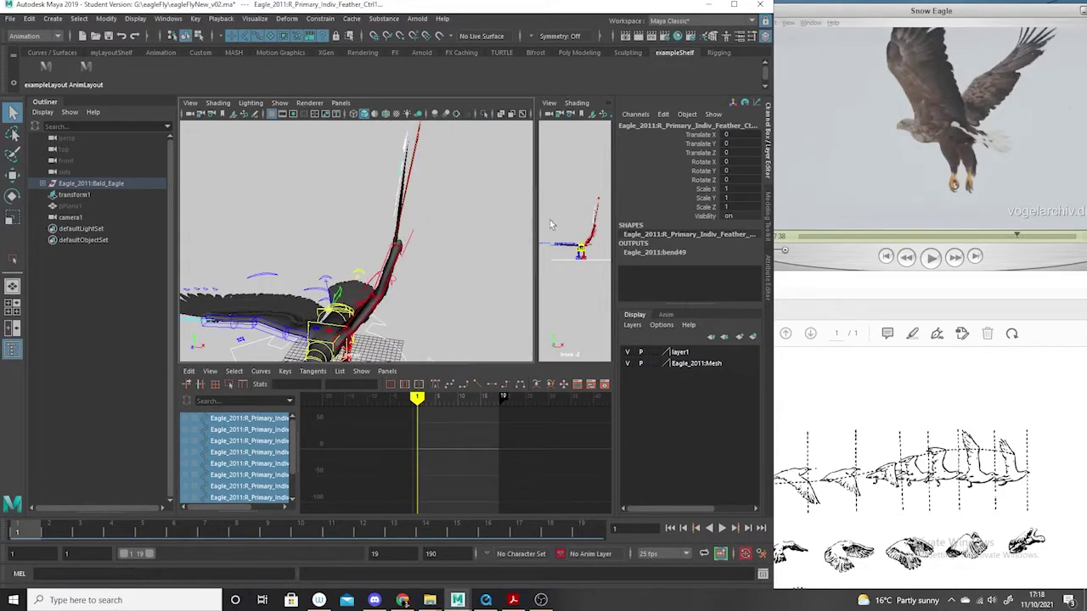
pyautogui.keyDown('alt'); pyautogui.moveTo(362, 212); pyautogui.dragTo(376, 212); pyautogui.keyUp('alt')
pyautogui.click(12, 175)
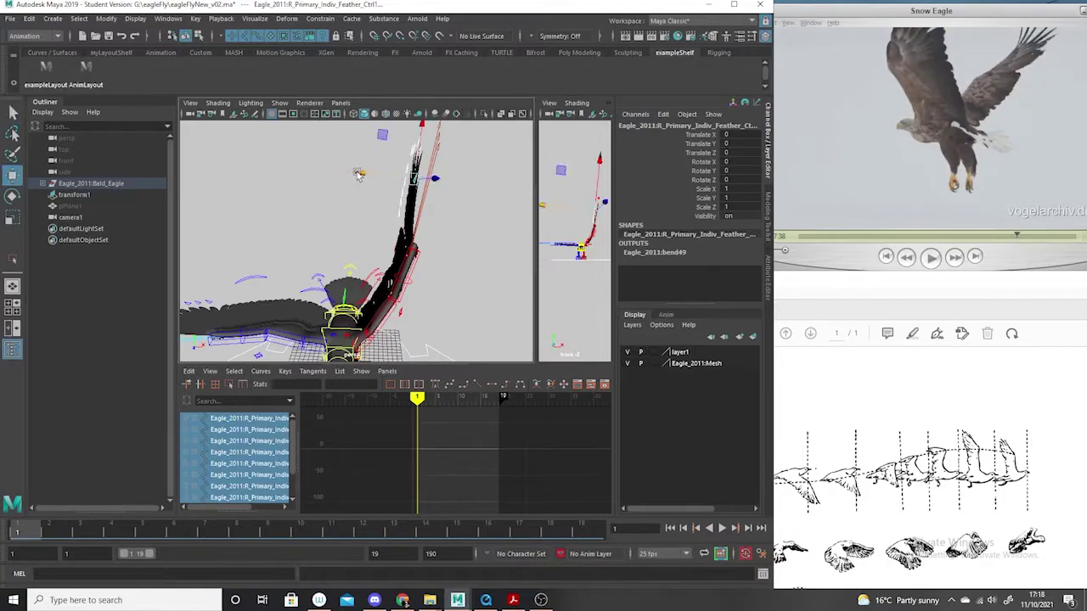
pyautogui.moveTo(360, 175); pyautogui.dragTo(359, 171)
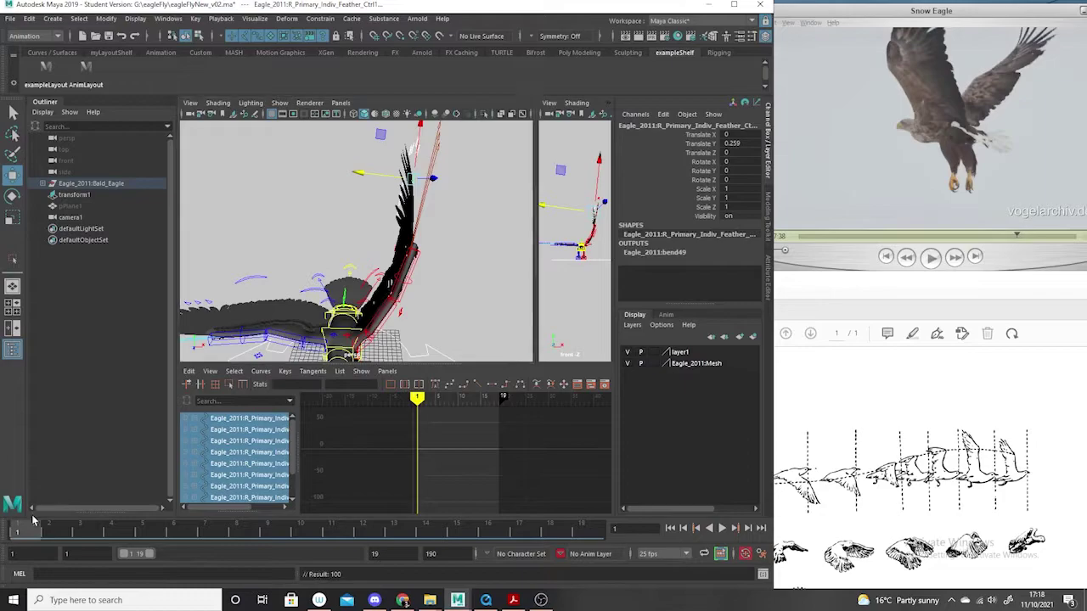
pyautogui.press('s')
# Compare with the Snow Eagle footage and key the right primary feather controls at frame 9 with Translate Y 0.43.
pyautogui.moveTo(51, 537)
pyautogui.mouseDown()
pyautogui.moveTo(299, 532)
pyautogui.moveTo(283, 532)
pyautogui.mouseUp()
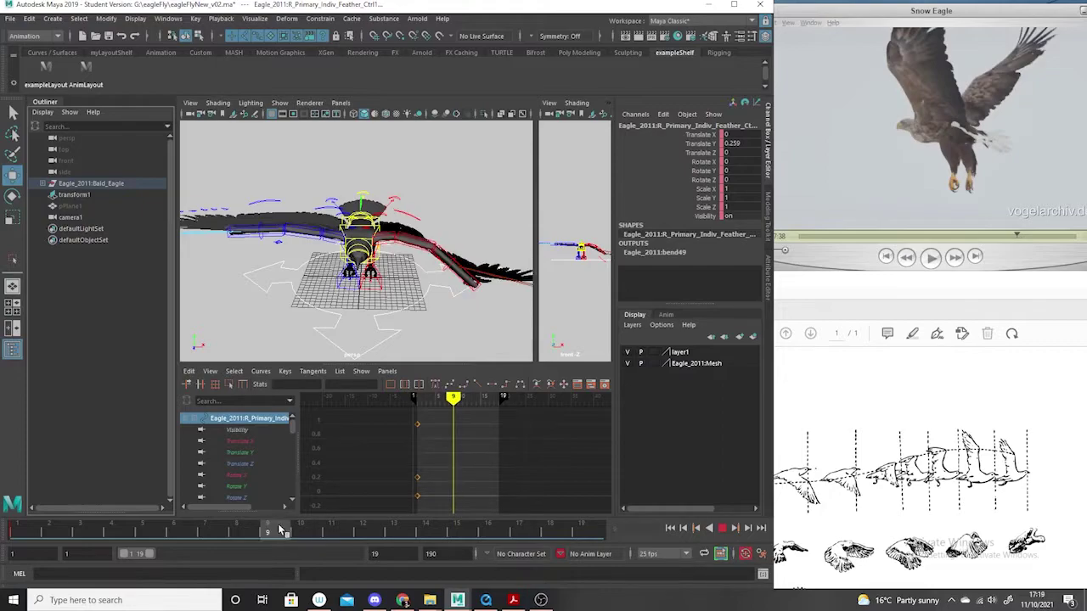
pyautogui.keyDown('alt'); pyautogui.moveTo(413, 313); pyautogui.dragTo(375, 275); pyautogui.keyUp('alt')
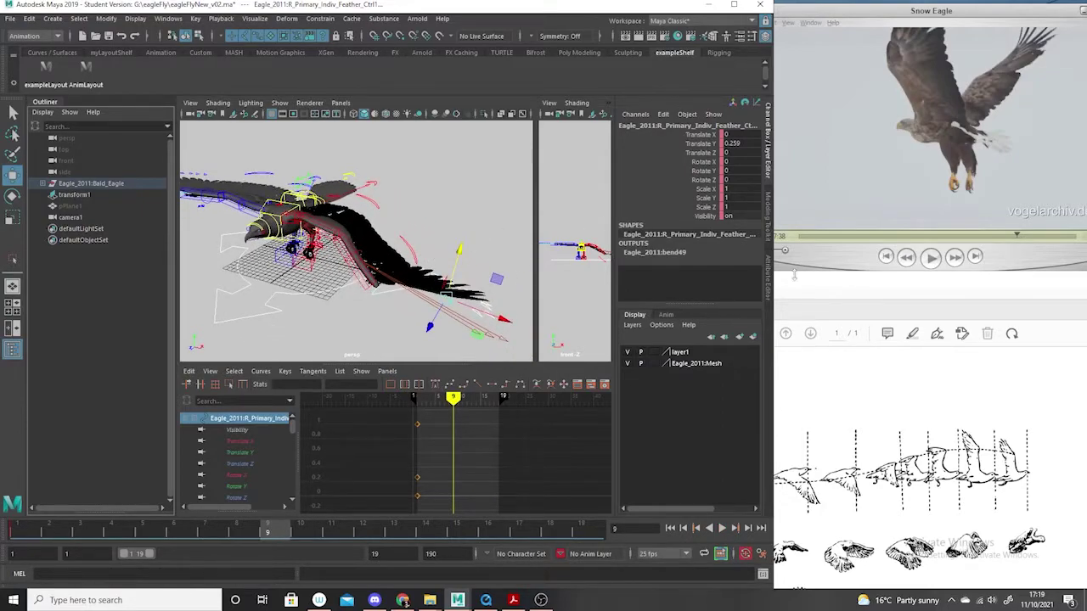
pyautogui.moveTo(955, 7); pyautogui.dragTo(952, 9)
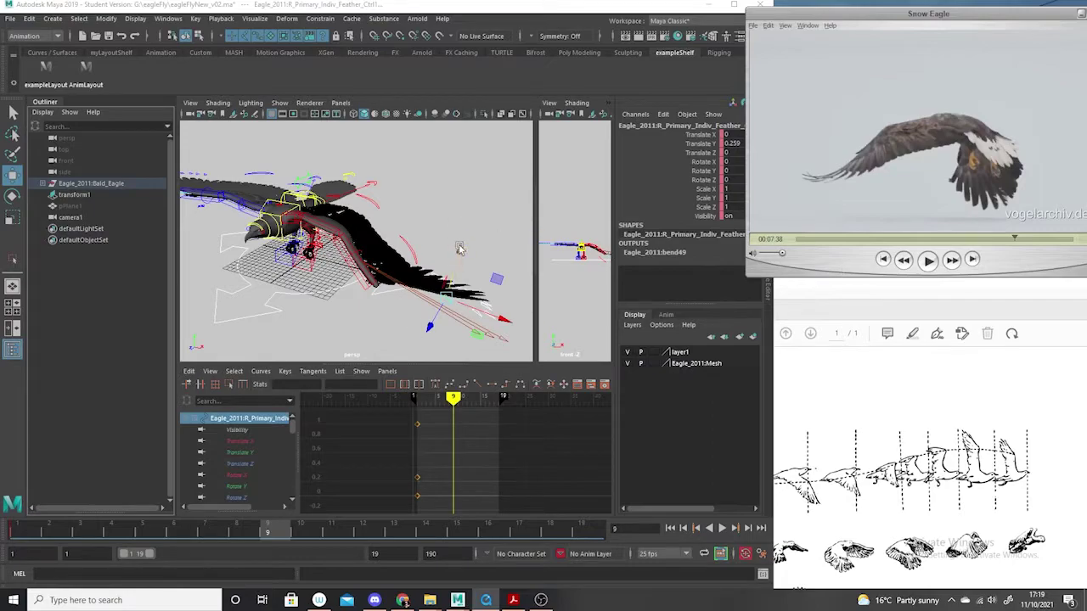
pyautogui.moveTo(461, 257); pyautogui.dragTo(461, 258)
# Advance the reference footage two frames and key the right primary feather controls at frame 11 with Translate Y -0.392.
pyautogui.keyDown('alt'); pyautogui.moveTo(494, 329); pyautogui.dragTo(350, 315); pyautogui.keyUp('alt')
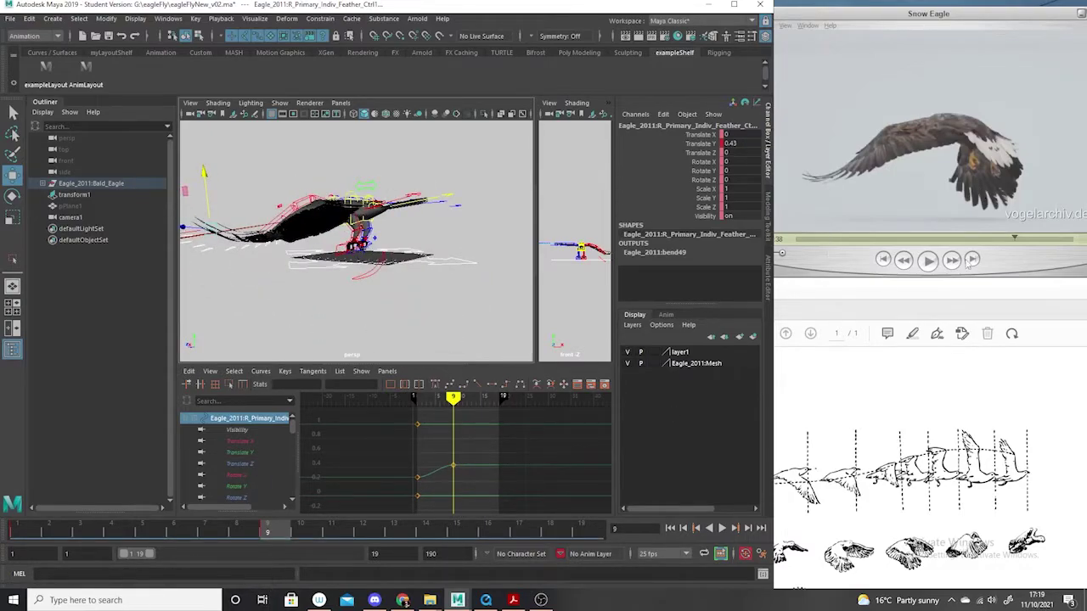
pyautogui.click(845, 270)
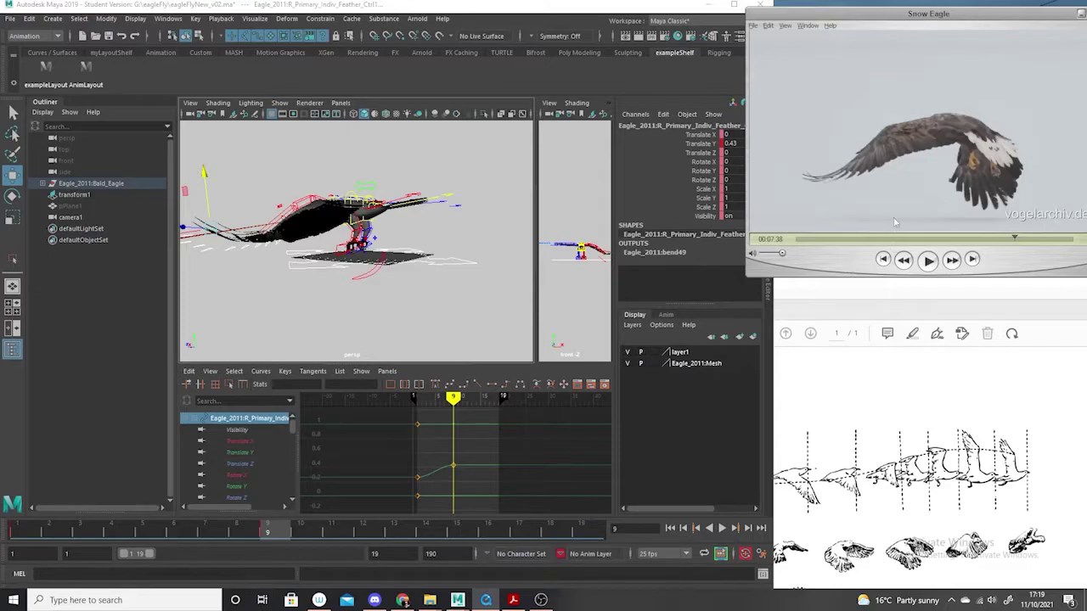
pyautogui.press('Right')
pyautogui.press('Right')
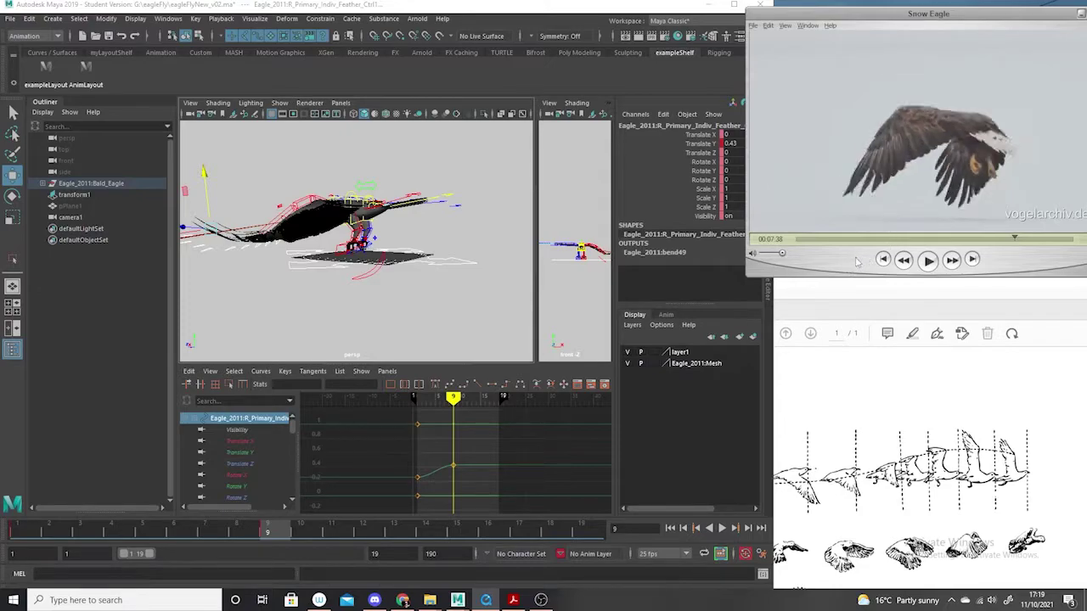
pyautogui.click(344, 533)
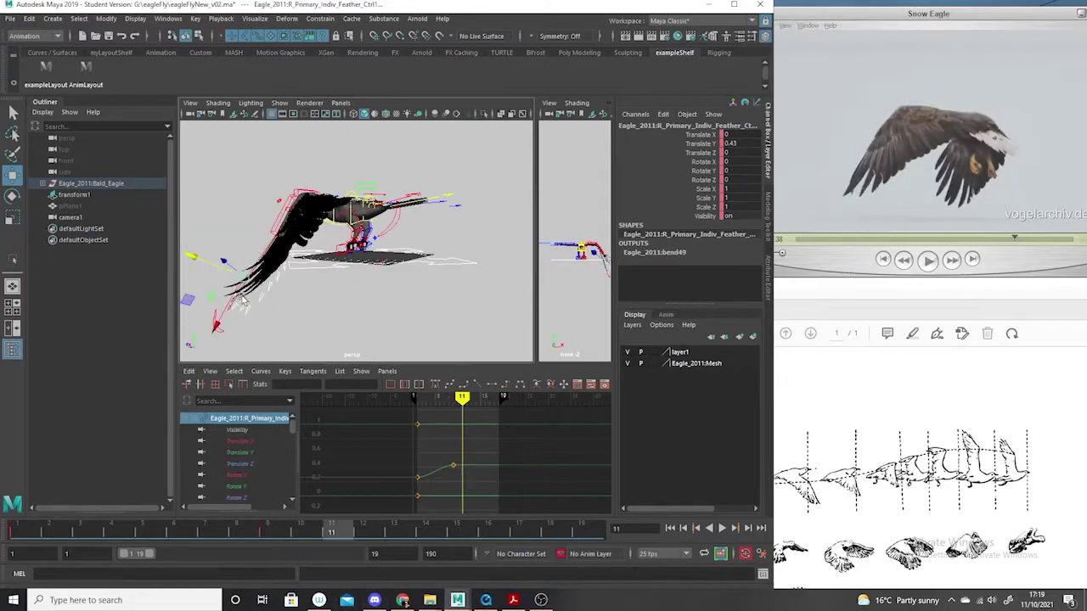
pyautogui.moveTo(190, 254); pyautogui.dragTo(197, 257)
pyautogui.press('s')
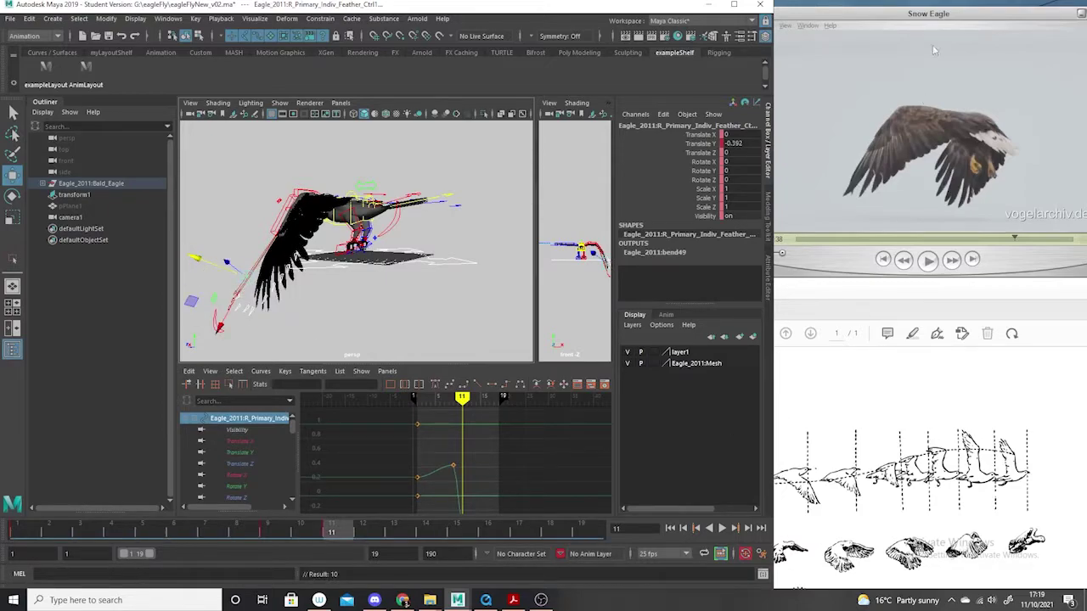
# Advance the reference footage three frames and key the right primary feather controls at frame 14 with Translate Y -0.636.
pyautogui.click(905, 28)
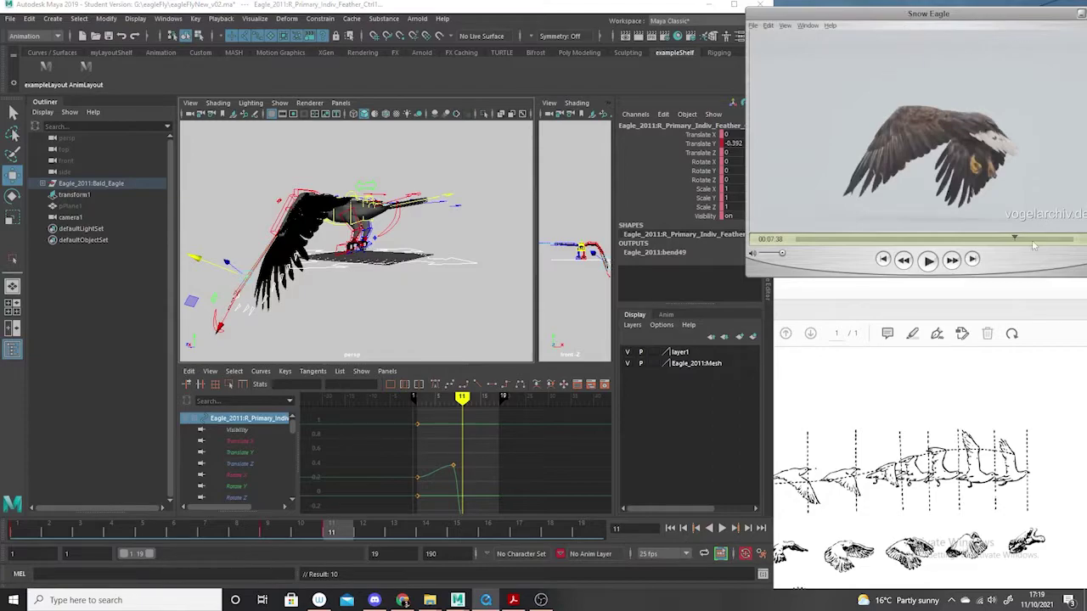
pyautogui.press('Right')
pyautogui.press('Right')
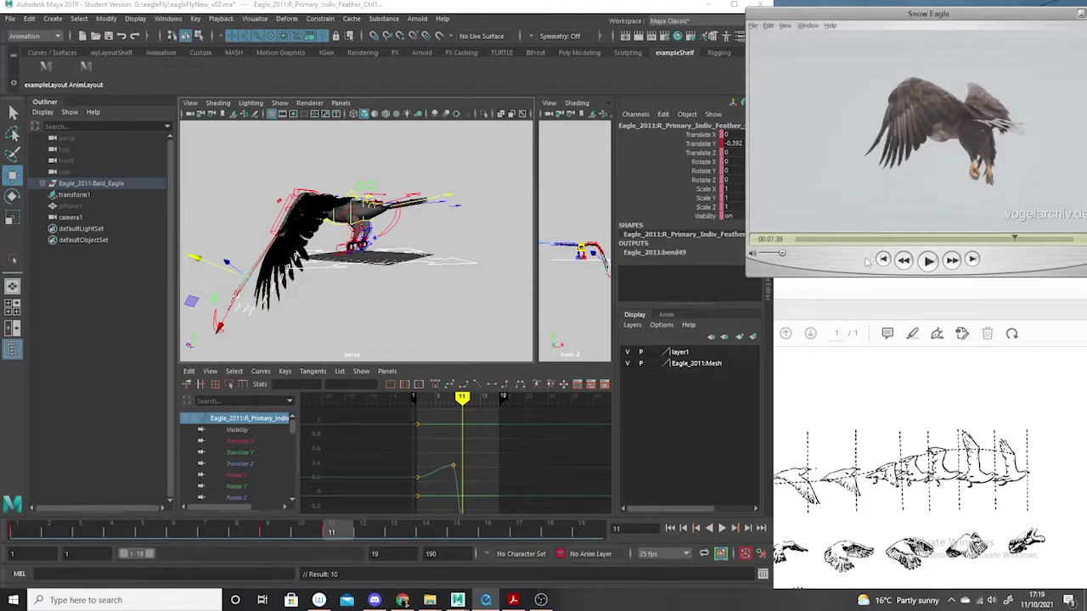
pyautogui.press('Right')
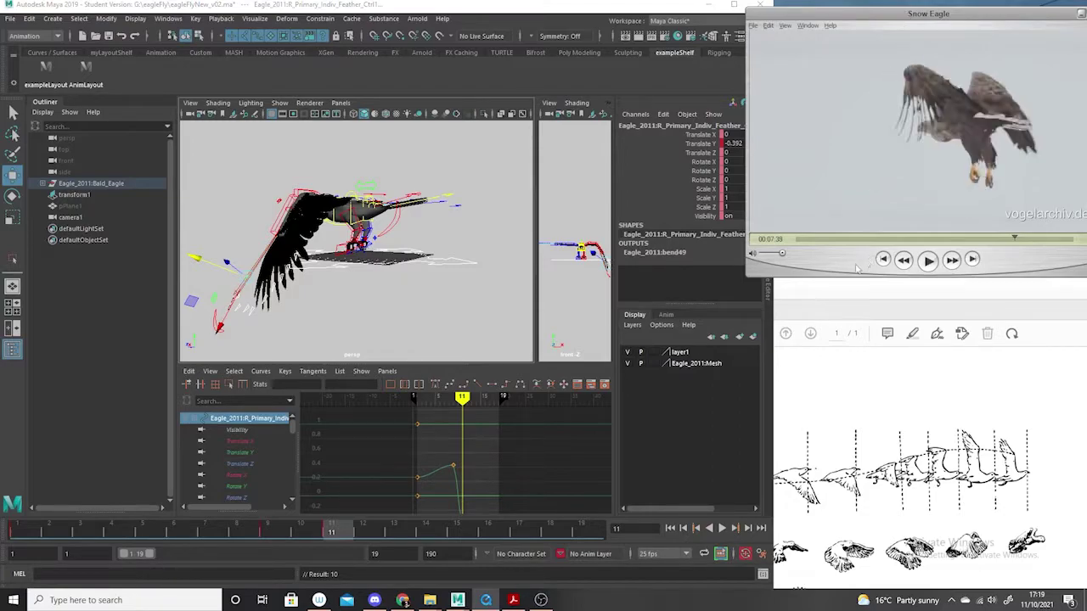
pyautogui.click(436, 531)
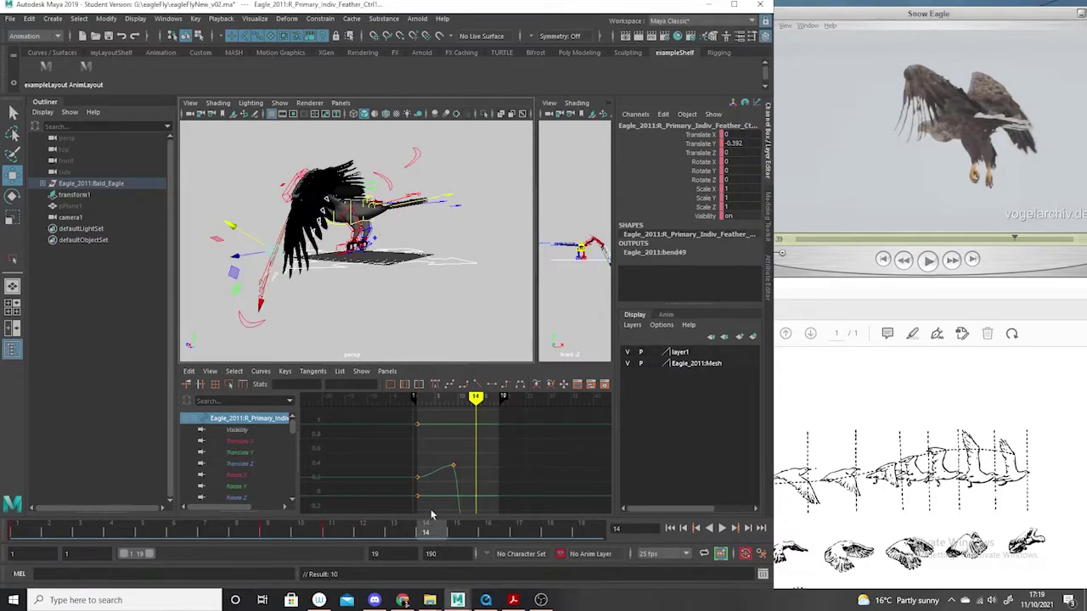
pyautogui.keyDown('alt'); pyautogui.moveTo(293, 300); pyautogui.dragTo(430, 289); pyautogui.keyUp('alt')
pyautogui.moveTo(450, 206); pyautogui.dragTo(448, 209)
pyautogui.press('s')
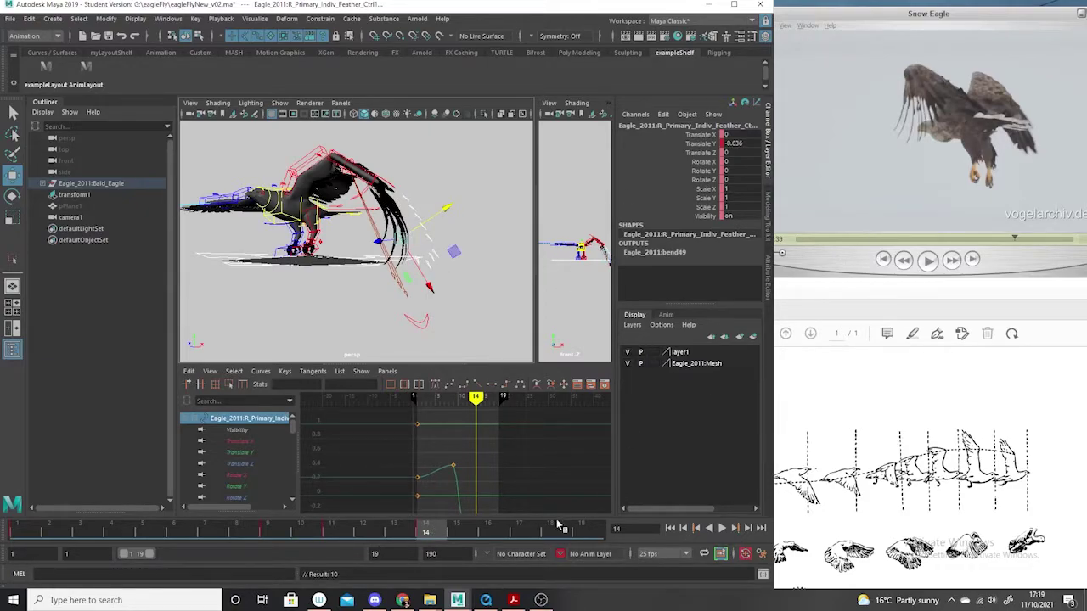
# Advance the reference footage two frames and key the right primary feather controls at frame 16 with Translate Y -0.267.
pyautogui.click(835, 260)
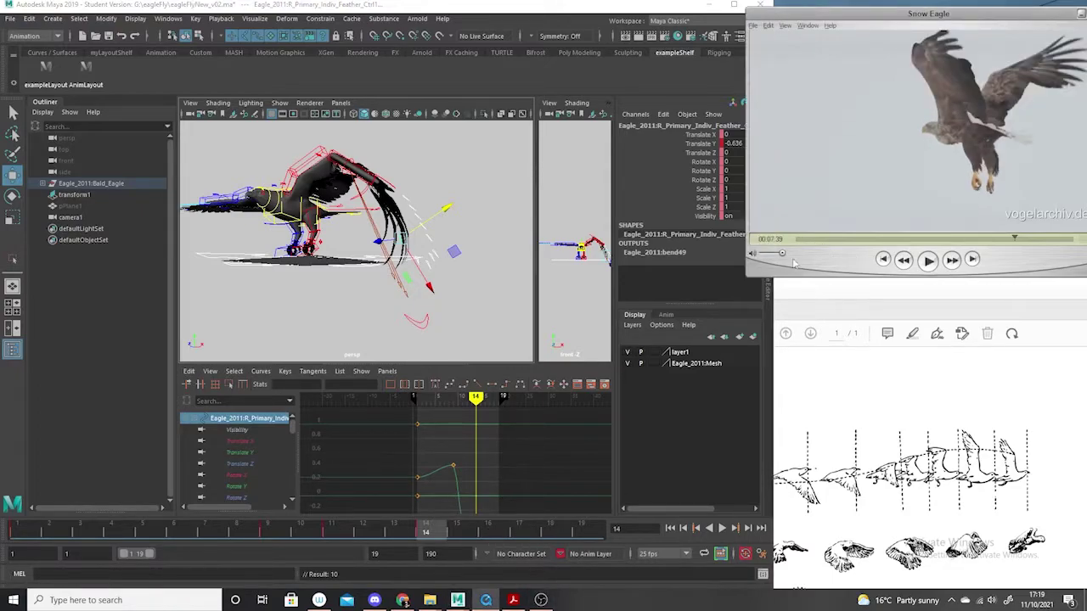
pyautogui.click(503, 537)
pyautogui.keyDown('alt'); pyautogui.moveTo(466, 238); pyautogui.dragTo(415, 352); pyautogui.keyUp('alt')
pyautogui.moveTo(379, 223); pyautogui.dragTo(382, 221)
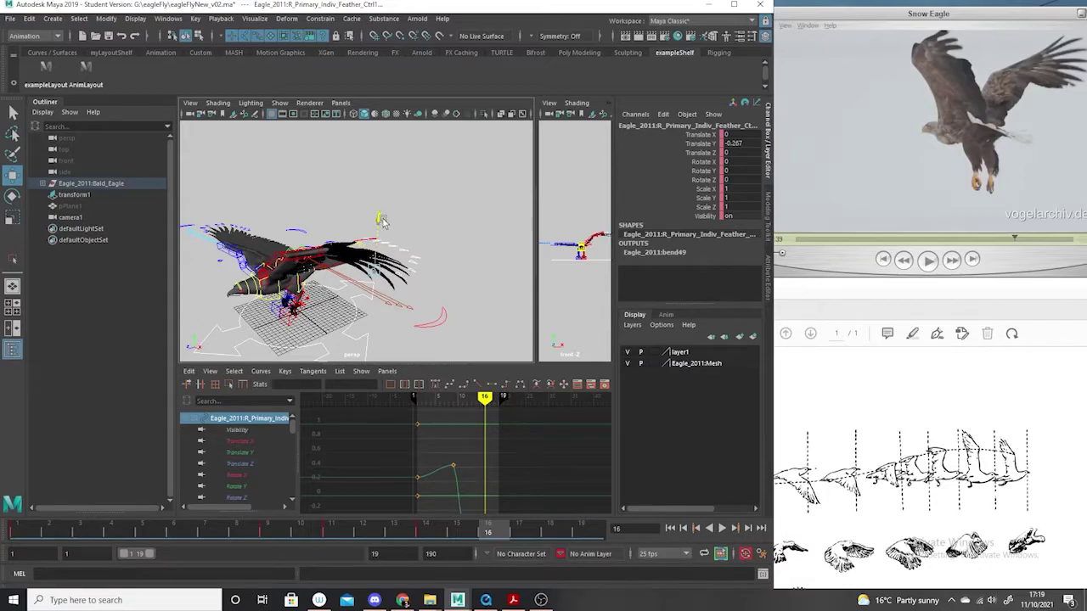
pyautogui.press('s')
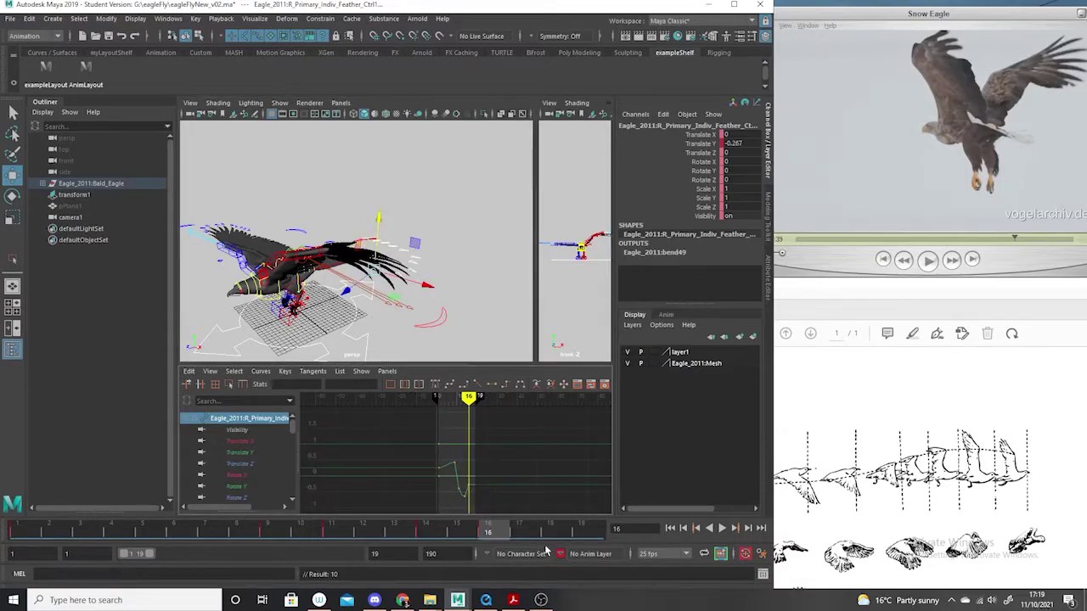
# Copy the right primary feather keys from frame 1 and paste them at frame 19 to close the loop.
pyautogui.click(26, 532)
pyautogui.rightClick(26, 533)
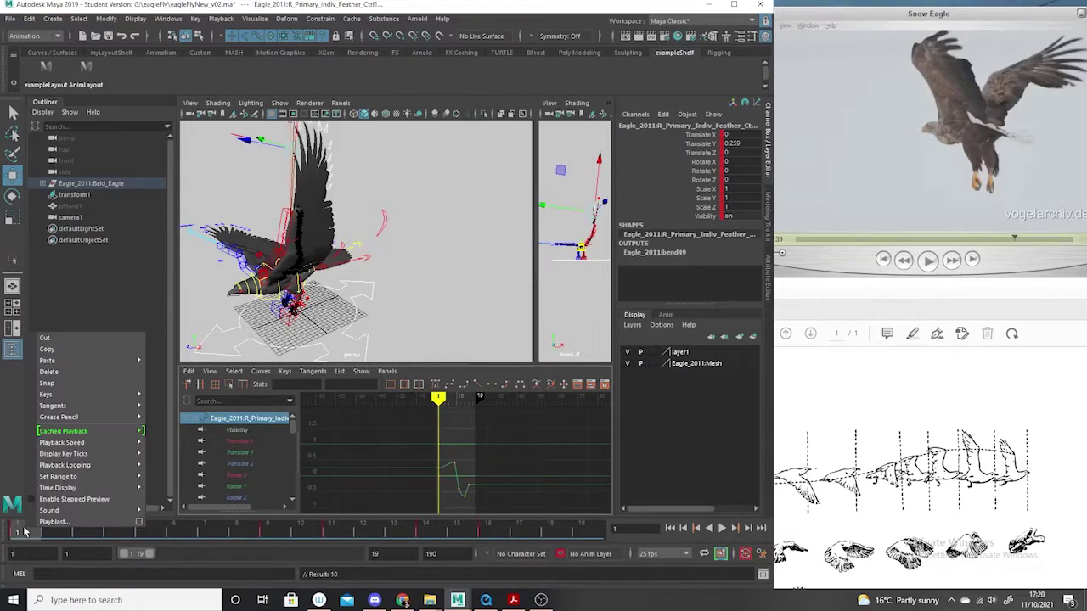
pyautogui.click(51, 349)
pyautogui.click(585, 535)
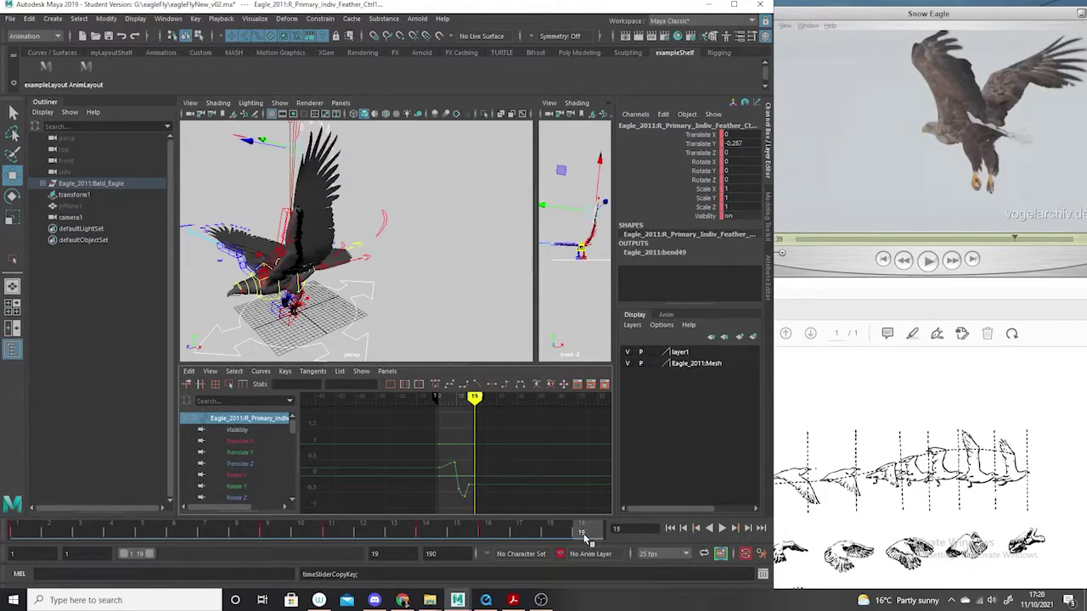
pyautogui.rightClick(586, 535)
pyautogui.moveTo(654, 367)
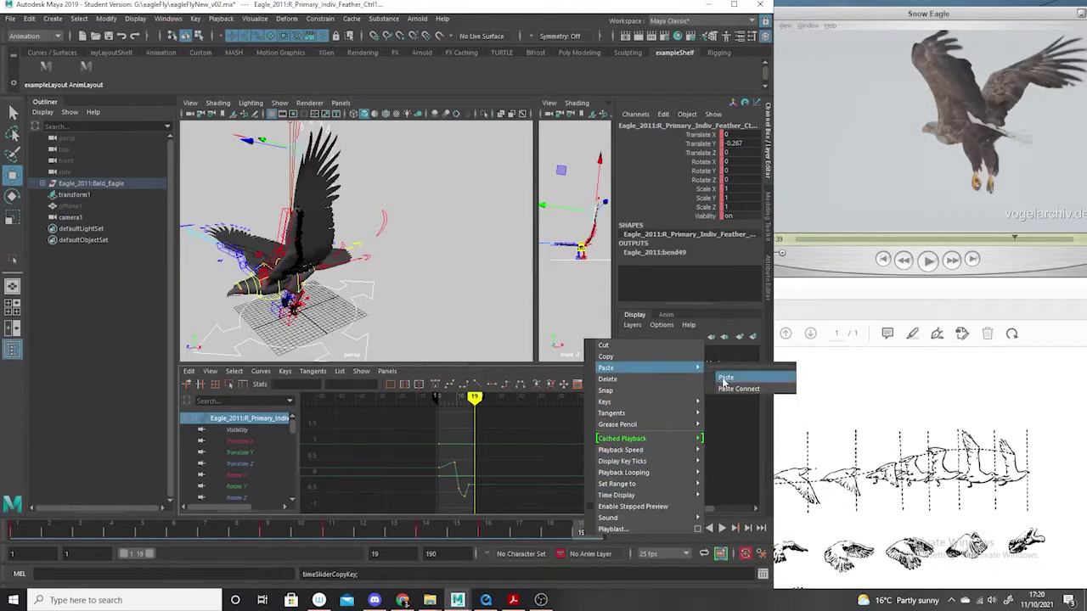
pyautogui.click(723, 377)
# Maximize the Maya window and set the primary feather curves to cycle before and after the keyed range.
pyautogui.keyDown('alt'); pyautogui.keyDown('shift'); pyautogui.moveTo(477, 490); pyautogui.dragTo(527, 506, button='right'); pyautogui.keyUp('shift'); pyautogui.keyUp('alt')
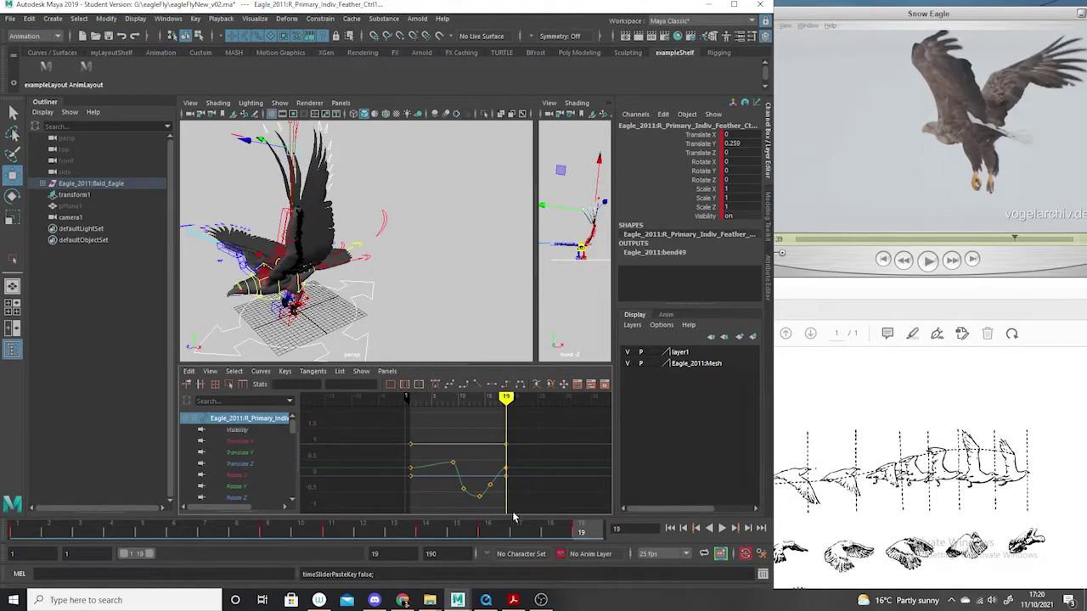
pyautogui.click(734, 5)
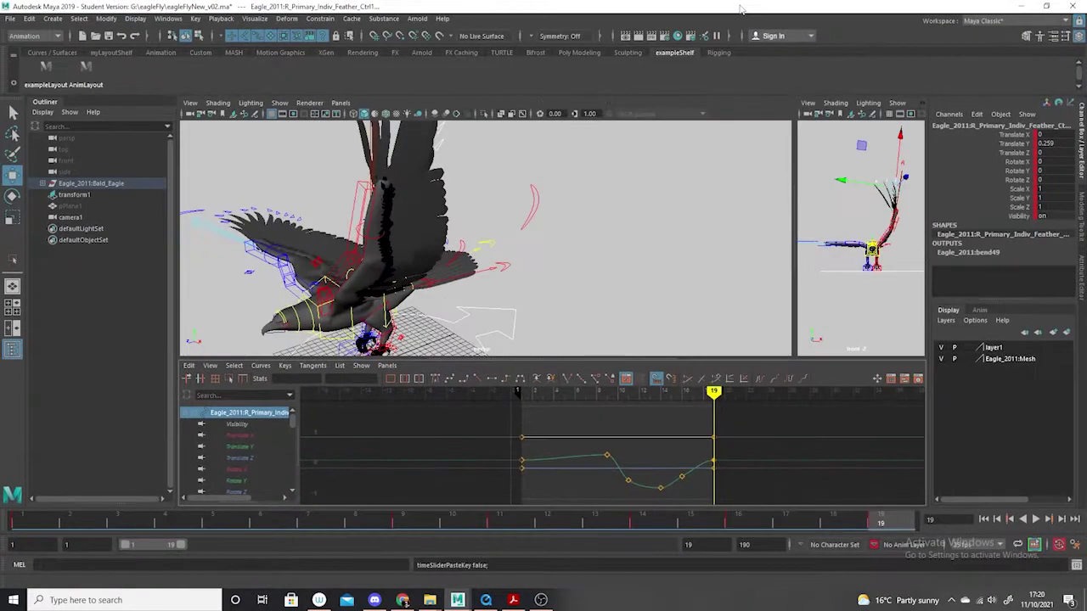
pyautogui.click(789, 379)
pyautogui.click(759, 381)
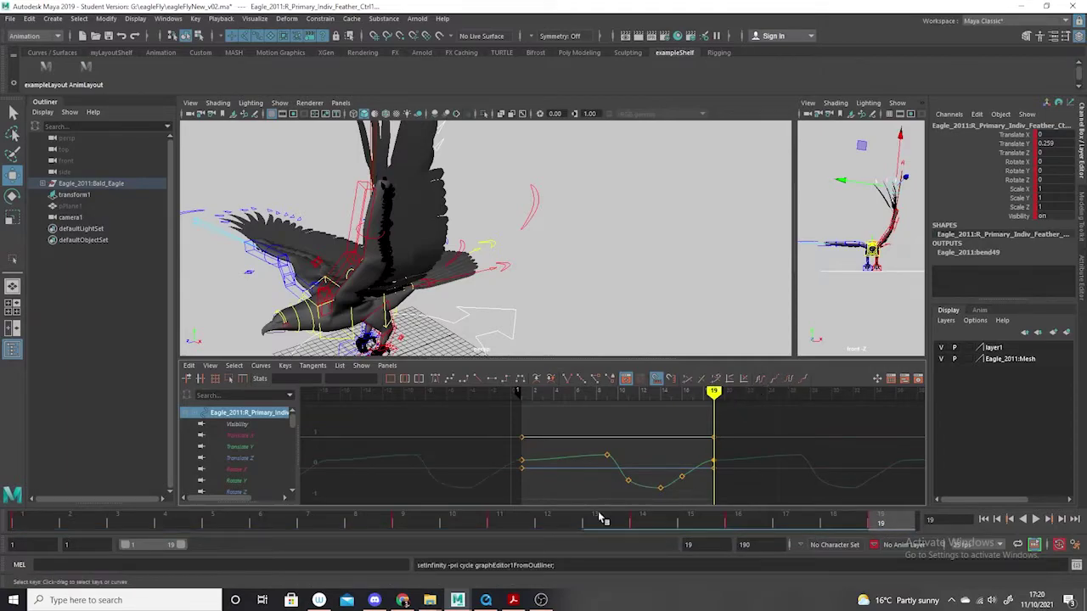
pyautogui.moveTo(518, 469); pyautogui.dragTo(520, 470)
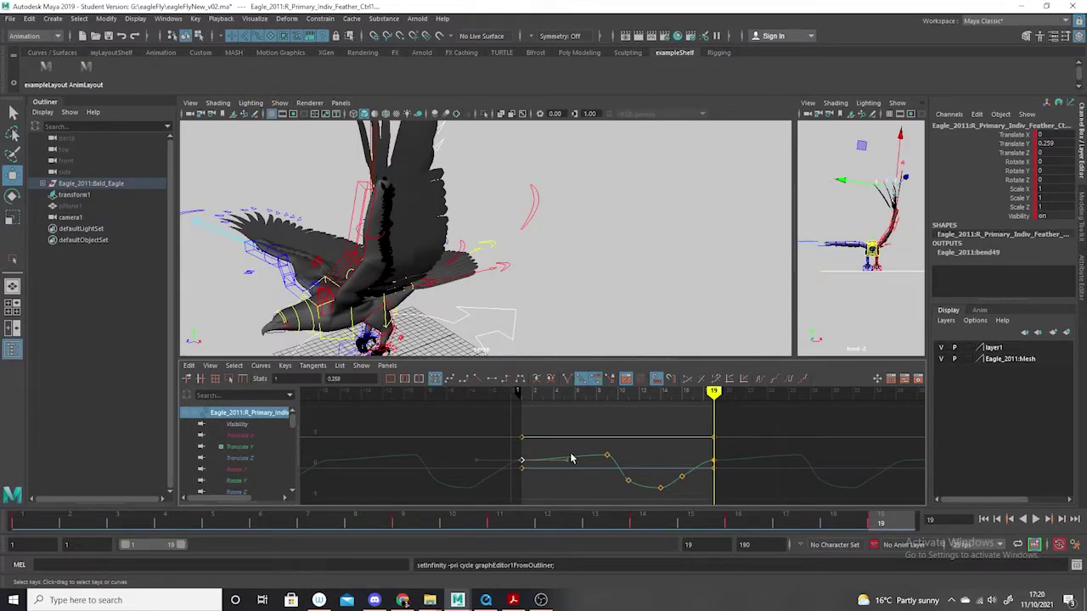
pyautogui.click(558, 485)
# Scrub through the early frames and play back the wing flap, examining the feather bend from several angles.
pyautogui.keyDown('alt'); pyautogui.moveTo(509, 277); pyautogui.dragTo(567, 301); pyautogui.keyUp('alt')
pyautogui.moveTo(68, 520); pyautogui.dragTo(357, 494)
pyautogui.keyDown('alt'); pyautogui.moveTo(510, 246); pyautogui.dragTo(429, 230, button='right'); pyautogui.keyUp('alt')
pyautogui.keyDown('alt'); pyautogui.moveTo(429, 230); pyautogui.dragTo(490, 259); pyautogui.keyUp('alt')
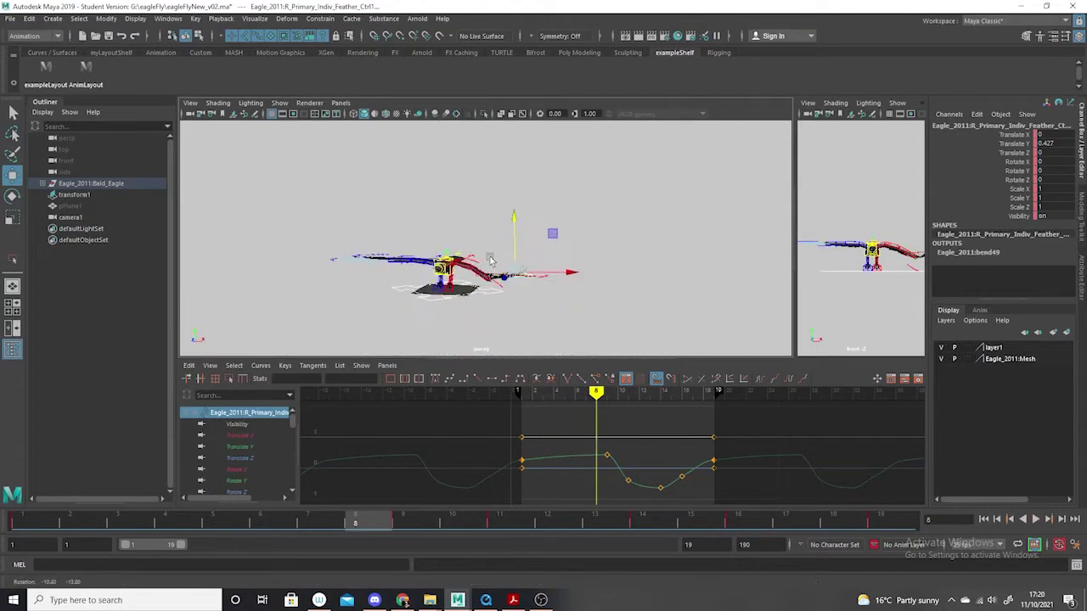
pyautogui.click(1035, 519)
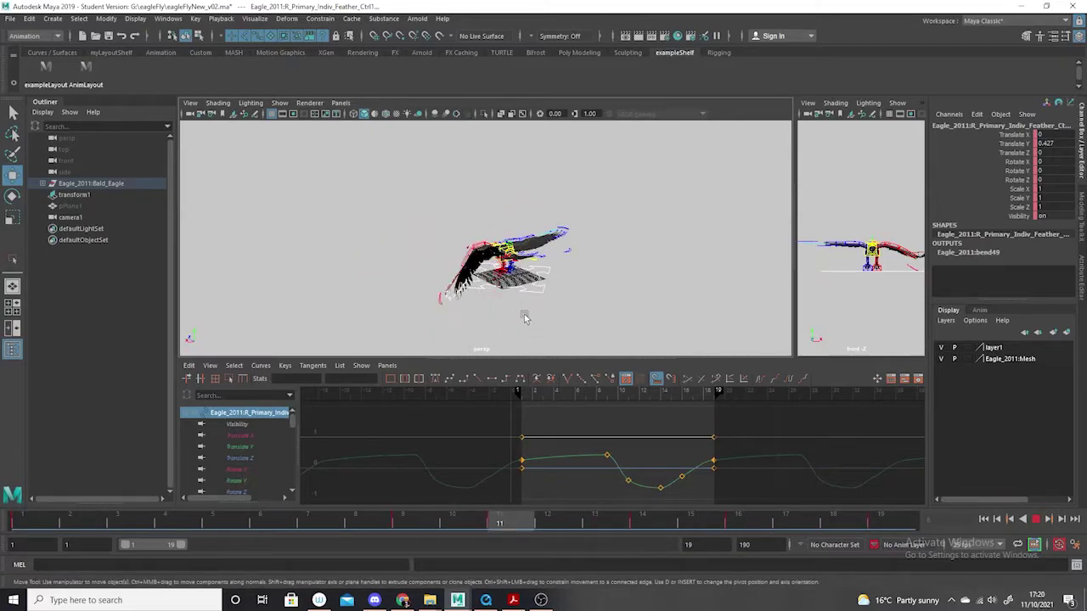
pyautogui.keyDown('alt'); pyautogui.moveTo(497, 318); pyautogui.dragTo(450, 323); pyautogui.keyUp('alt')
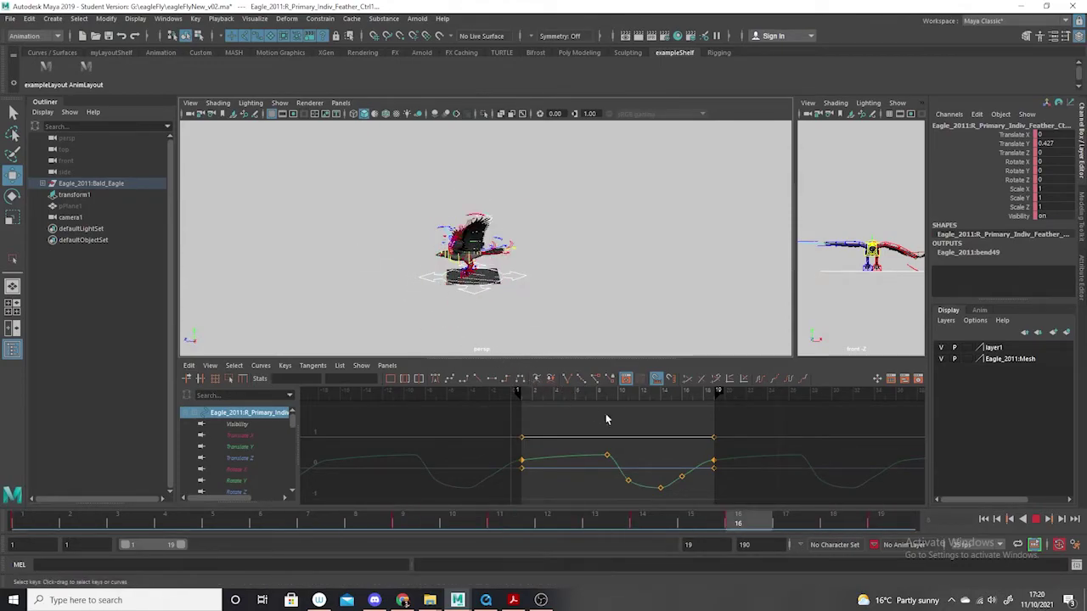
pyautogui.keyDown('alt'); pyautogui.moveTo(563, 293); pyautogui.dragTo(621, 299); pyautogui.keyUp('alt')
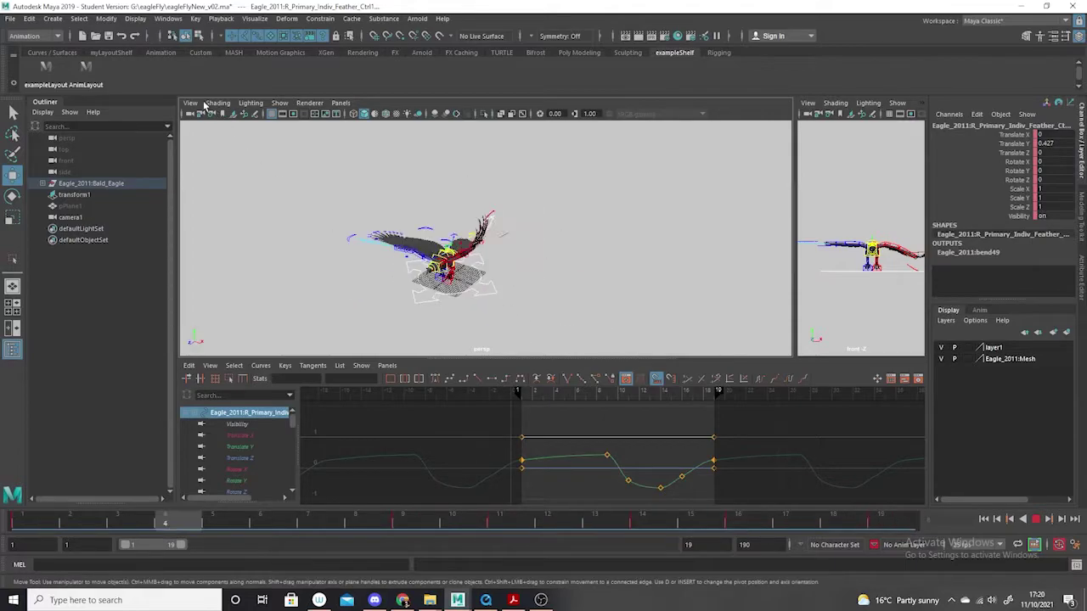
# Review the flap with the rig's control curves hidden in the perspective view, stop playback at frame 13, and show the curves again.
pyautogui.click(279, 103)
pyautogui.click(293, 174)
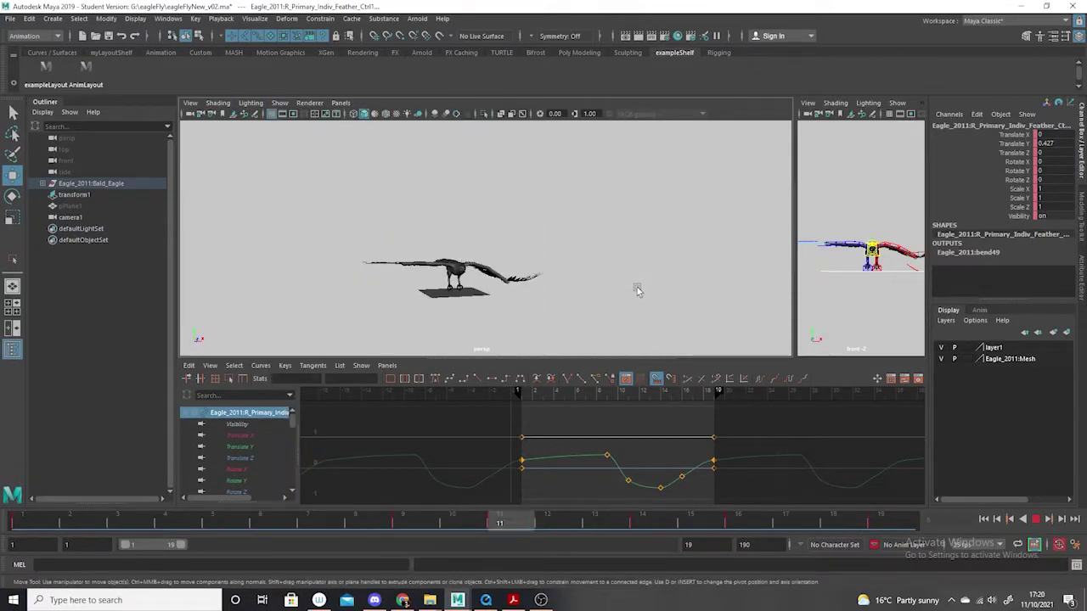
pyautogui.click(1047, 520)
pyautogui.keyDown('alt'); pyautogui.moveTo(559, 315); pyautogui.dragTo(510, 318); pyautogui.keyUp('alt')
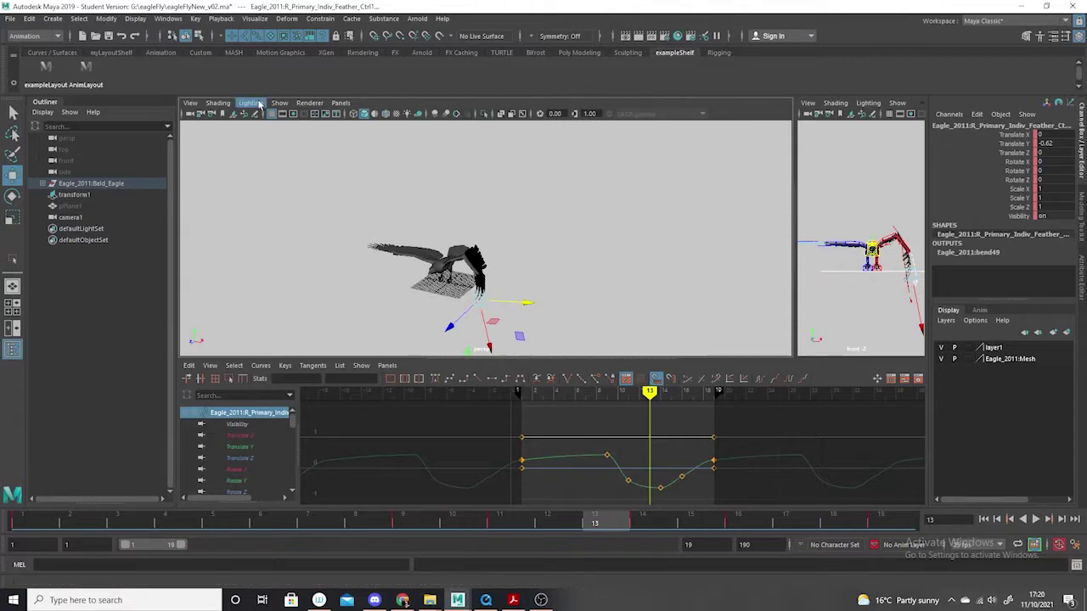
pyautogui.click(287, 108)
pyautogui.click(340, 184)
pyautogui.keyDown('alt'); pyautogui.moveTo(514, 299); pyautogui.dragTo(544, 326); pyautogui.keyUp('alt')
pyautogui.keyDown('alt'); pyautogui.moveTo(577, 280); pyautogui.dragTo(563, 315); pyautogui.keyUp('alt')
pyautogui.scroll(3, 563, 315)
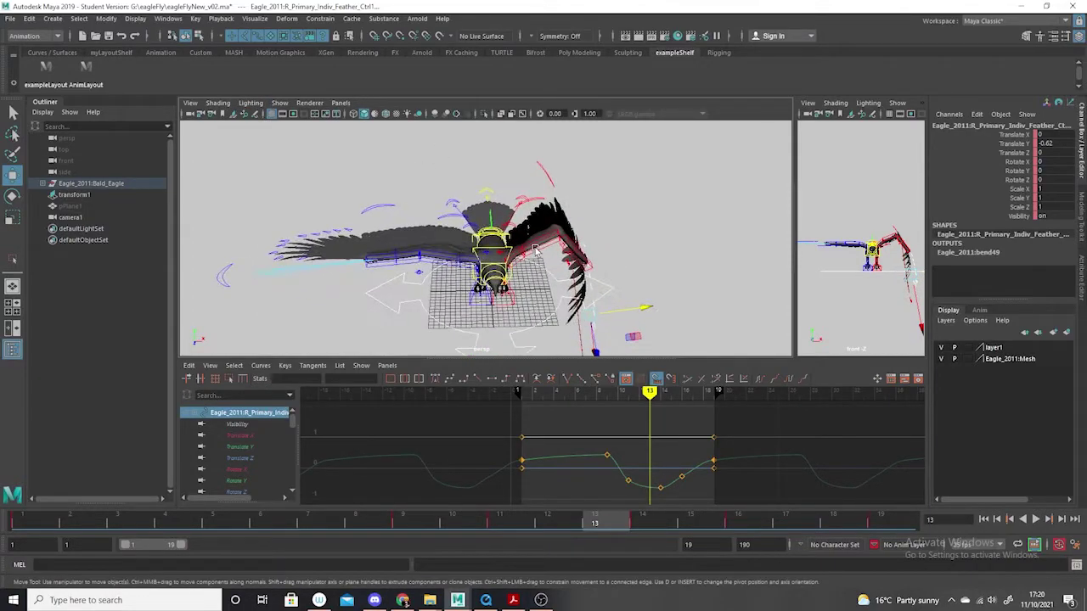
# Switch to the Select tool and save the scene.
pyautogui.click(11, 110)
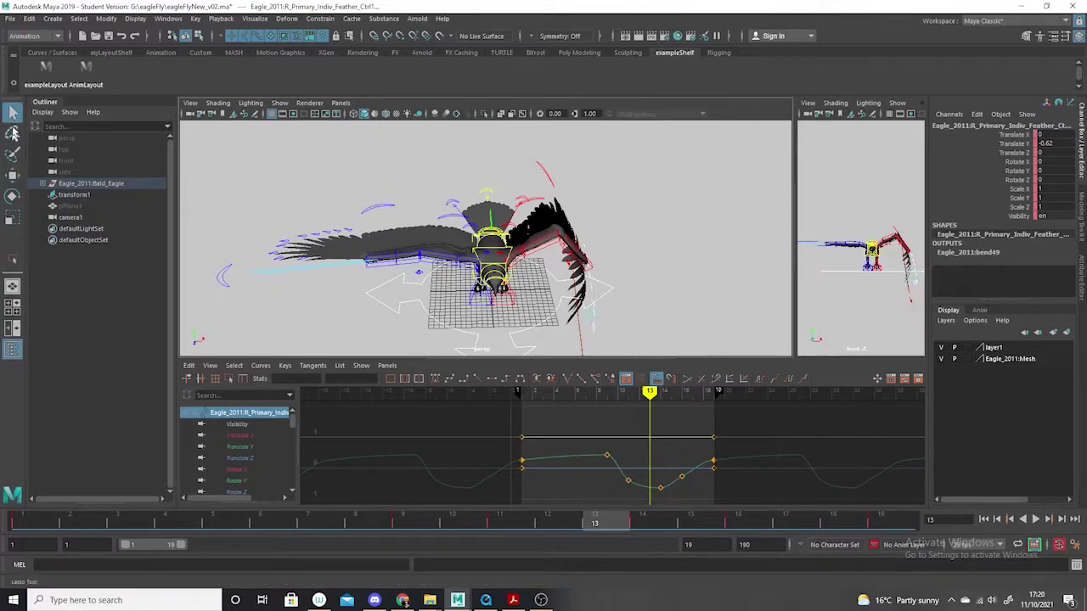
pyautogui.click(10, 18)
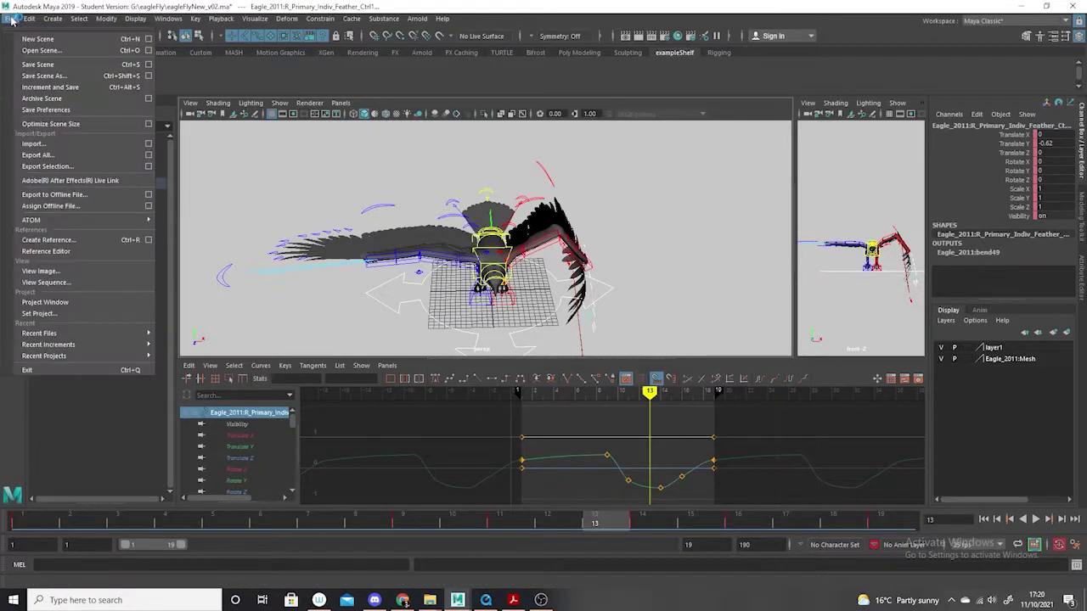
pyautogui.click(48, 68)
pyautogui.click(516, 308)
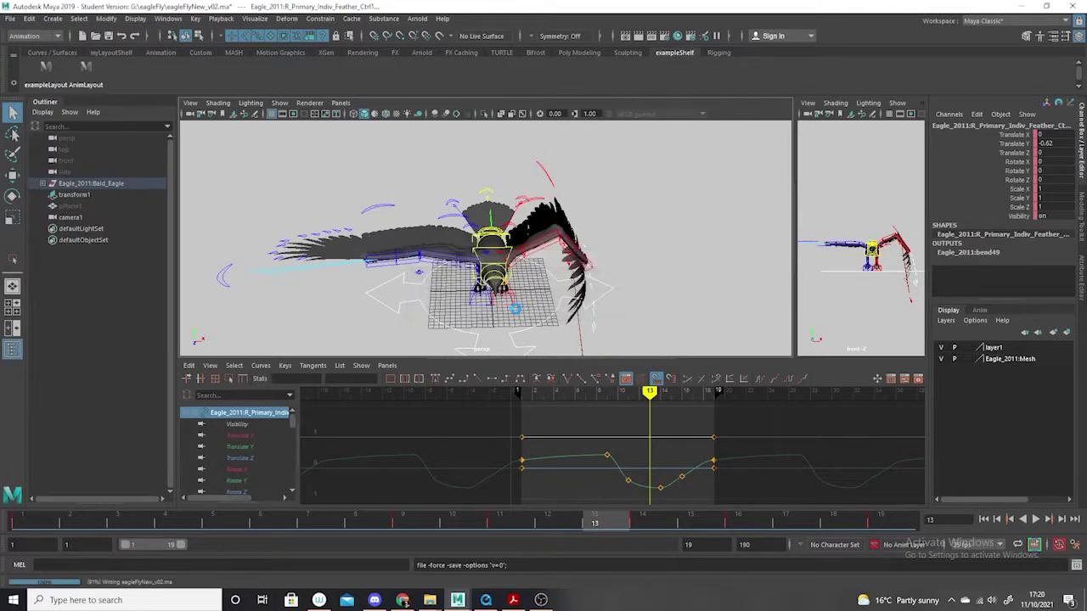
# Copy the keys from frames 1 to 19 of the right wing's shoulder, elbow and wrist controls.
pyautogui.click(515, 263)
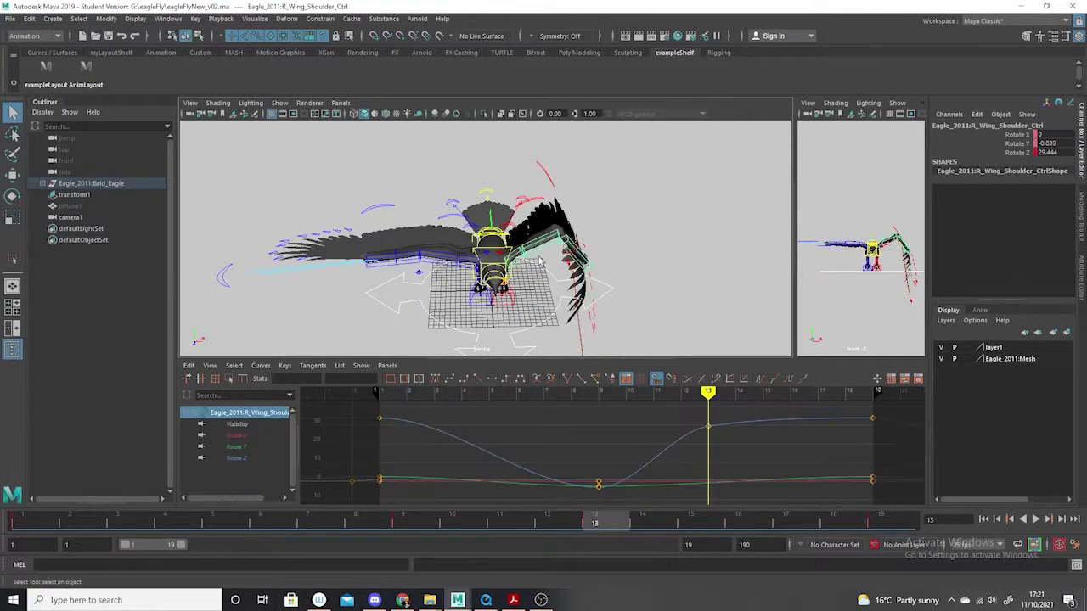
pyautogui.keyDown('shift'); pyautogui.click(542, 256); pyautogui.keyUp('shift')
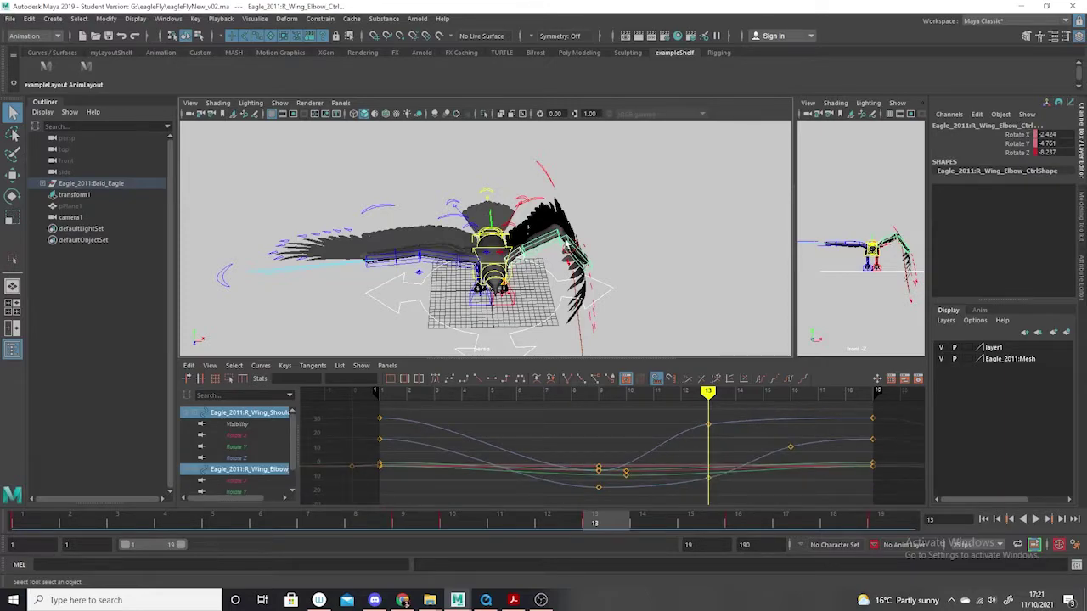
pyautogui.keyDown('shift'); pyautogui.click(569, 246); pyautogui.keyUp('shift')
pyautogui.keyDown('alt'); pyautogui.moveTo(595, 297); pyautogui.dragTo(587, 273); pyautogui.keyUp('alt')
pyautogui.keyDown('alt'); pyautogui.moveTo(609, 478); pyautogui.dragTo(600, 439, button='right'); pyautogui.keyUp('alt')
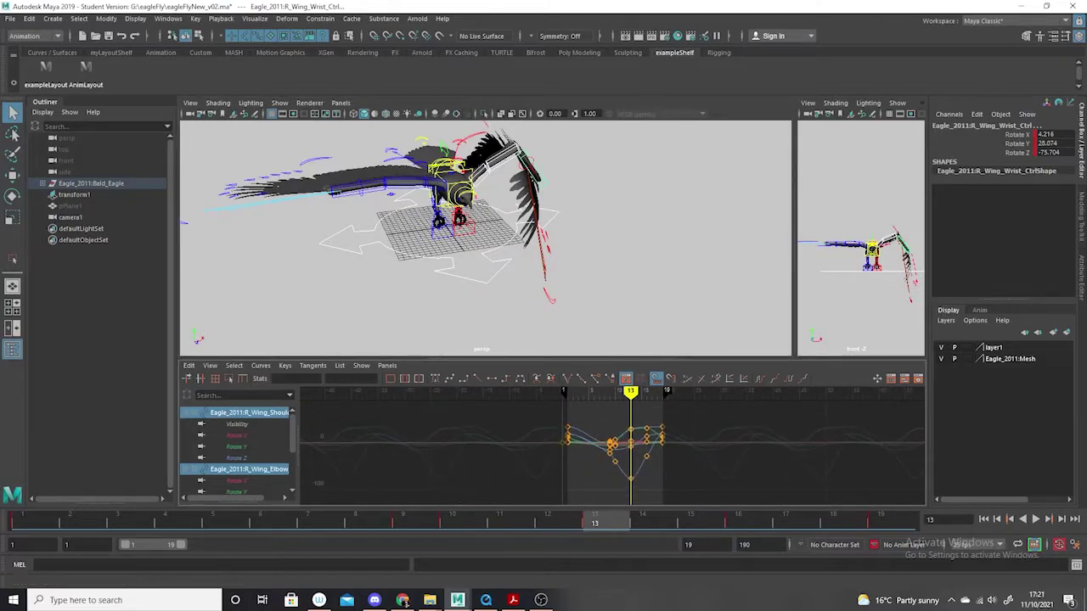
pyautogui.keyDown('shift'); pyautogui.moveTo(32, 524); pyautogui.dragTo(893, 527); pyautogui.keyUp('shift')
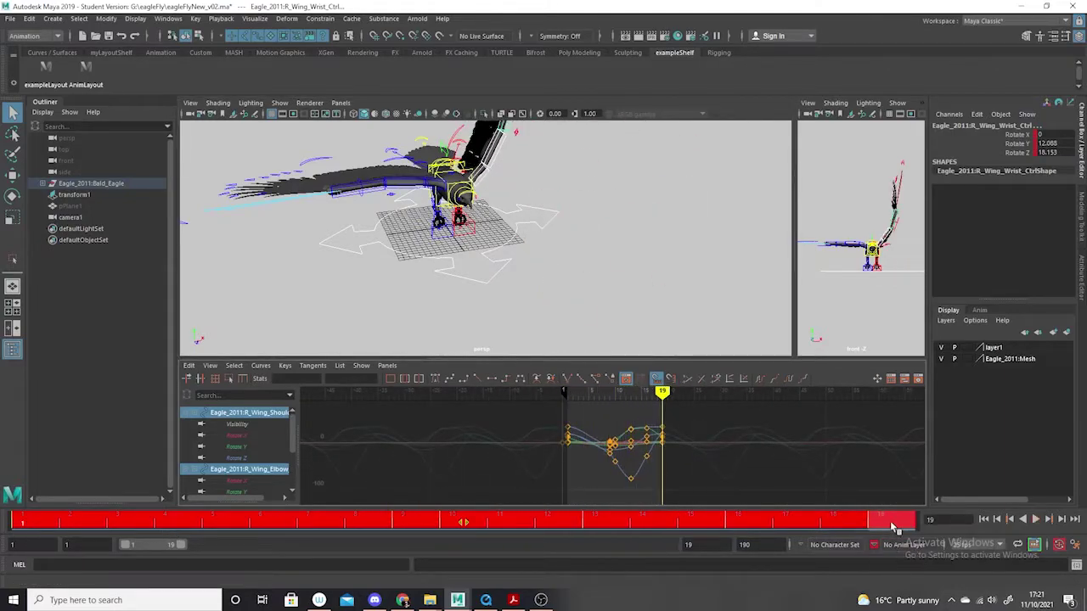
pyautogui.rightClick(890, 526)
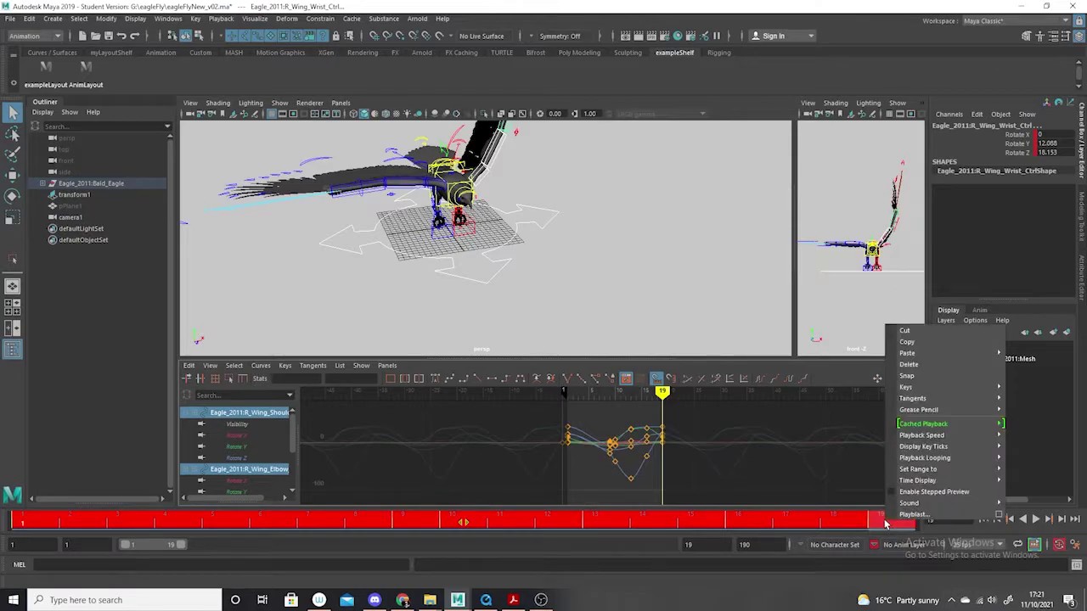
pyautogui.click(931, 344)
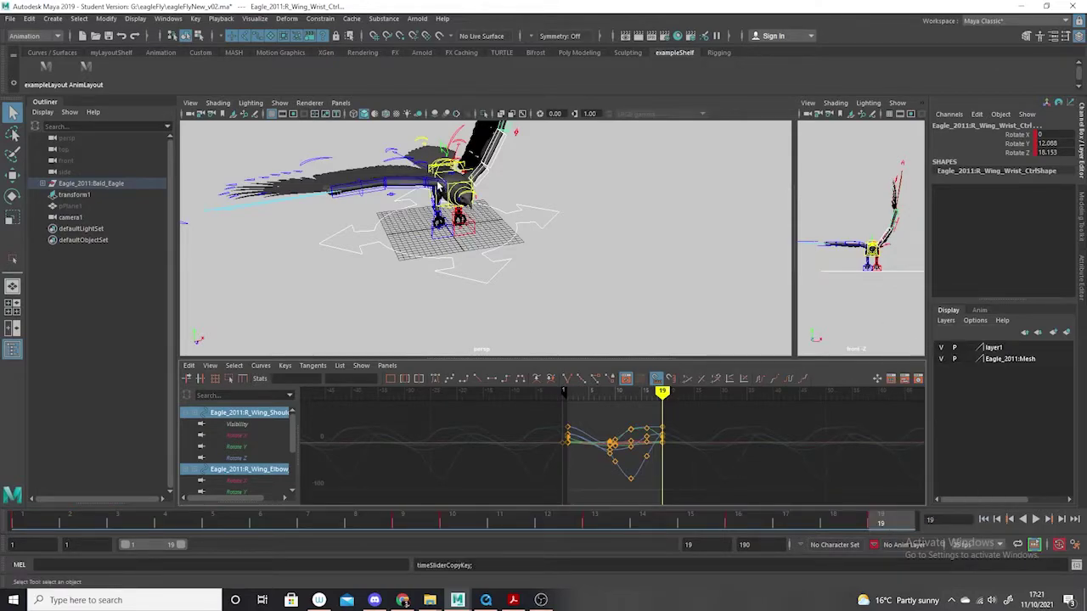
# Paste the copied keys at frame 1 onto the left wing's shoulder, elbow and wrist controls, selected in that order.
pyautogui.click(419, 195)
pyautogui.keyDown('shift'); pyautogui.click(406, 185); pyautogui.keyUp('shift')
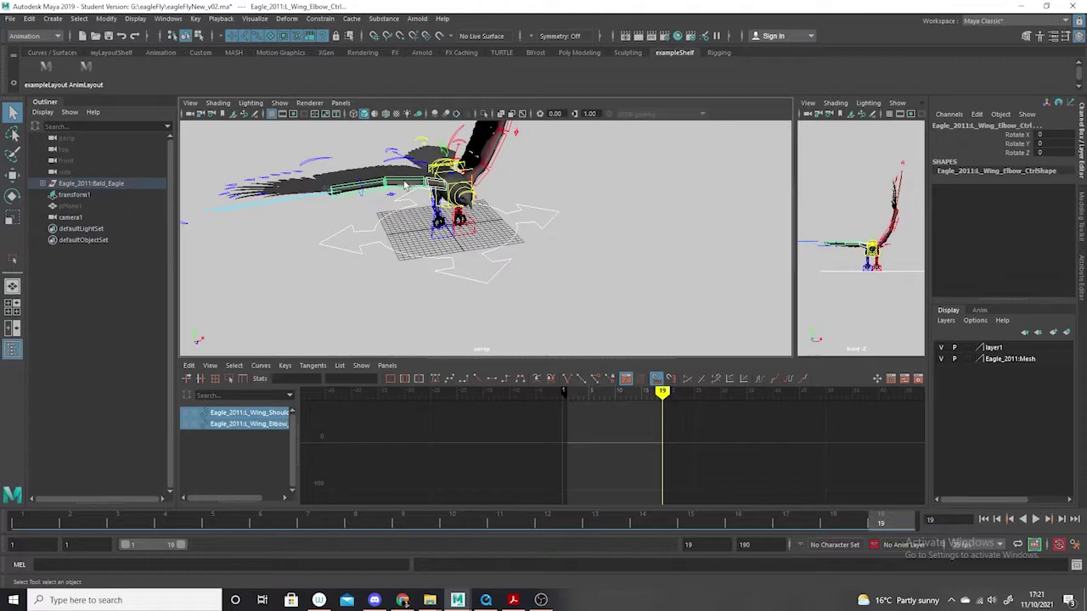
pyautogui.keyDown('shift'); pyautogui.click(371, 185); pyautogui.keyUp('shift')
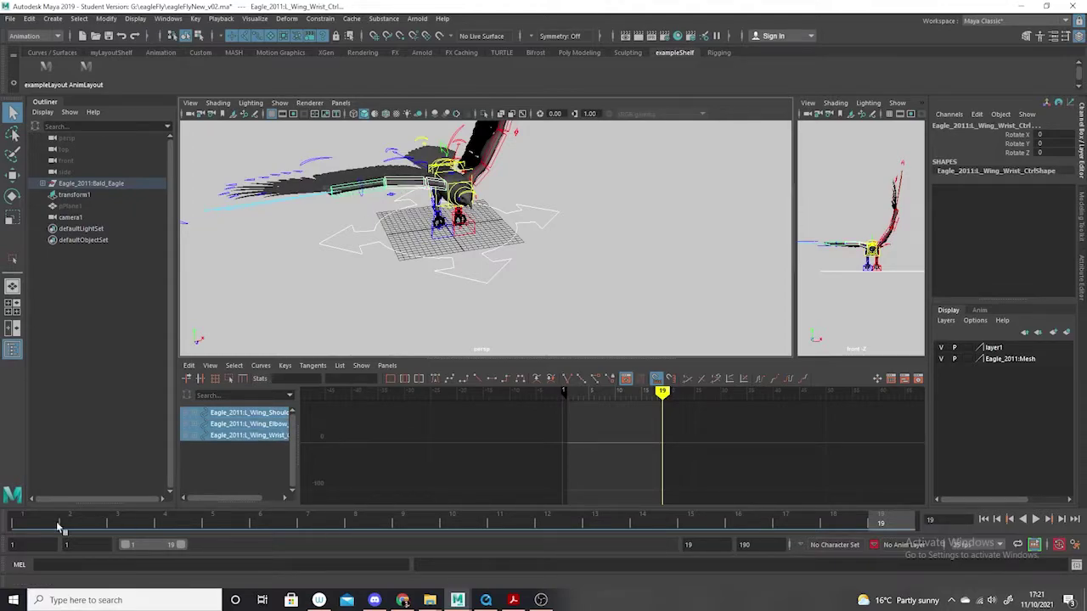
pyautogui.click(18, 529)
pyautogui.rightClick(22, 524)
pyautogui.moveTo(68, 358)
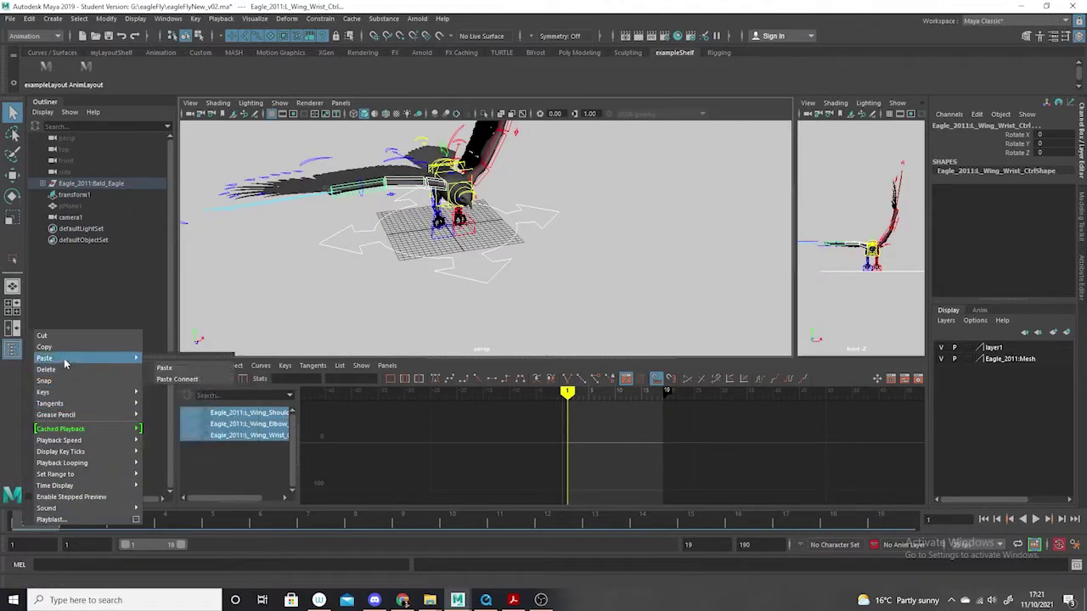
pyautogui.click(164, 368)
# Play back the flap from the front to compare the left wing's motion with the right, and stop playback.
pyautogui.keyDown('alt'); pyautogui.moveTo(595, 263); pyautogui.dragTo(514, 248); pyautogui.keyUp('alt')
pyautogui.hotkey('alt', 'v')
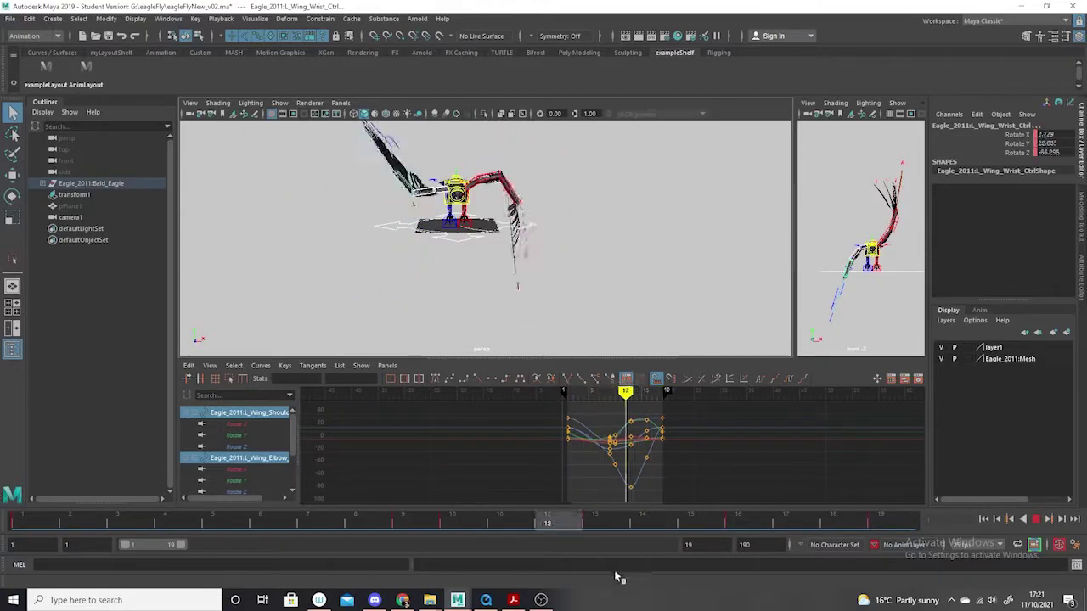
pyautogui.click(1036, 519)
pyautogui.click(1036, 519)
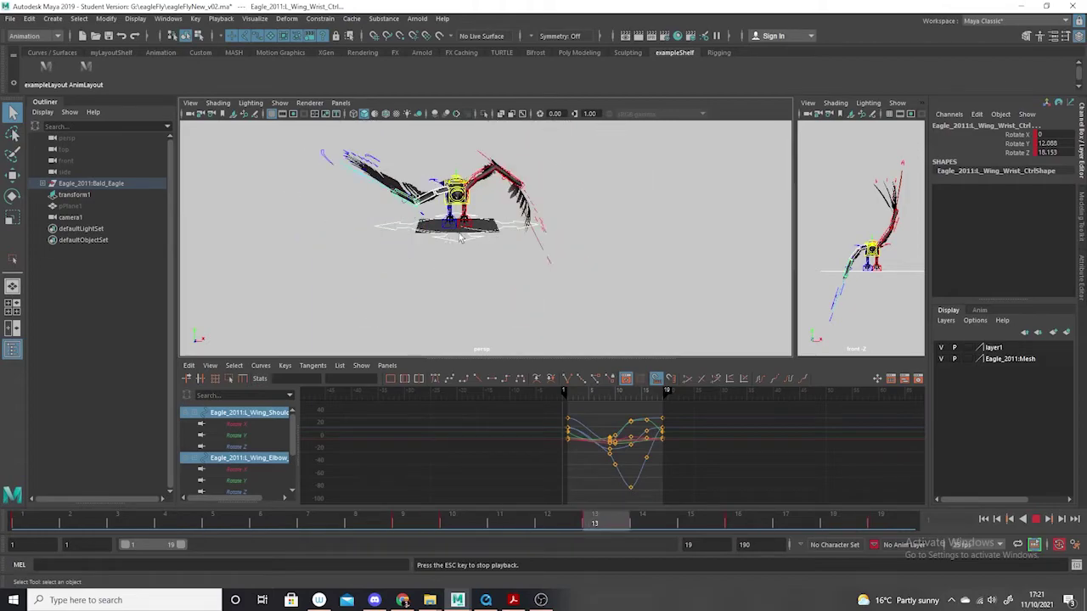
pyautogui.keyDown('alt'); pyautogui.moveTo(465, 269); pyautogui.dragTo(470, 291); pyautogui.keyUp('alt')
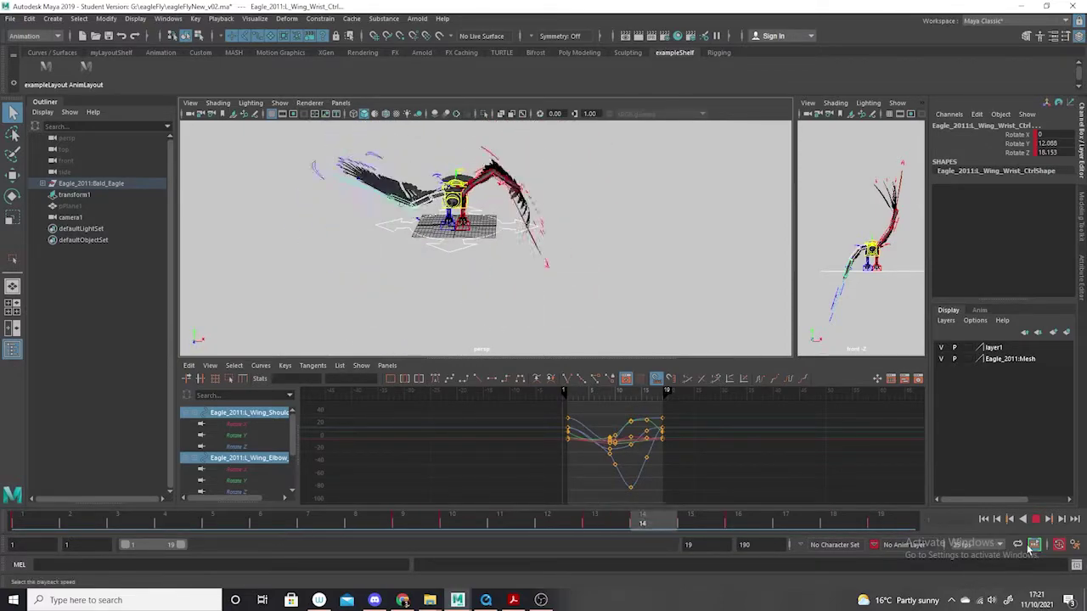
pyautogui.click(1035, 520)
# Inspect the right wing elbow control's rotation at frame 10 with the Rotate tool and clear the selection.
pyautogui.keyDown('alt'); pyautogui.moveTo(491, 247); pyautogui.dragTo(502, 306, button='middle'); pyautogui.keyUp('alt')
pyautogui.keyDown('alt'); pyautogui.moveTo(503, 306); pyautogui.dragTo(467, 274); pyautogui.keyUp('alt')
pyautogui.scroll(4, 467, 274)
pyautogui.click(483, 251)
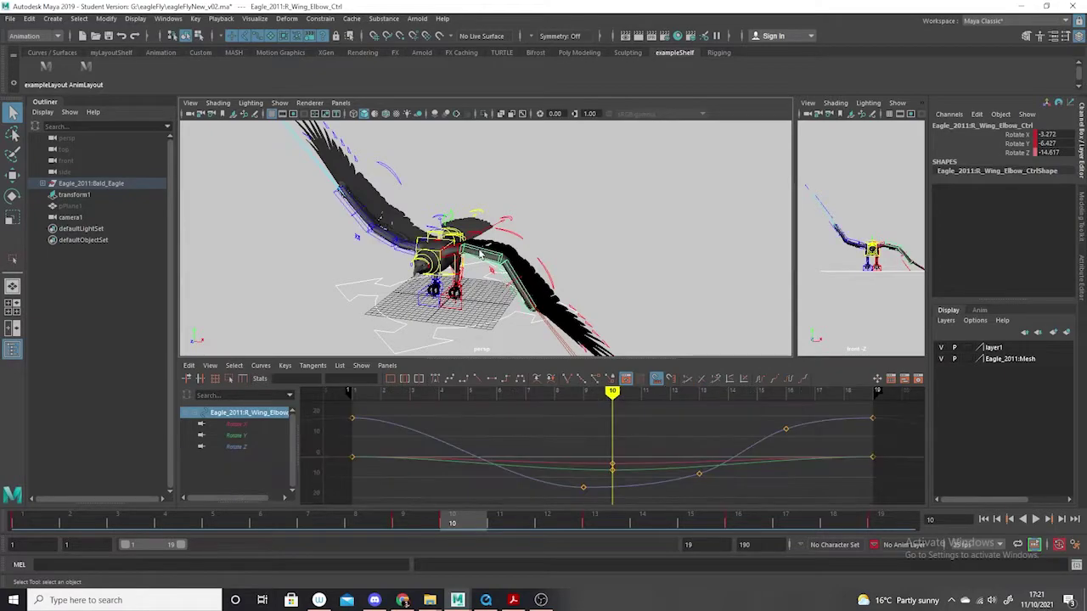
pyautogui.click(13, 195)
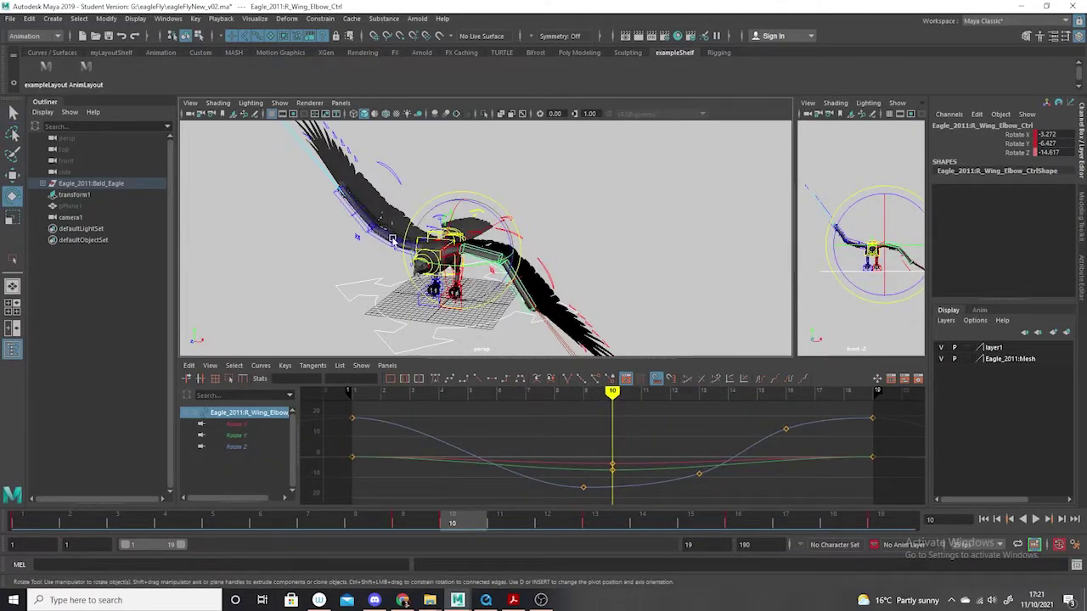
pyautogui.keyDown('alt'); pyautogui.moveTo(629, 303); pyautogui.dragTo(643, 274); pyautogui.keyUp('alt')
pyautogui.click(643, 274)
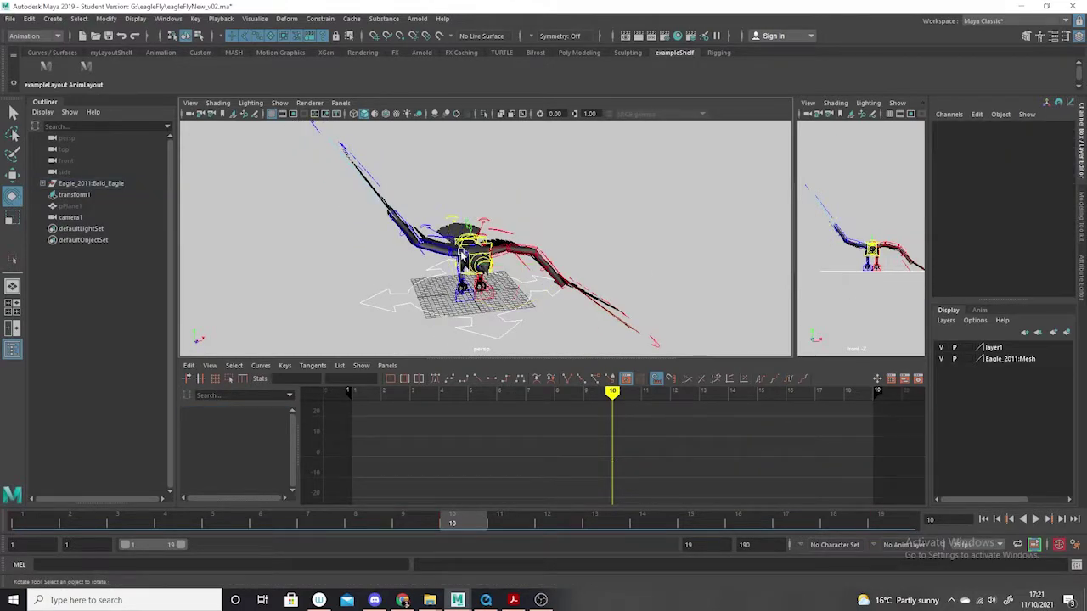
# Invert the sign of all Rotate Z keys on the left wing's shoulder, elbow and wrist controls.
pyautogui.click(462, 255)
pyautogui.press('q')
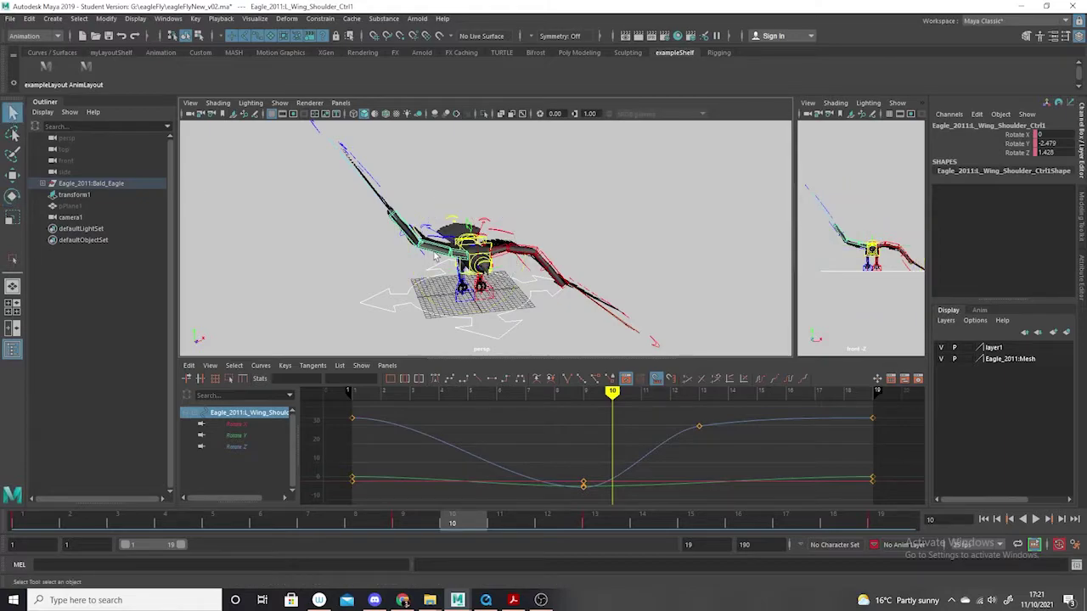
pyautogui.keyDown('shift'); pyautogui.click(414, 252); pyautogui.keyUp('shift')
pyautogui.keyDown('shift'); pyautogui.click(406, 225); pyautogui.keyUp('shift')
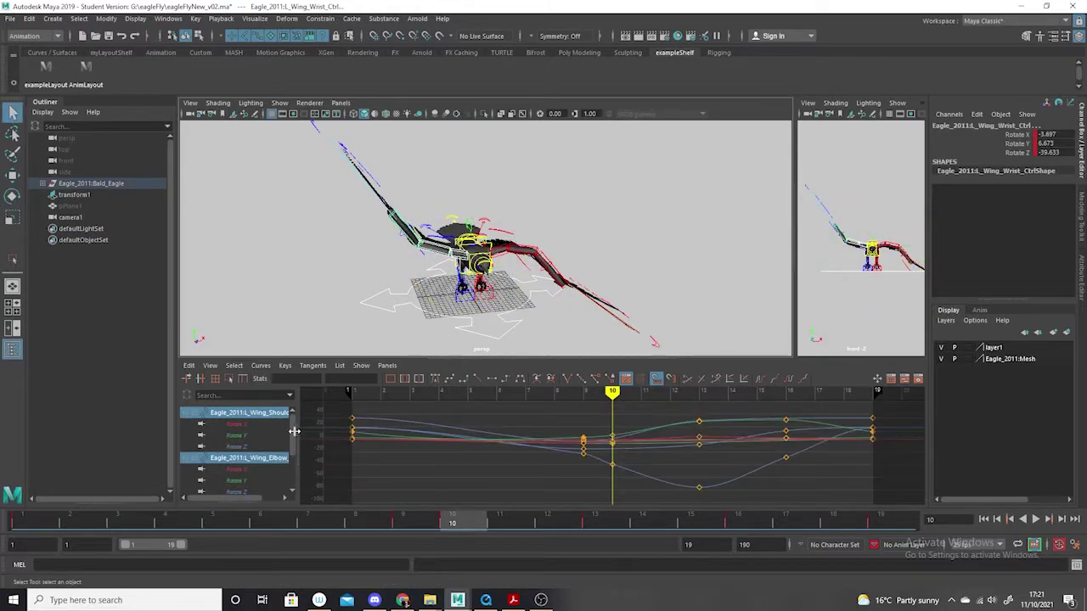
pyautogui.click(243, 448)
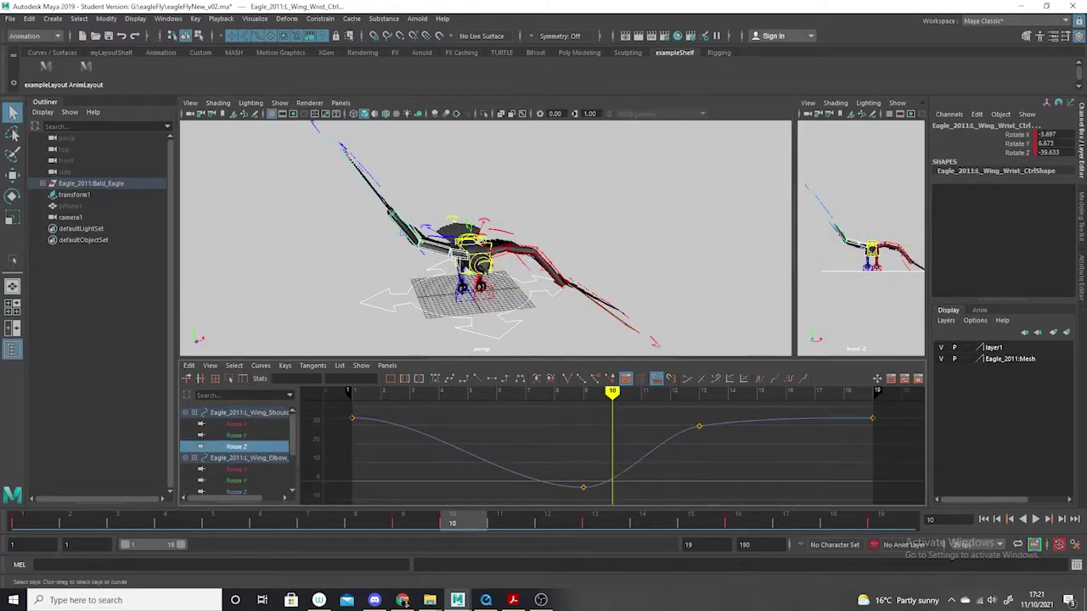
pyautogui.scroll(-1, 293, 443)
pyautogui.keyDown('ctrl'); pyautogui.click(260, 459); pyautogui.keyUp('ctrl')
pyautogui.scroll(-2, 291, 462)
pyautogui.keyDown('ctrl'); pyautogui.click(240, 481); pyautogui.keyUp('ctrl')
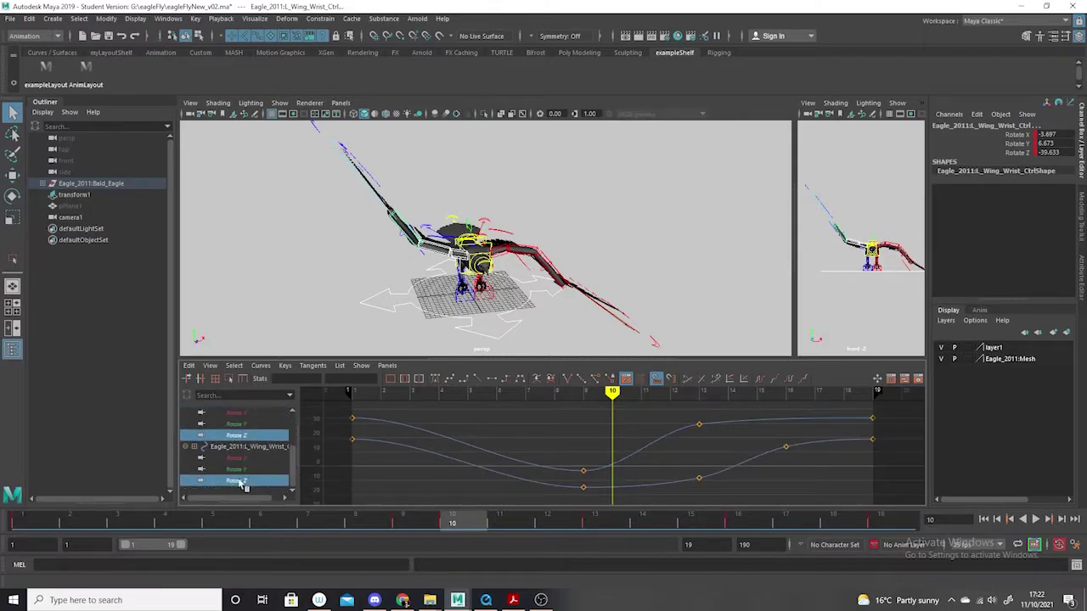
pyautogui.scroll(-4, 643, 461)
pyautogui.moveTo(734, 416); pyautogui.dragTo(505, 522)
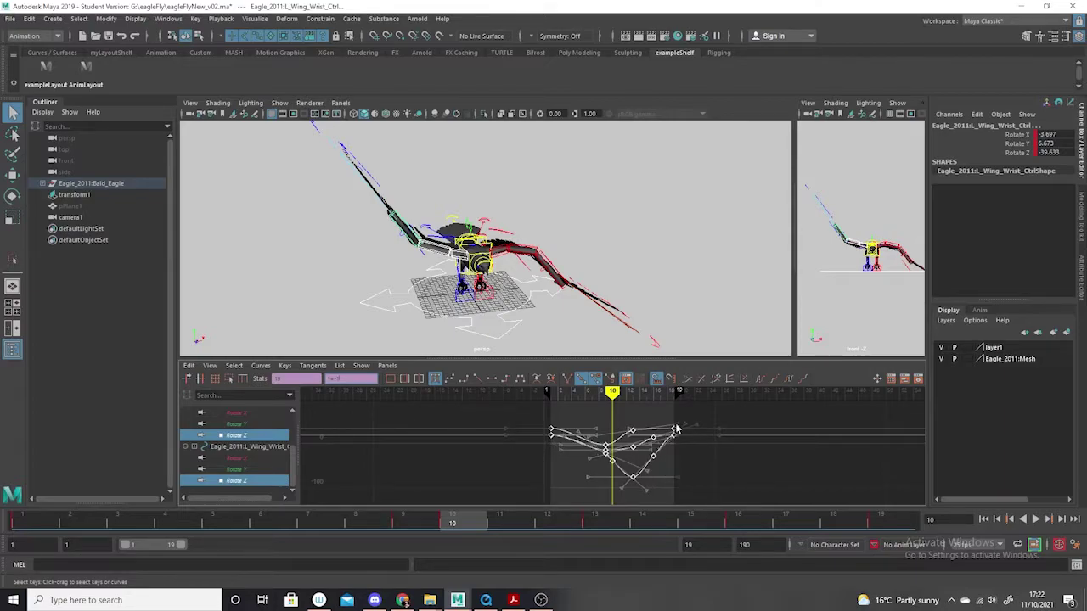
pyautogui.press('Return')
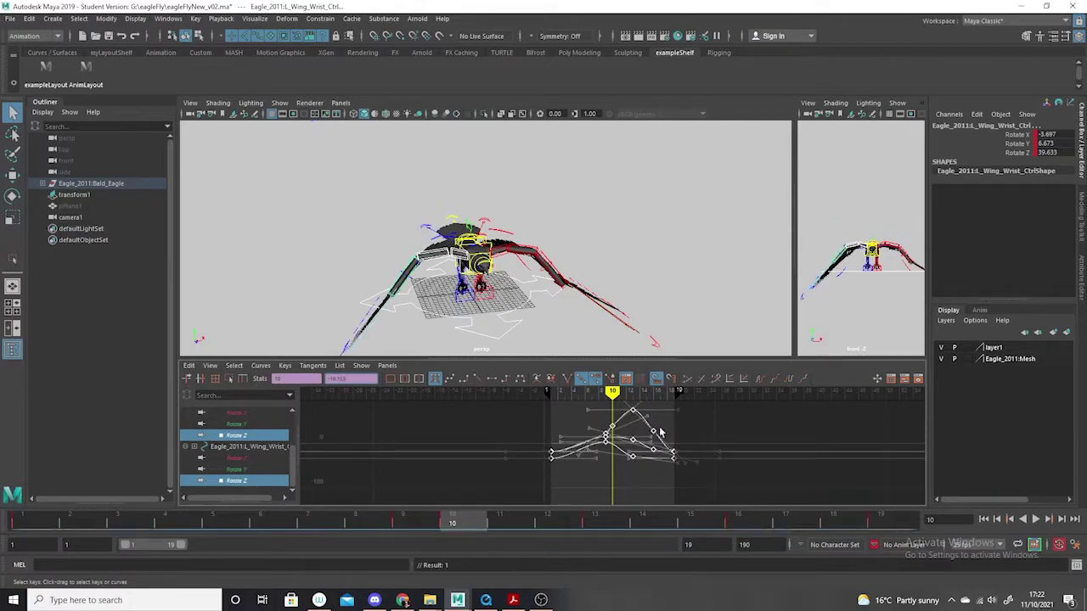
# Play back the flap from above to compare the left wing's motion with the right, and stop playback.
pyautogui.keyDown('alt'); pyautogui.moveTo(596, 253); pyautogui.dragTo(552, 361); pyautogui.keyUp('alt')
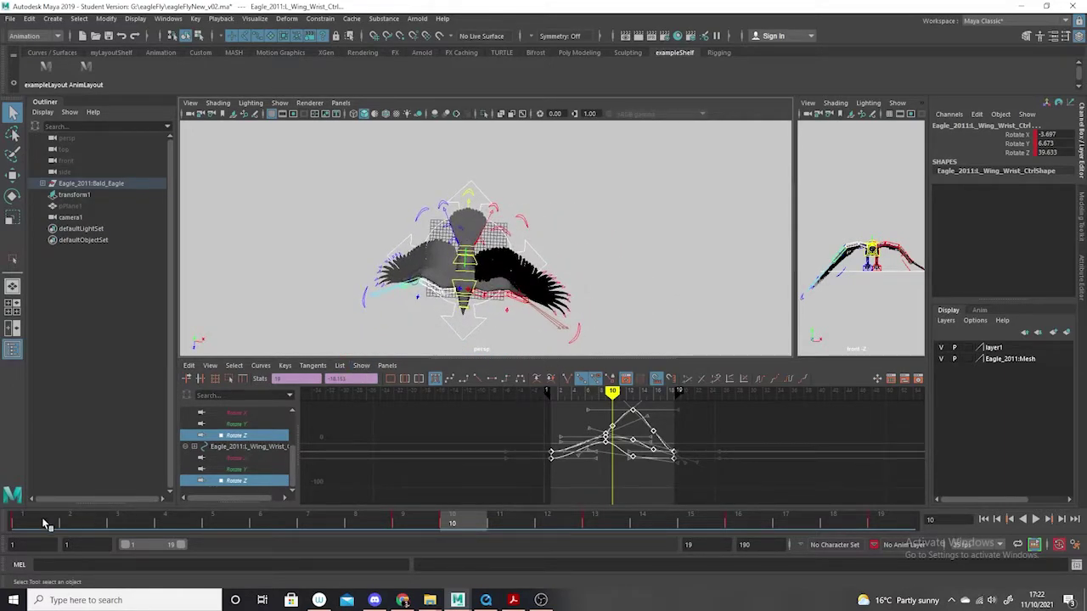
pyautogui.hotkey('alt', 'v')
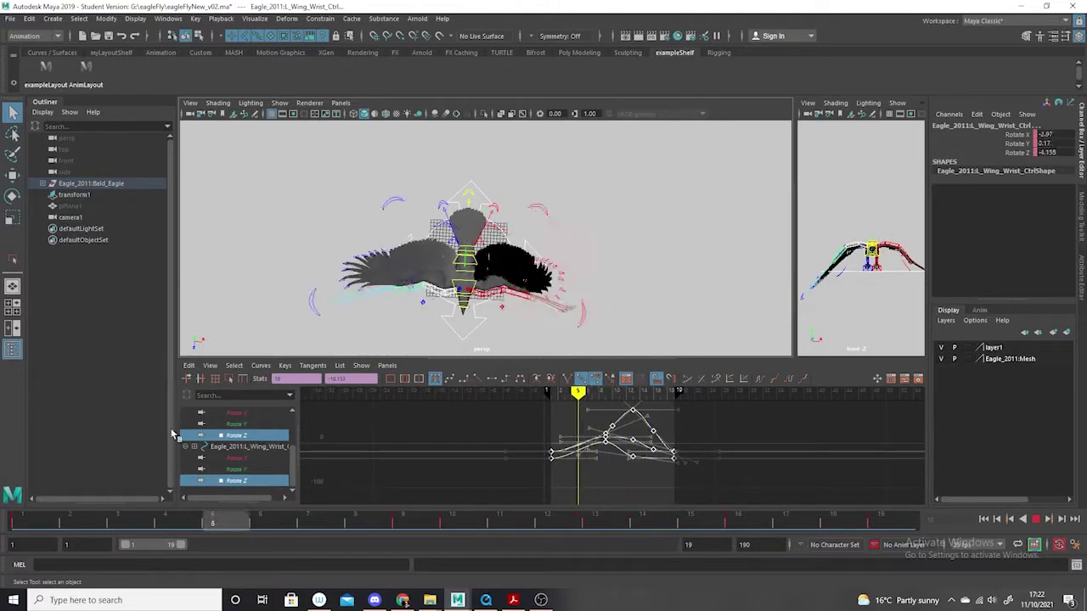
pyautogui.hotkey('alt', 'shift', 'v')
# Set the left wing's Rotate Z curves to cycle both after and before the keyed range.
pyautogui.click(788, 379)
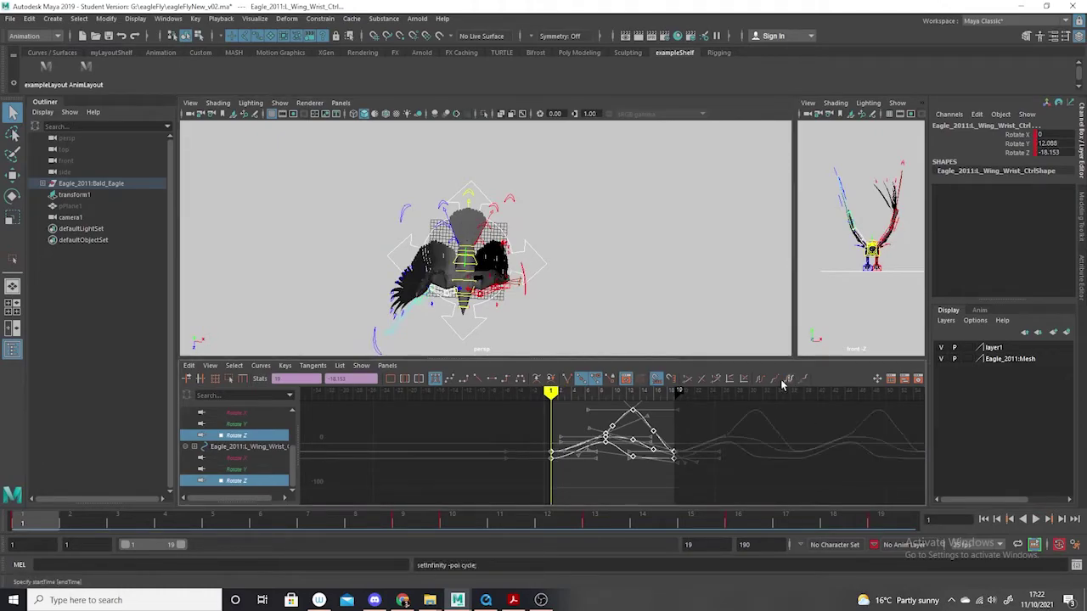
pyautogui.click(760, 379)
pyautogui.keyDown('alt'); pyautogui.moveTo(505, 308); pyautogui.dragTo(496, 285); pyautogui.keyUp('alt')
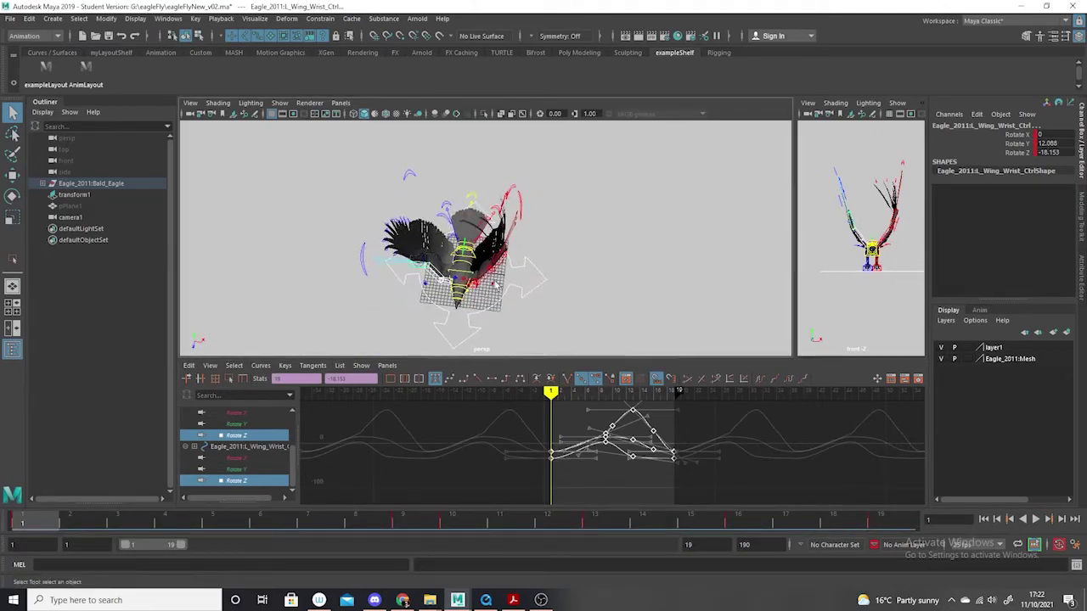
# Set the Rotate Y curves of the left wing's shoulder, elbow and wrist controls to cycle before and after their keys.
pyautogui.click(12, 195)
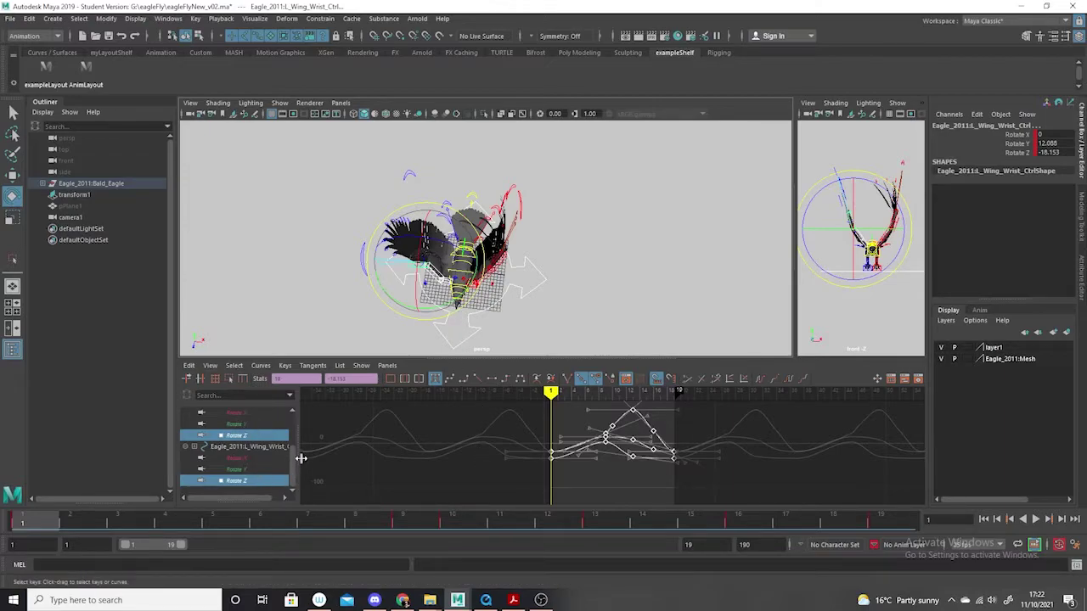
pyautogui.moveTo(294, 468); pyautogui.dragTo(297, 435)
pyautogui.click(244, 436)
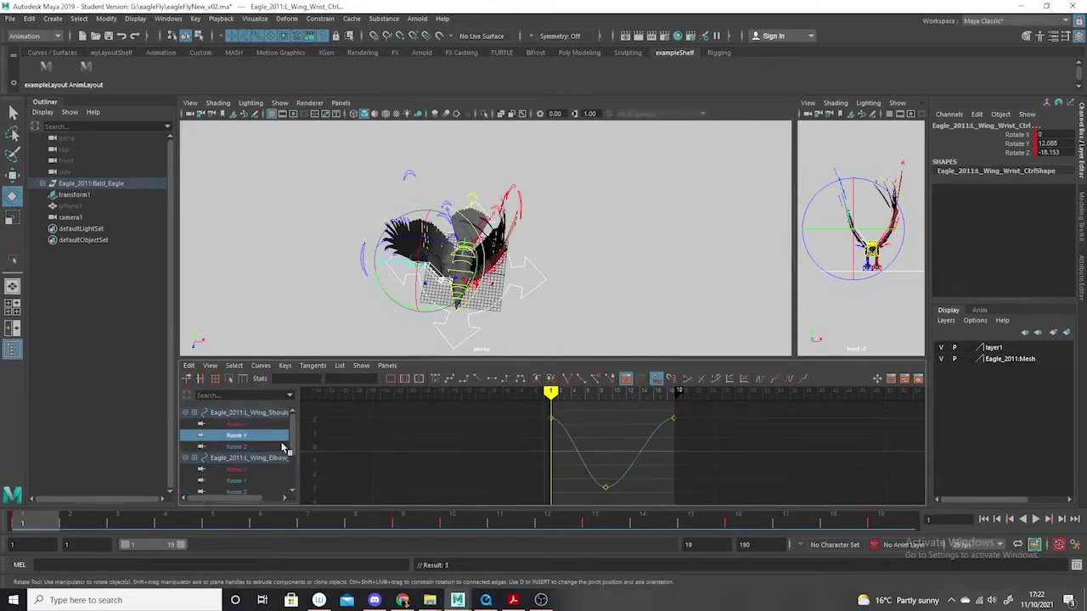
pyautogui.scroll(-1, 295, 437)
pyautogui.keyDown('ctrl'); pyautogui.click(244, 447); pyautogui.keyUp('ctrl')
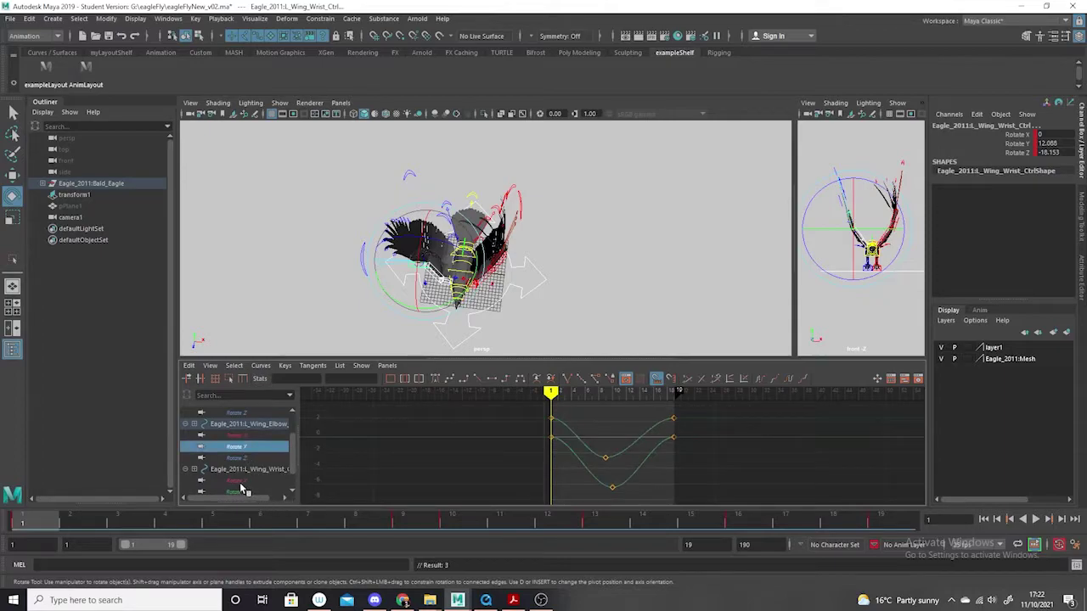
pyautogui.keyDown('ctrl'); pyautogui.click(242, 491); pyautogui.keyUp('ctrl')
pyautogui.press('f')
pyautogui.moveTo(757, 414); pyautogui.dragTo(496, 486)
pyautogui.click(788, 380)
pyautogui.click(760, 380)
pyautogui.scroll(-2, 732, 470)
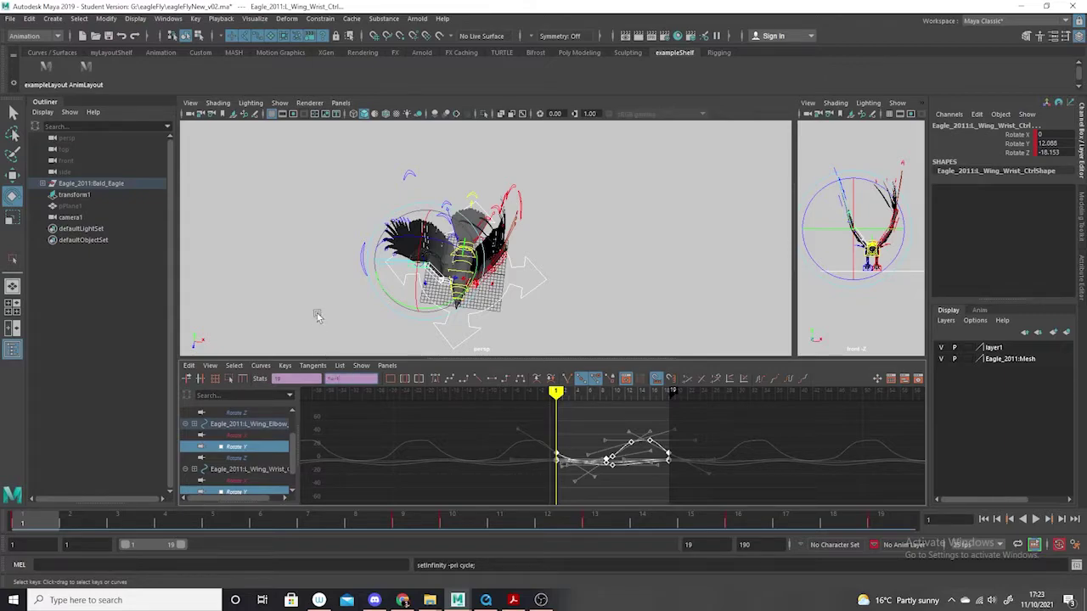
# Invert the sign of the left wing's selected Rotate Y keys and play back the flap to check both wings.
pyautogui.keyDown('alt'); pyautogui.moveTo(570, 263); pyautogui.dragTo(574, 284); pyautogui.keyUp('alt')
pyautogui.press('Return')
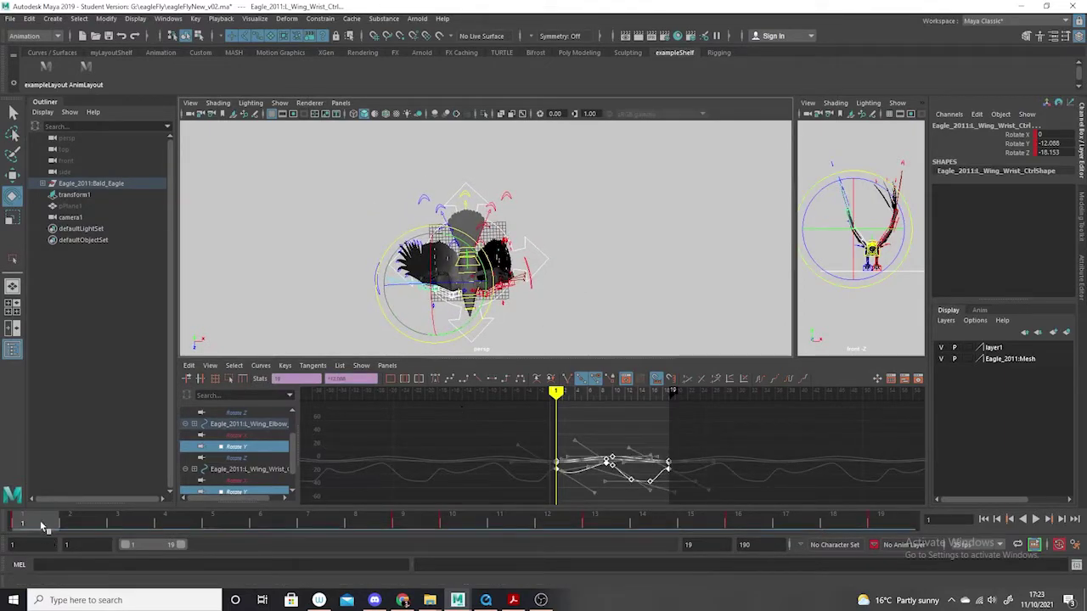
pyautogui.moveTo(39, 527); pyautogui.dragTo(166, 550)
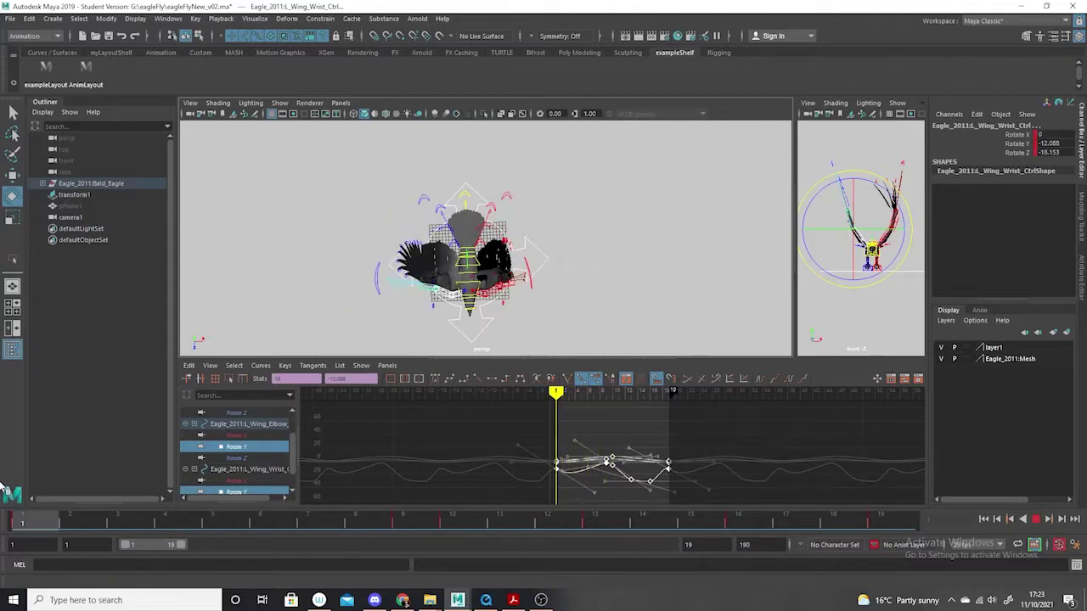
pyautogui.hotkey('alt', 'v')
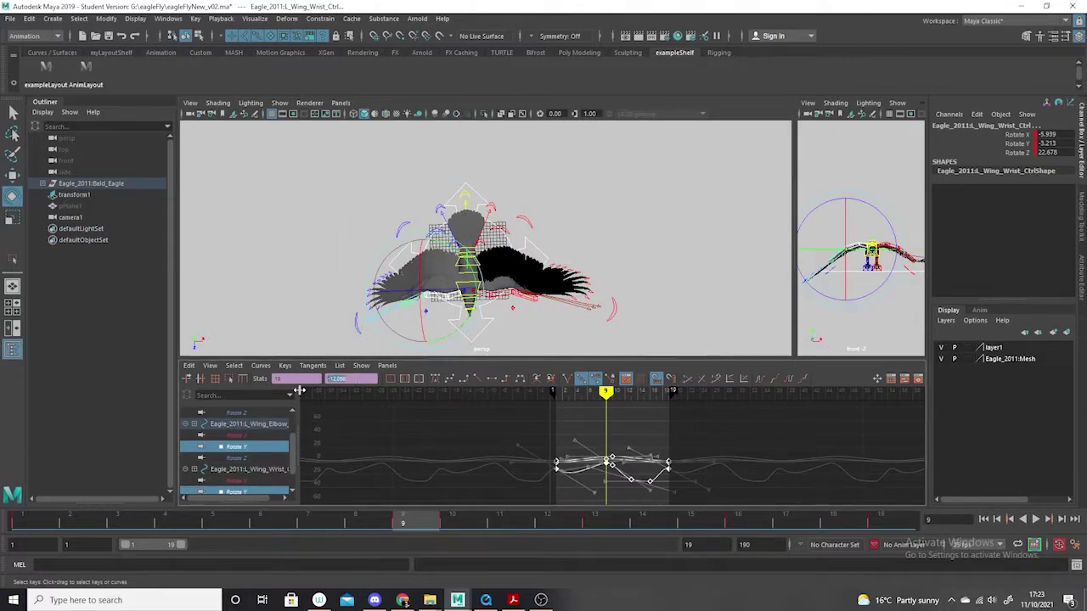
# Try inverting the left wing's Rotate Y keys again, check the pose at frame 7, and undo the inversion.
pyautogui.press('f')
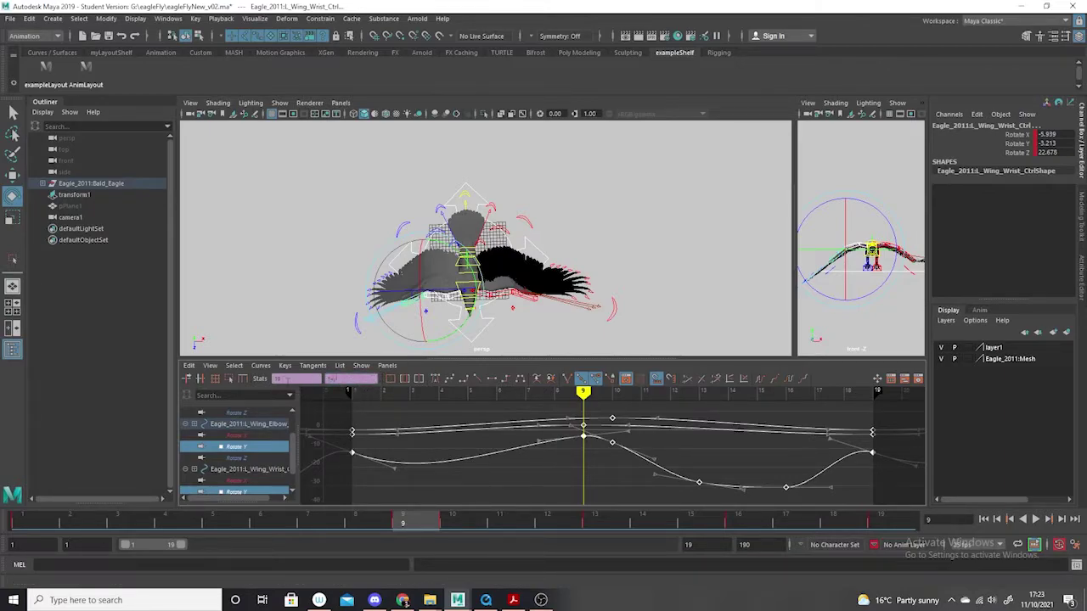
pyautogui.press('Return')
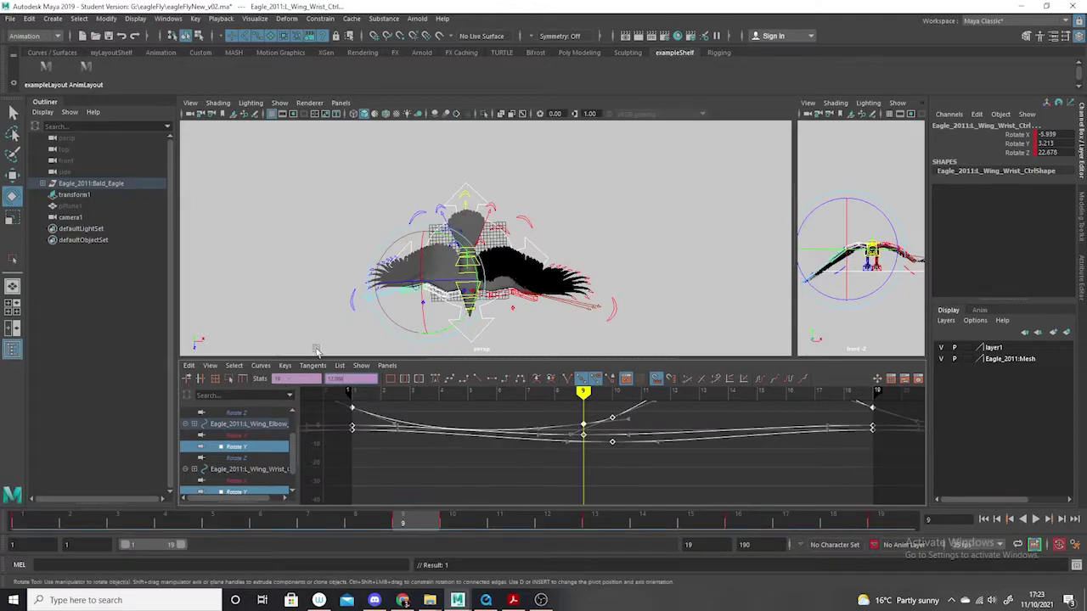
pyautogui.moveTo(618, 339)
pyautogui.keyDown('alt'); pyautogui.mouseDown()
pyautogui.moveTo(594, 332)
pyautogui.moveTo(626, 371)
pyautogui.moveTo(560, 320)
pyautogui.moveTo(586, 289)
pyautogui.moveTo(606, 322)
pyautogui.moveTo(624, 321)
pyautogui.mouseUp(); pyautogui.keyUp('alt')
pyautogui.moveTo(401, 529); pyautogui.dragTo(320, 526)
pyautogui.keyDown('alt'); pyautogui.moveTo(506, 332); pyautogui.dragTo(576, 302); pyautogui.keyUp('alt')
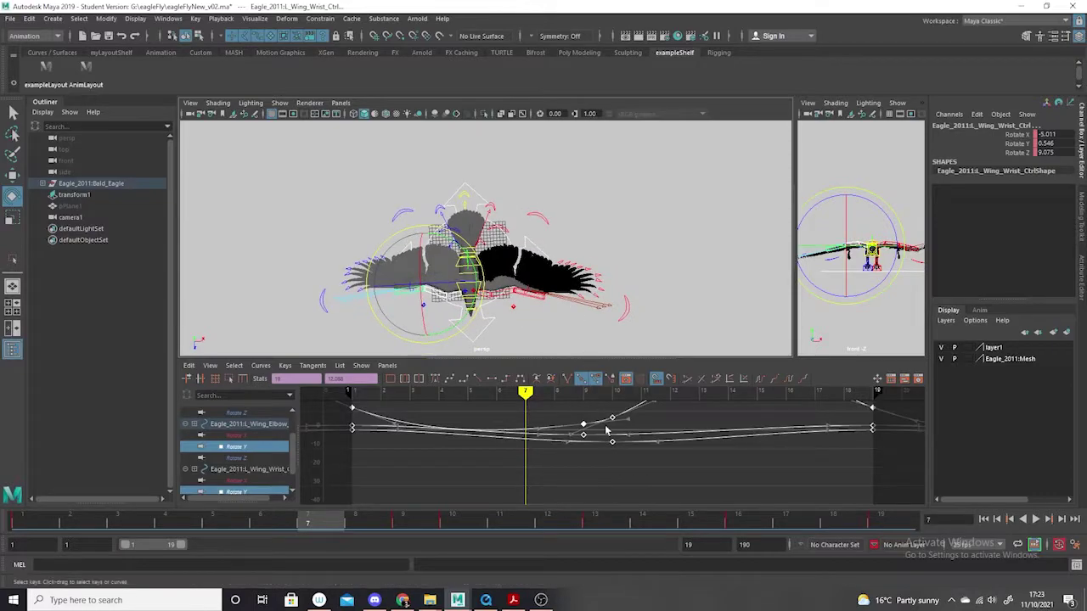
pyautogui.hotkey('ctrl', 'z')
pyautogui.hotkey('ctrl', 'z')
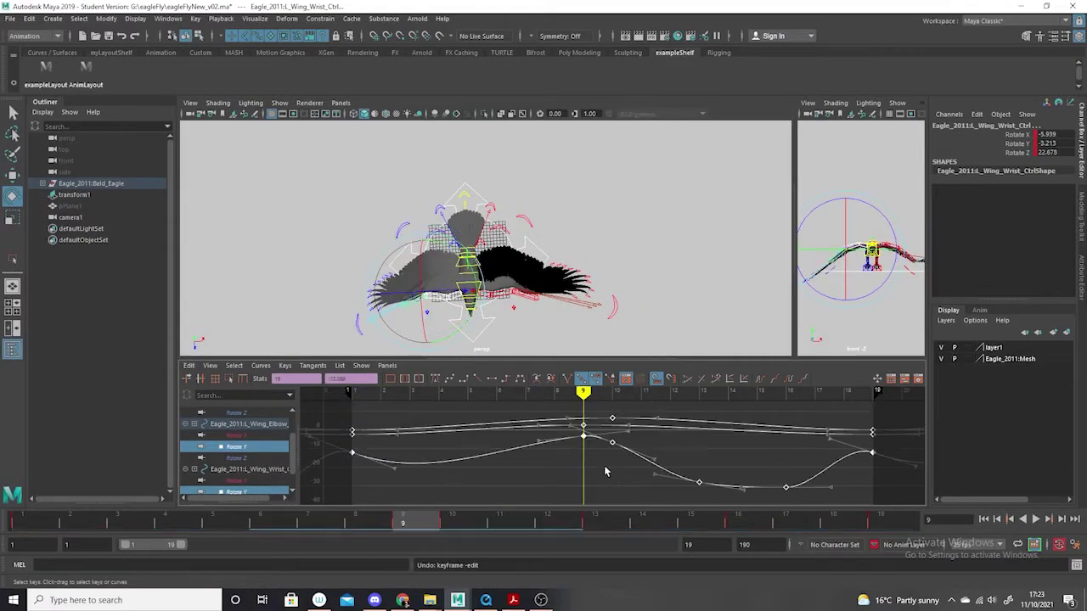
# Examine the wing pose at frame 4 and compare the animation on the right and left primary feather controls.
pyautogui.moveTo(94, 534); pyautogui.dragTo(164, 518)
pyautogui.keyDown('alt'); pyautogui.moveTo(569, 293); pyautogui.dragTo(606, 323); pyautogui.keyUp('alt')
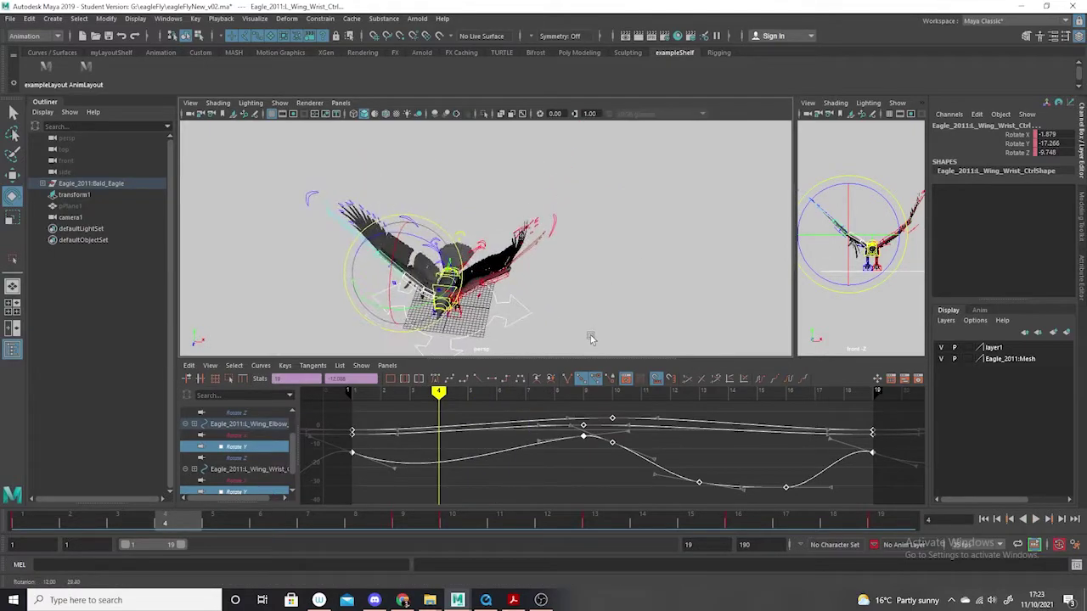
pyautogui.click(556, 233)
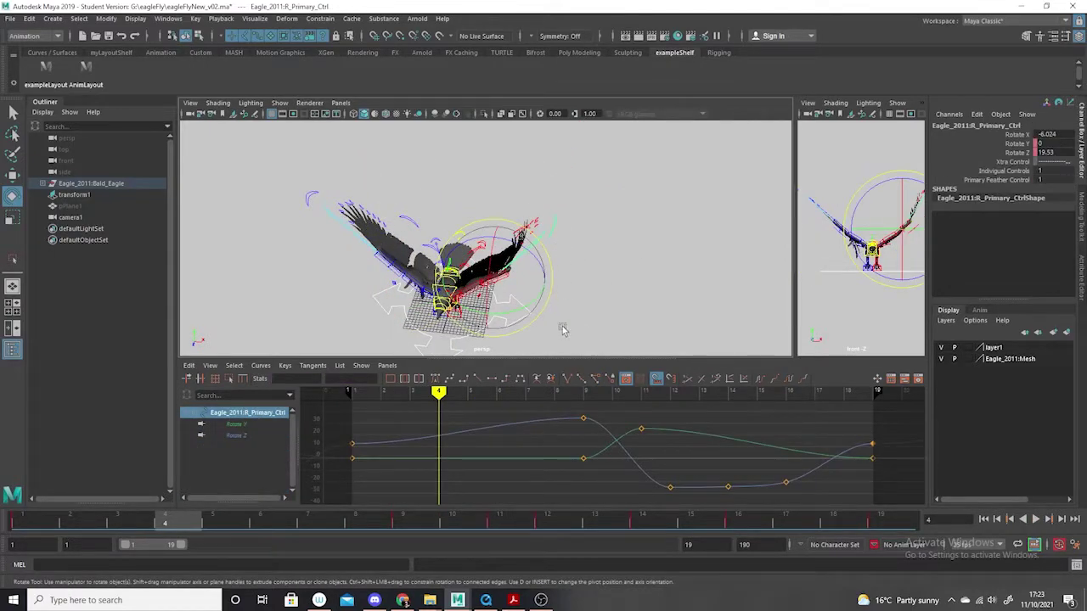
pyautogui.keyDown('alt'); pyautogui.moveTo(608, 296); pyautogui.dragTo(595, 269); pyautogui.keyUp('alt')
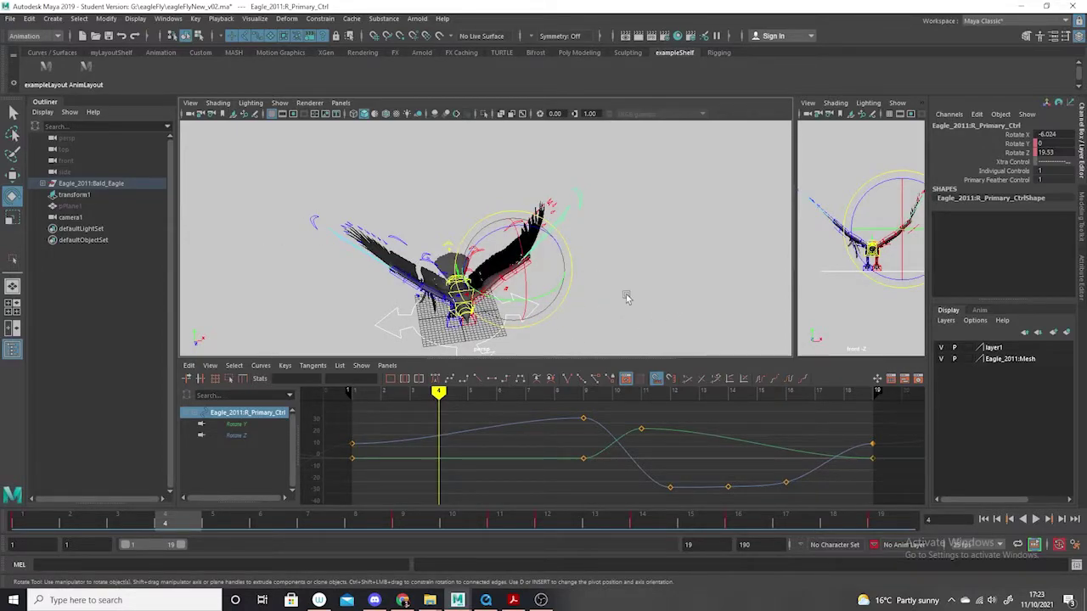
pyautogui.click(313, 223)
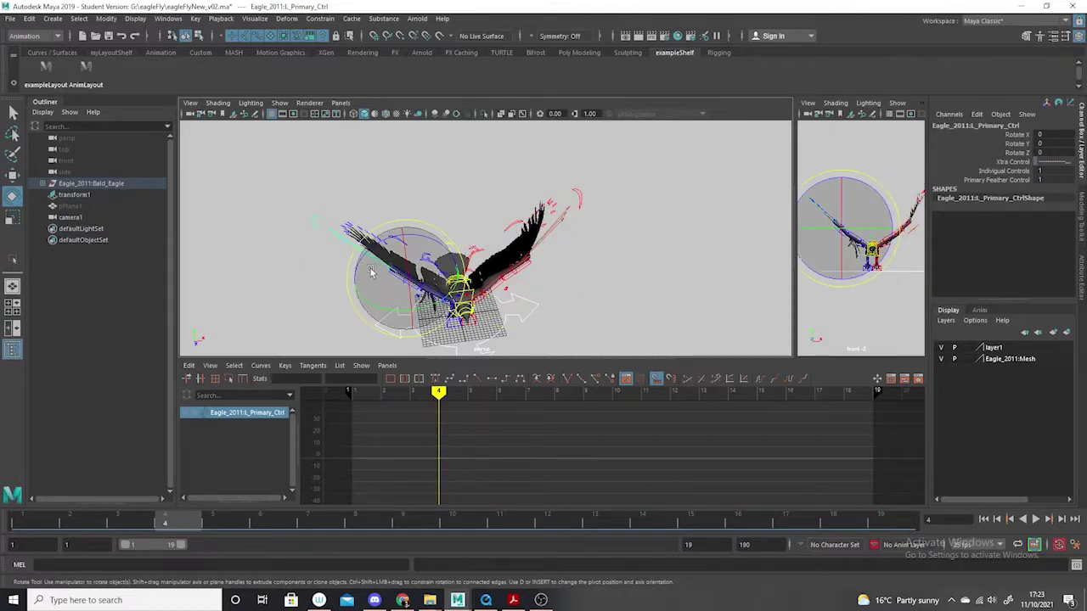
# Copy the right primary feather control's keys from frames 1 to 19.
pyautogui.click(572, 200)
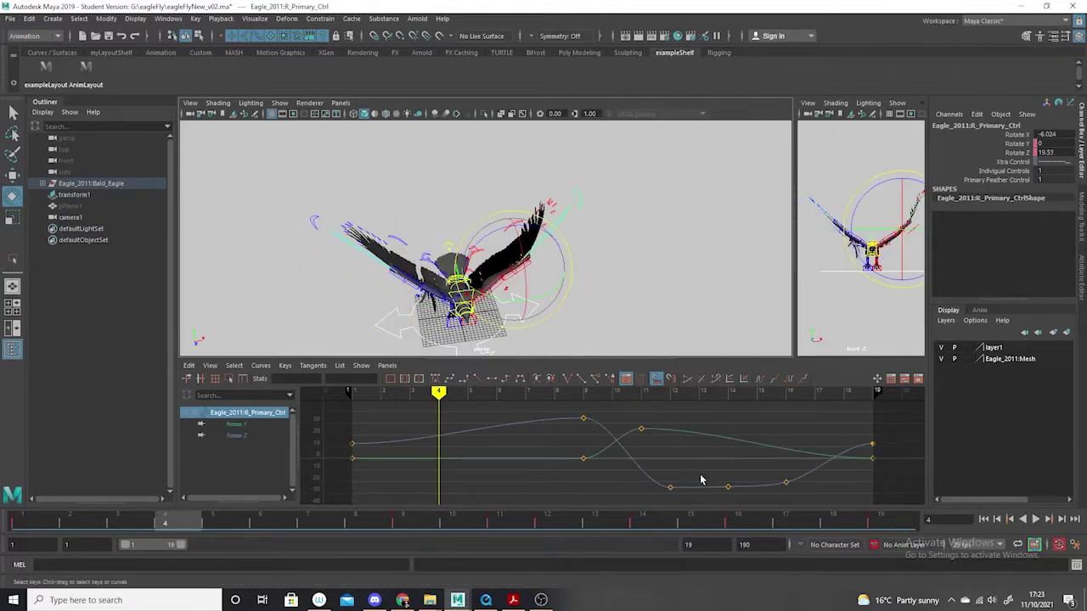
pyautogui.press('f')
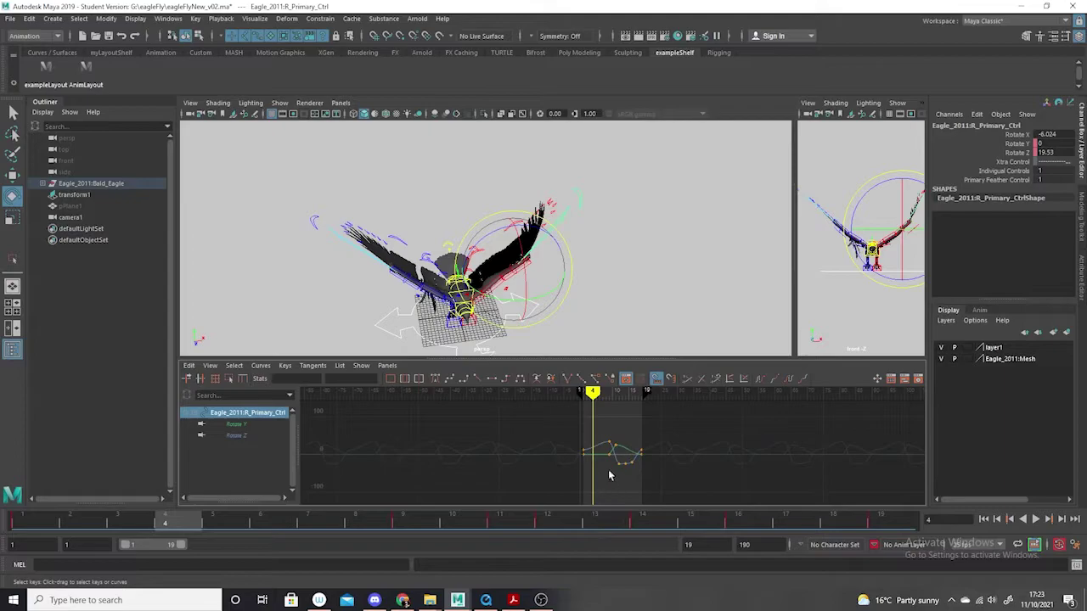
pyautogui.press('f')
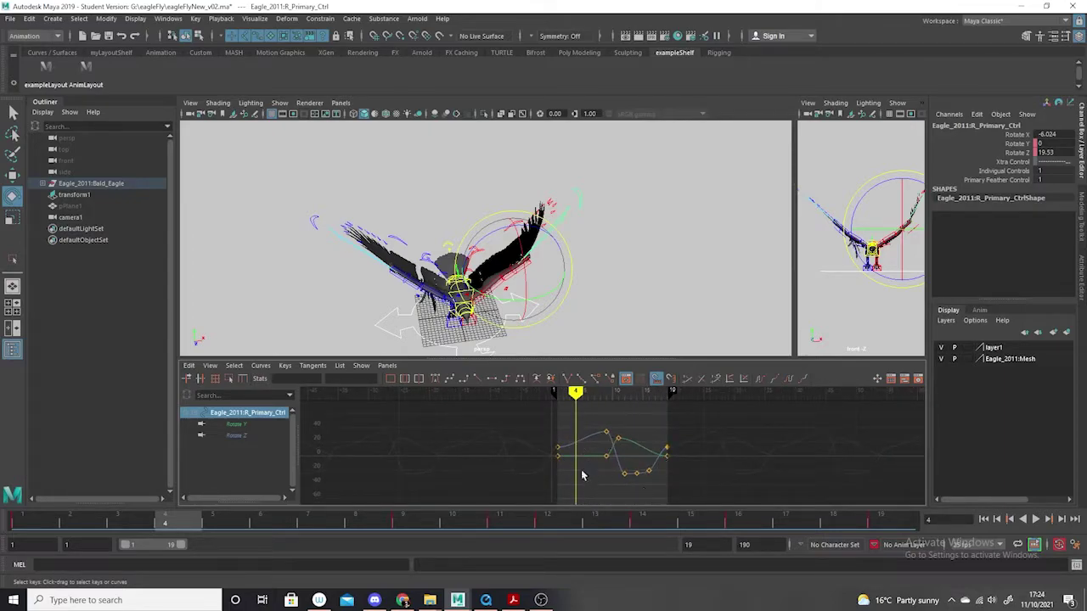
pyautogui.keyDown('shift'); pyautogui.moveTo(26, 528); pyautogui.dragTo(868, 579); pyautogui.keyUp('shift')
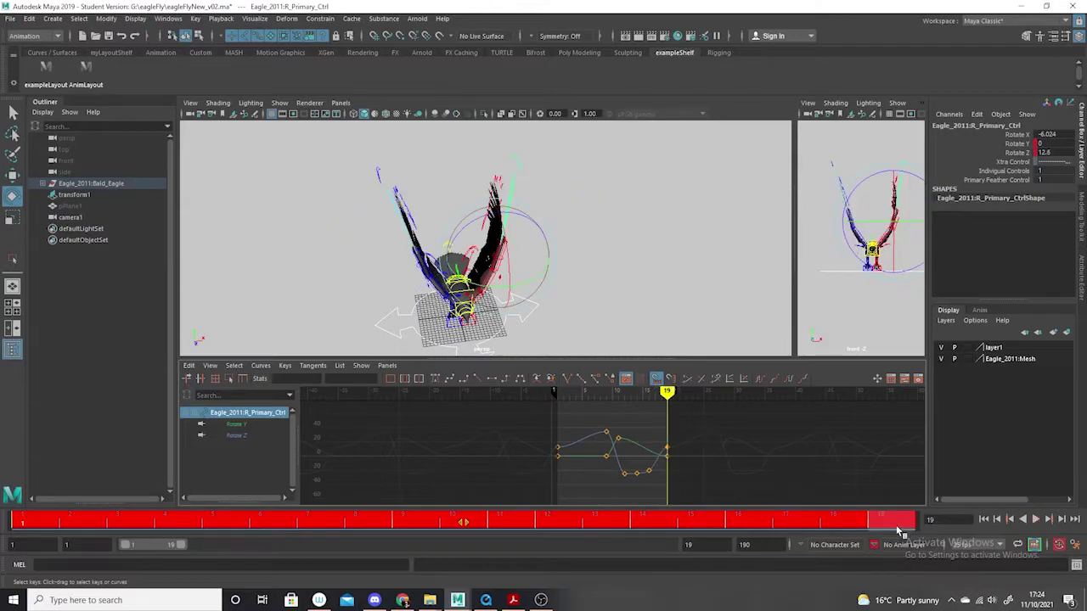
pyautogui.rightClick(899, 530)
pyautogui.click(926, 334)
# Paste the copied keys at frame 1 onto the left primary feather control.
pyautogui.click(374, 173)
pyautogui.click(27, 525)
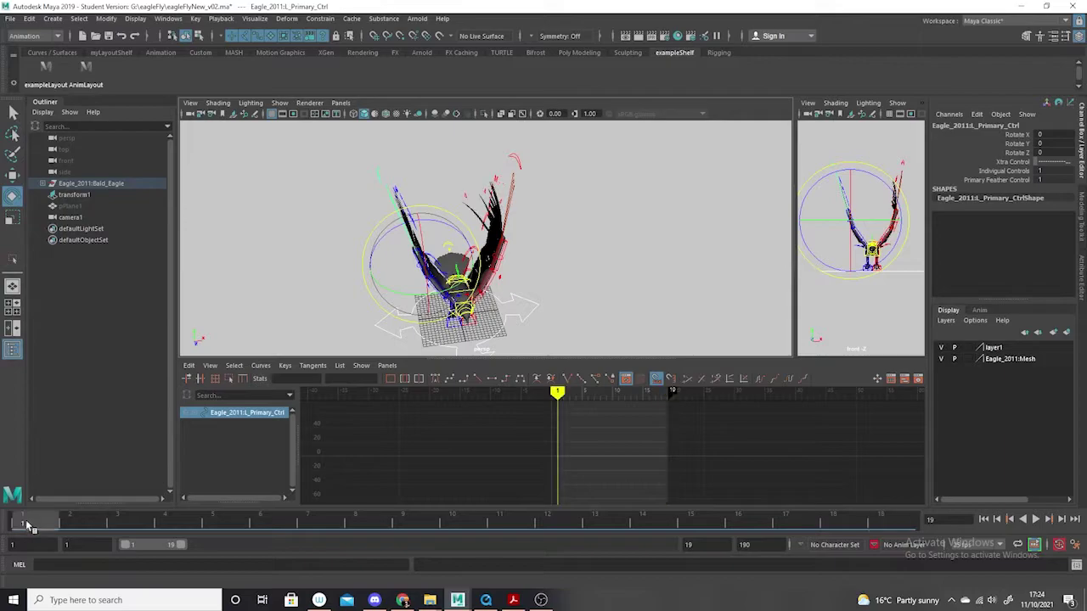
pyautogui.rightClick(25, 525)
pyautogui.moveTo(73, 354)
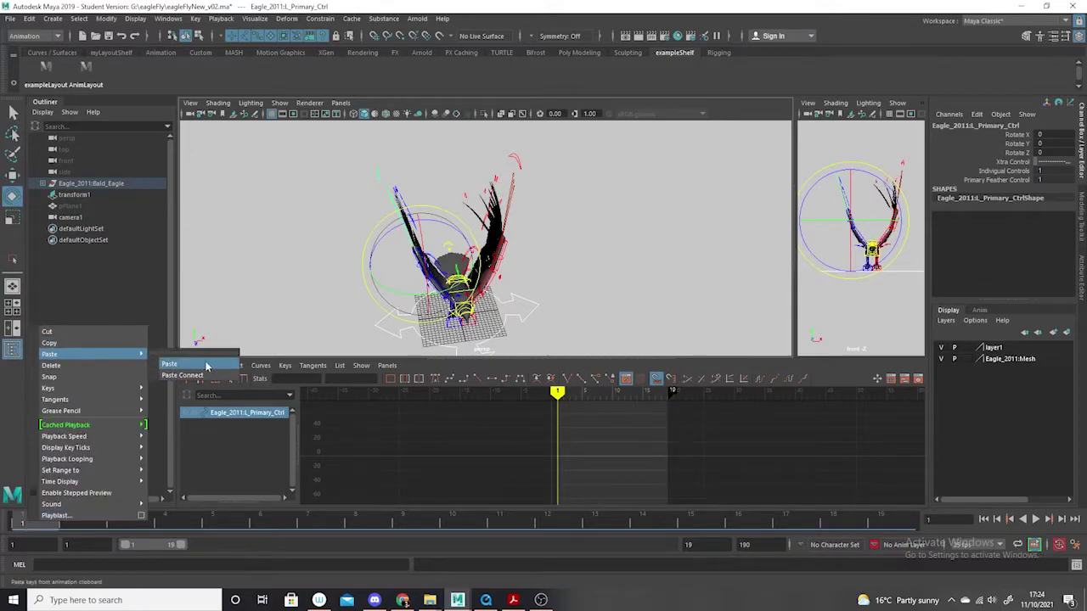
pyautogui.click(207, 365)
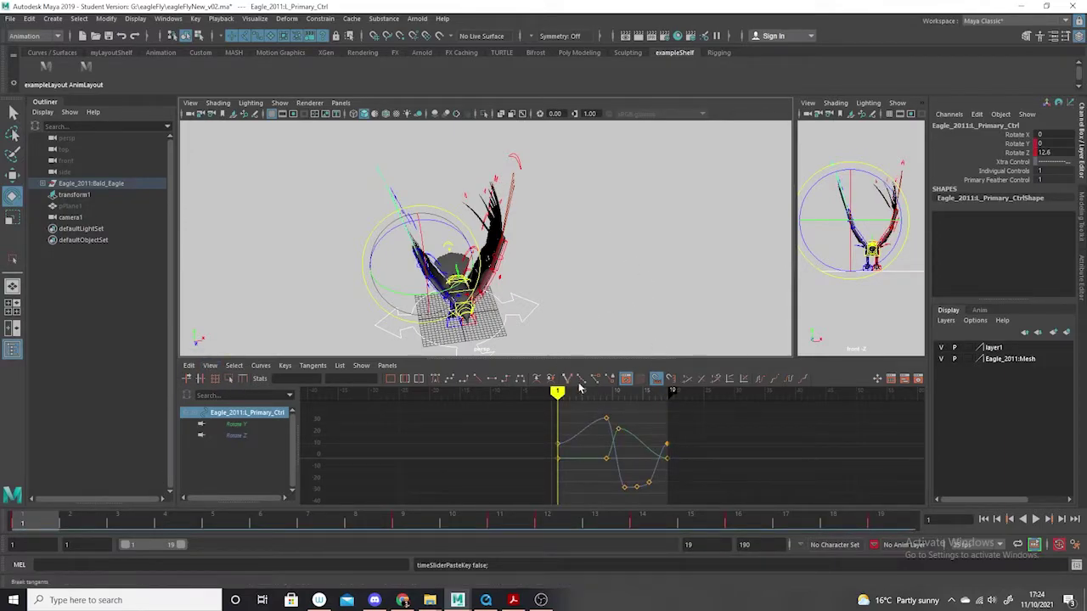
# Set the left primary feather control's curves to cycle before and after their keys, and play back the flap.
pyautogui.click(788, 379)
pyautogui.click(759, 381)
pyautogui.keyDown('alt'); pyautogui.moveTo(544, 287); pyautogui.dragTo(526, 273); pyautogui.keyUp('alt')
pyautogui.moveTo(42, 519)
pyautogui.mouseDown()
pyautogui.moveTo(417, 501)
pyautogui.moveTo(643, 510)
pyautogui.mouseUp()
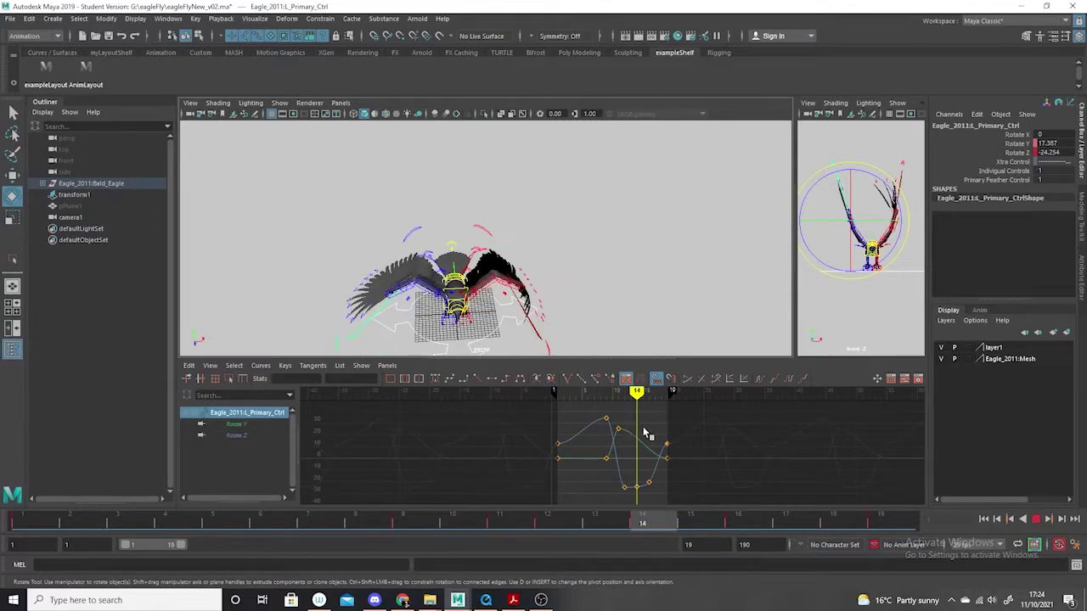
# Copy the keys from frames 1 to 19 of the right wing's individual primary feather controls.
pyautogui.keyDown('alt'); pyautogui.moveTo(520, 287); pyautogui.dragTo(332, 344); pyautogui.keyUp('alt')
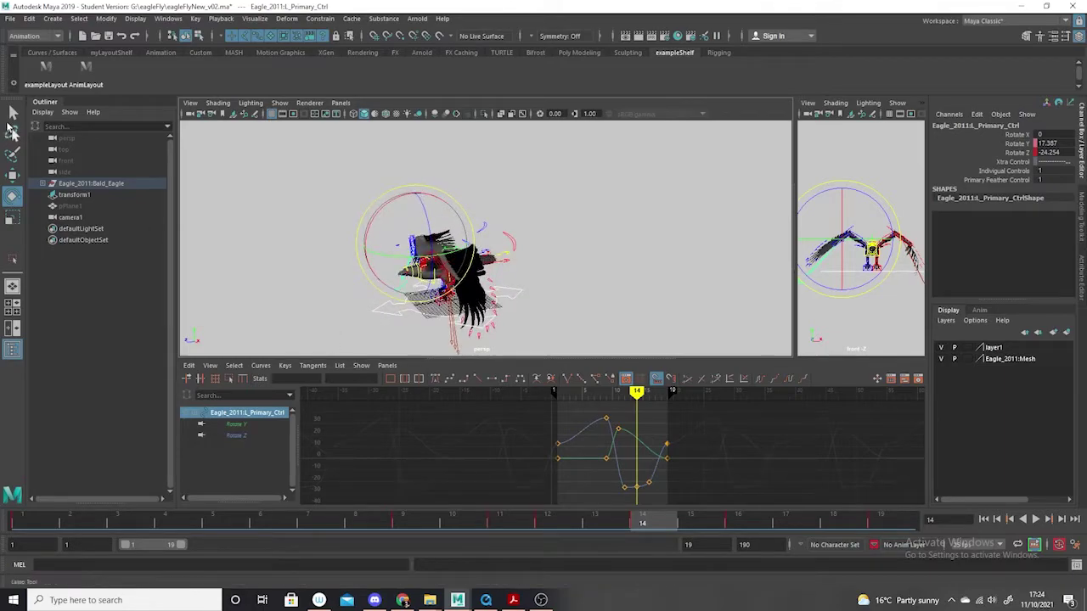
pyautogui.click(12, 112)
pyautogui.keyDown('alt'); pyautogui.moveTo(543, 305); pyautogui.dragTo(508, 257, button='middle'); pyautogui.keyUp('alt')
pyautogui.scroll(3, 489, 267)
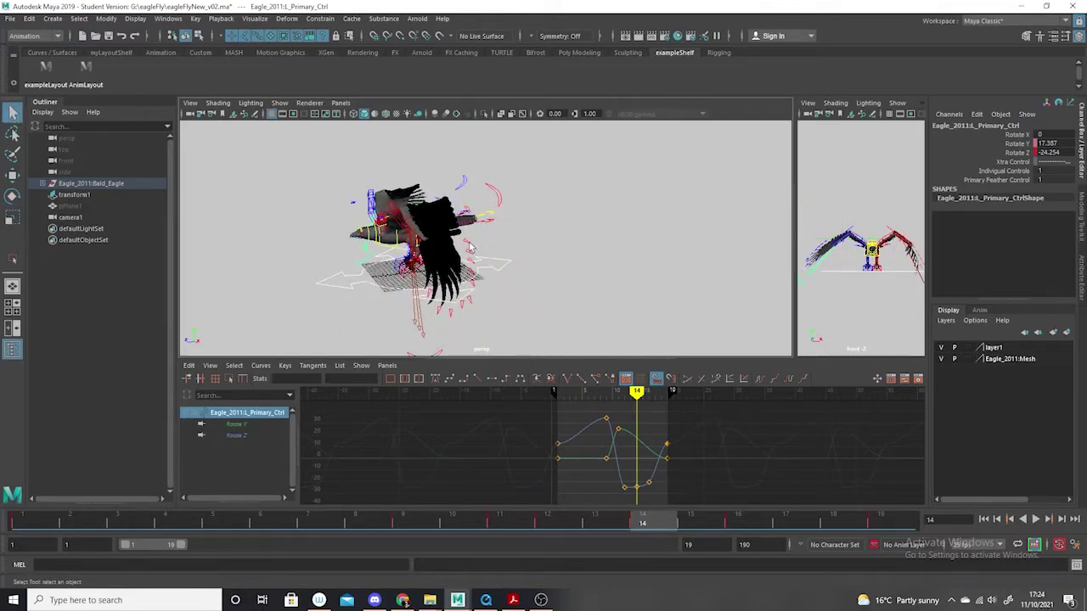
pyautogui.click(472, 257)
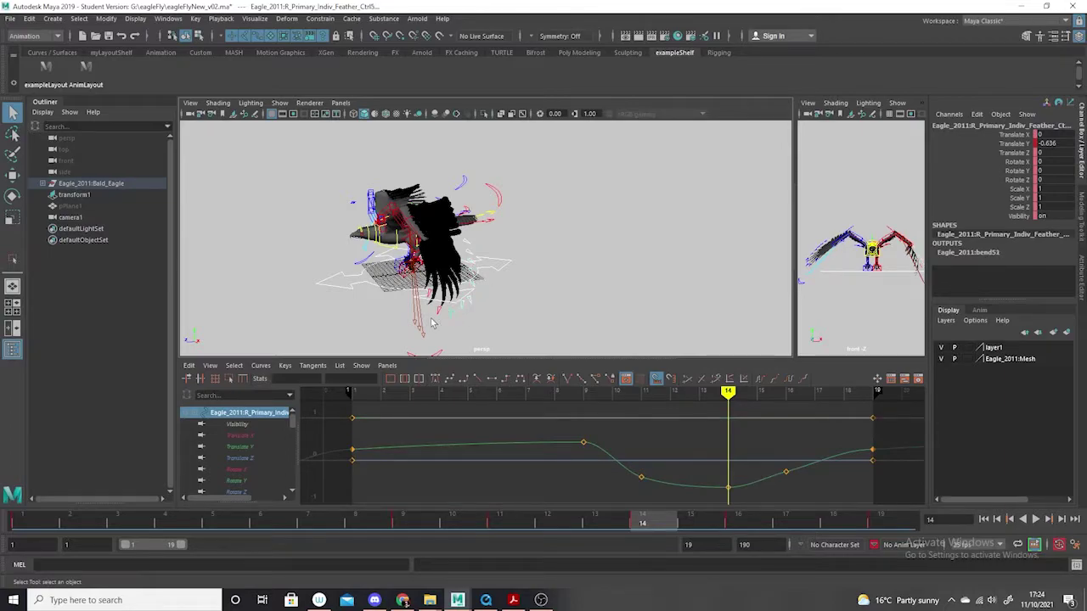
pyautogui.scroll(3, 452, 311)
pyautogui.keyDown('alt'); pyautogui.moveTo(526, 331); pyautogui.dragTo(462, 327); pyautogui.keyUp('alt')
pyautogui.keyDown('alt'); pyautogui.moveTo(694, 476); pyautogui.dragTo(673, 432, button='right'); pyautogui.keyUp('alt')
pyautogui.keyDown('alt'); pyautogui.keyDown('shift'); pyautogui.moveTo(658, 483); pyautogui.dragTo(655, 431, button='right'); pyautogui.keyUp('shift'); pyautogui.keyUp('alt')
pyautogui.keyDown('alt'); pyautogui.moveTo(709, 496); pyautogui.dragTo(660, 485, button='right'); pyautogui.keyUp('alt')
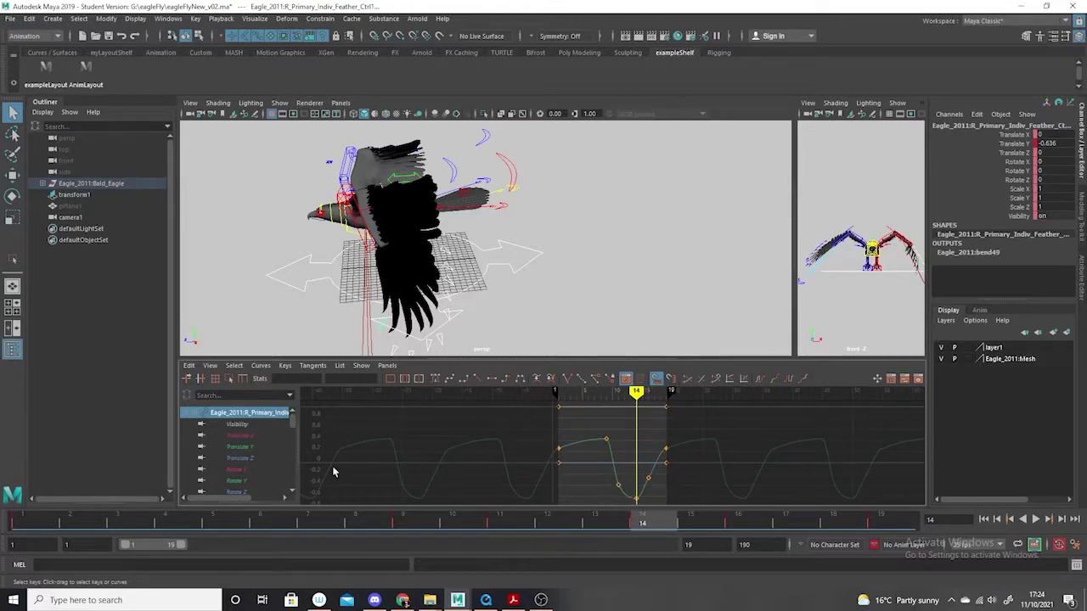
pyautogui.keyDown('shift'); pyautogui.moveTo(33, 525); pyautogui.dragTo(907, 522); pyautogui.keyUp('shift')
pyautogui.rightClick(907, 521)
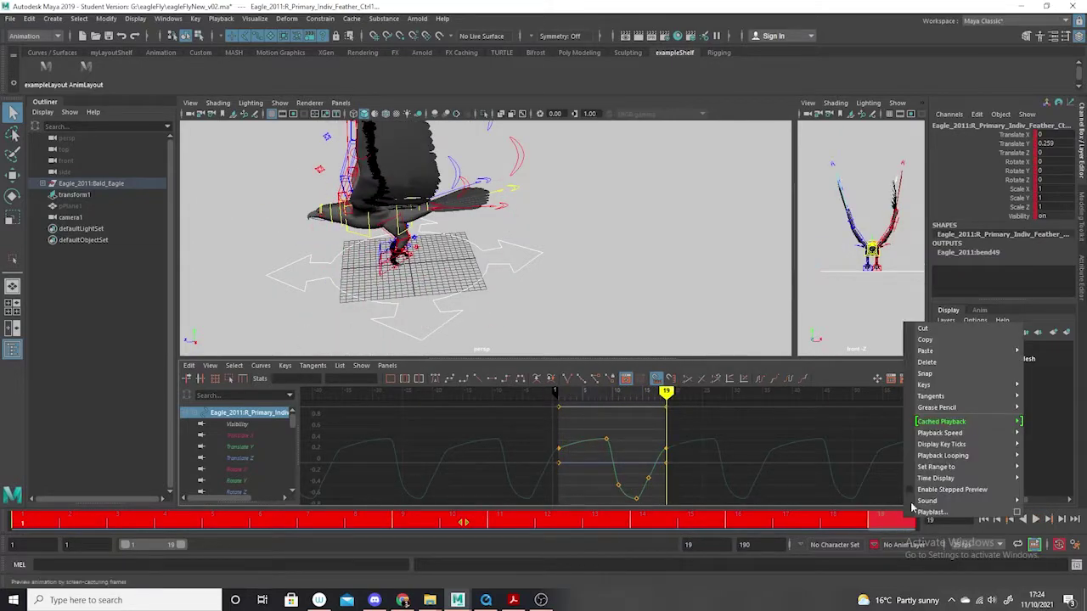
pyautogui.click(939, 344)
# Paste the copied keys at frame 1 onto all of the left wing's individual primary feather controls.
pyautogui.keyDown('alt'); pyautogui.moveTo(490, 254); pyautogui.dragTo(585, 294); pyautogui.keyUp('alt')
pyautogui.keyDown('alt'); pyautogui.moveTo(354, 303); pyautogui.dragTo(510, 245); pyautogui.keyUp('alt')
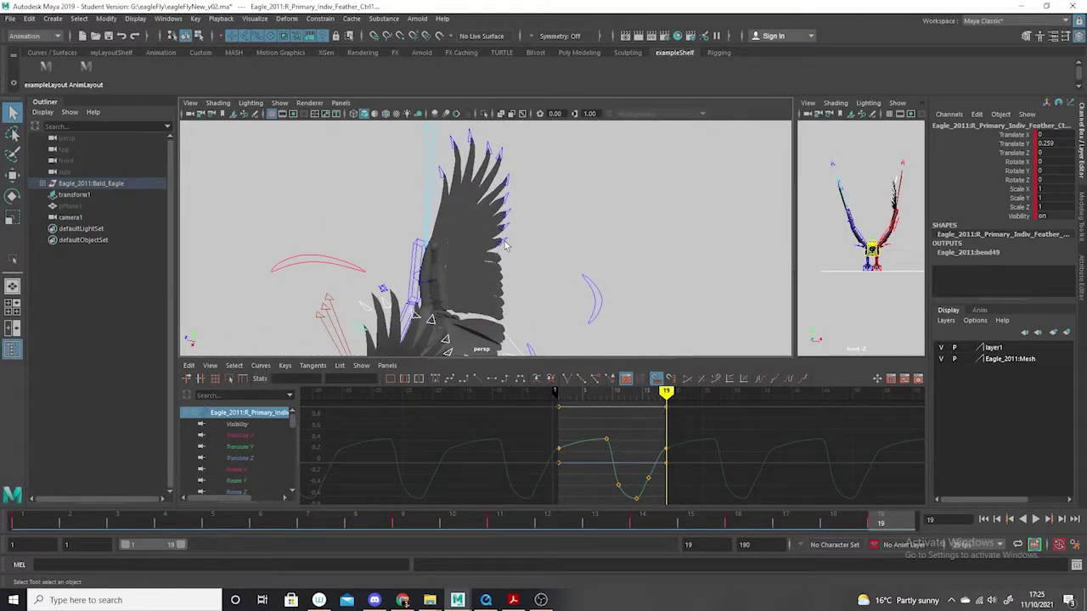
pyautogui.click(508, 240)
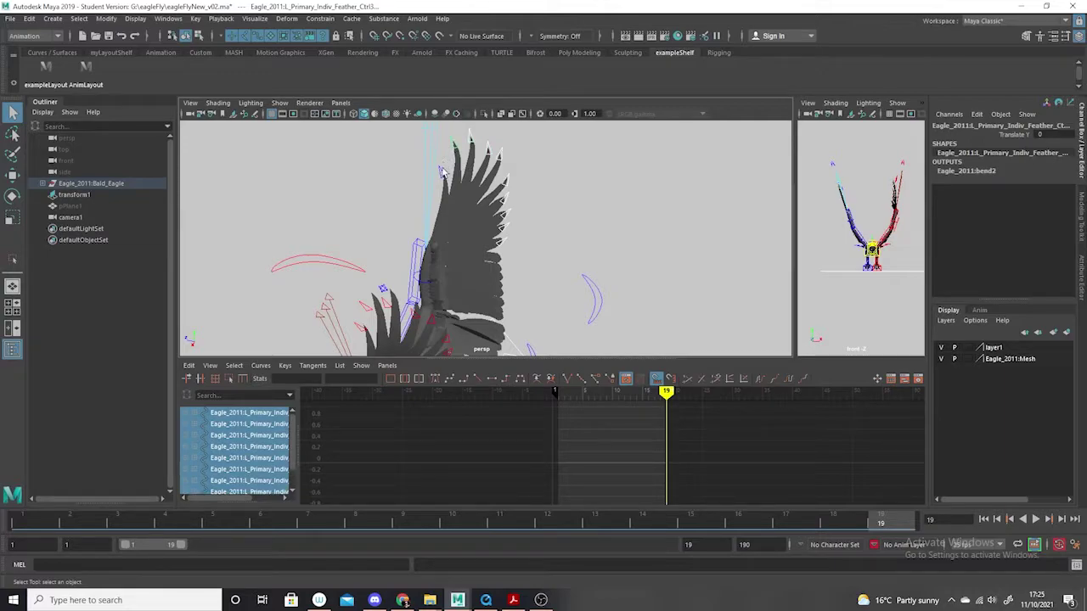
pyautogui.click(39, 528)
pyautogui.rightClick(29, 524)
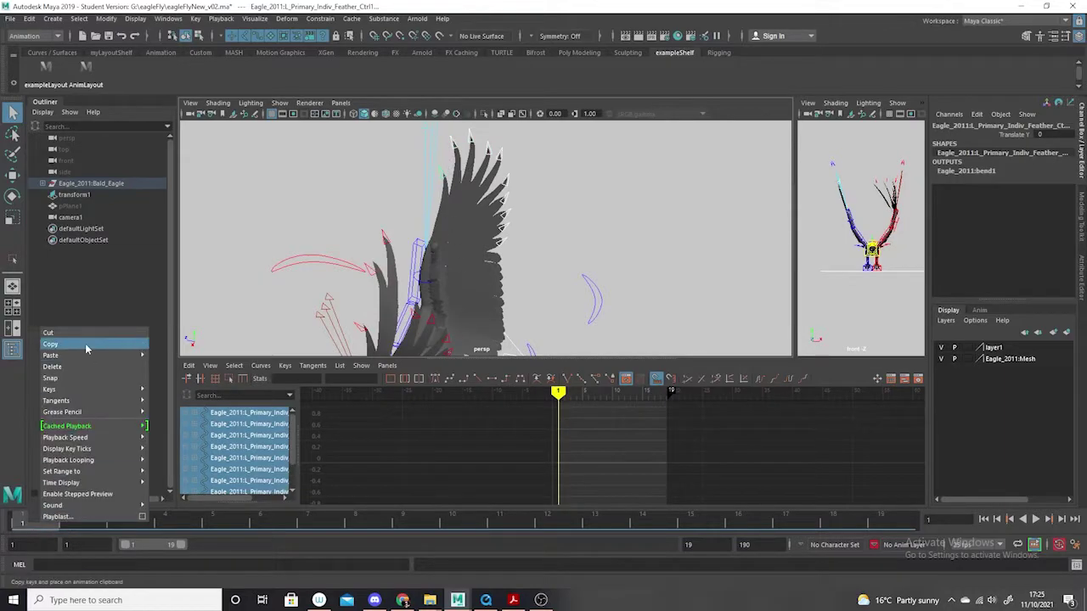
pyautogui.moveTo(100, 361)
pyautogui.click(201, 366)
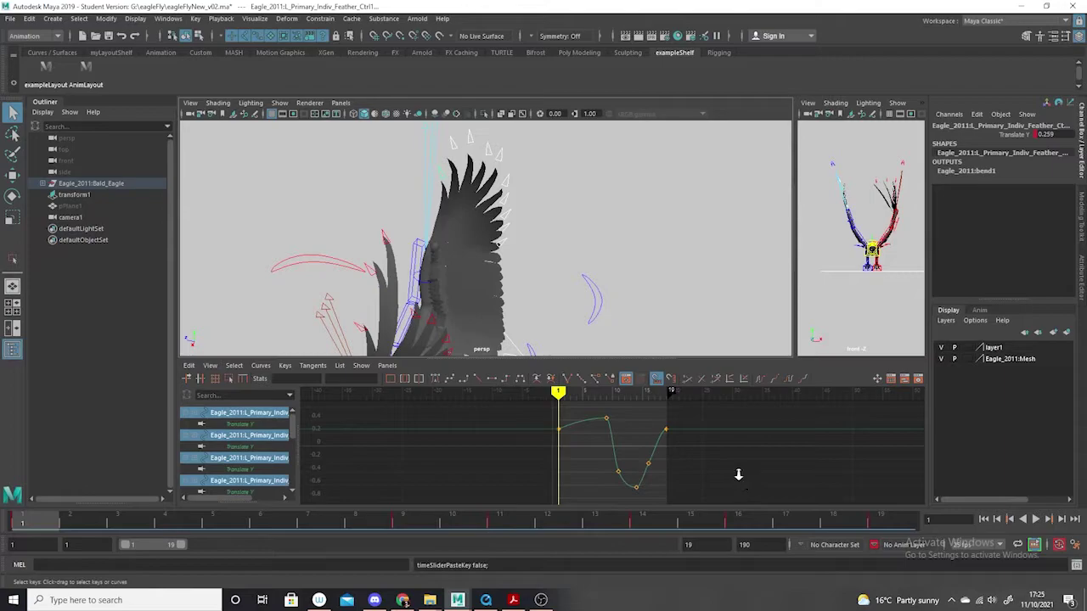
# Set the left individual feather controls' curves to cycle before and after their keys, and review the flap by scrubbing and playback.
pyautogui.click(789, 380)
pyautogui.click(764, 380)
pyautogui.keyDown('alt'); pyautogui.moveTo(569, 280); pyautogui.dragTo(627, 293); pyautogui.keyUp('alt')
pyautogui.moveTo(38, 522)
pyautogui.mouseDown()
pyautogui.moveTo(563, 504)
pyautogui.moveTo(701, 524)
pyautogui.moveTo(758, 519)
pyautogui.mouseUp()
pyautogui.keyDown('alt'); pyautogui.moveTo(547, 280); pyautogui.dragTo(543, 269); pyautogui.keyUp('alt')
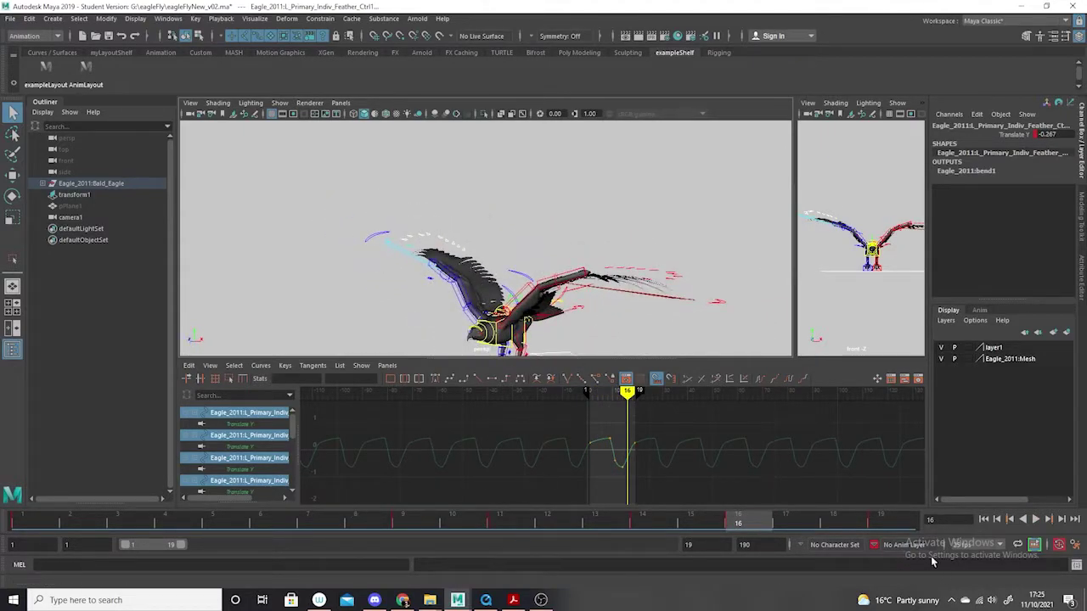
pyautogui.click(1036, 519)
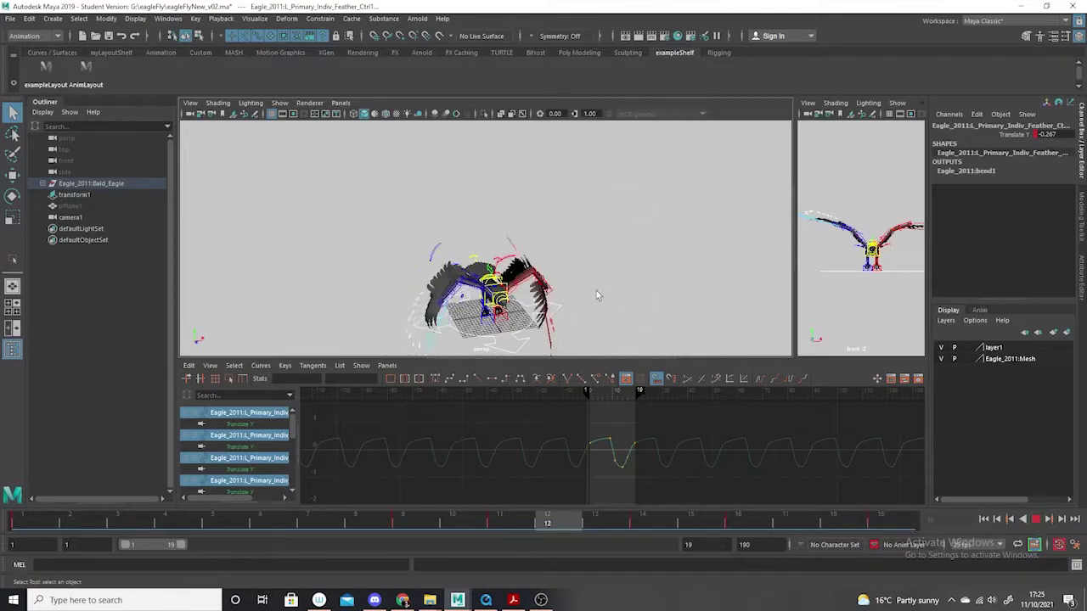
pyautogui.click(1036, 520)
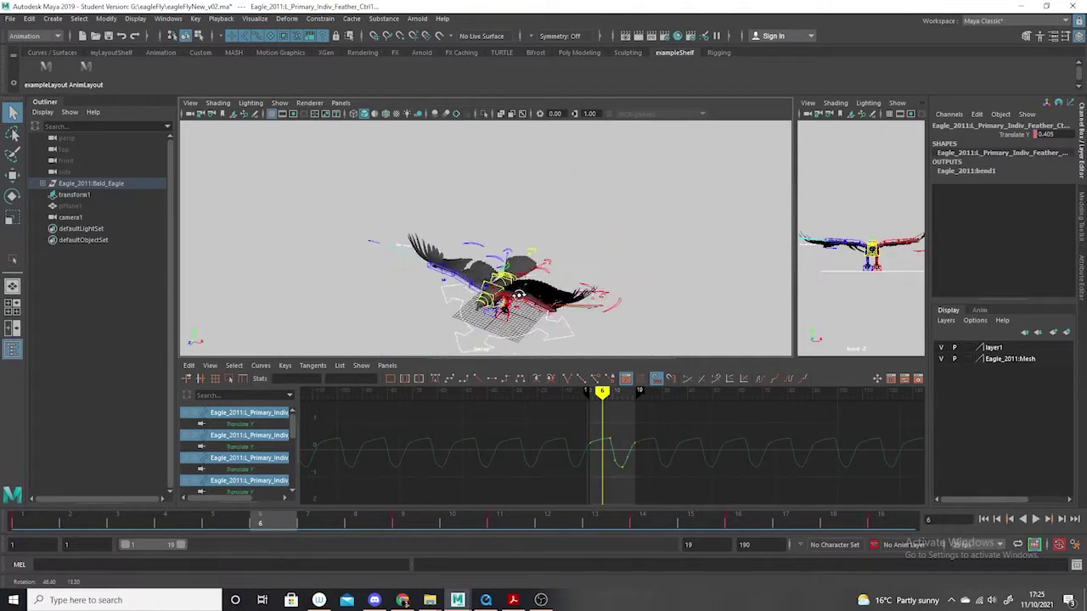
# Raise the left wing shoulder control's Rotate Z key at frame 9 to about 7.24, and play back the flap.
pyautogui.click(115, 522)
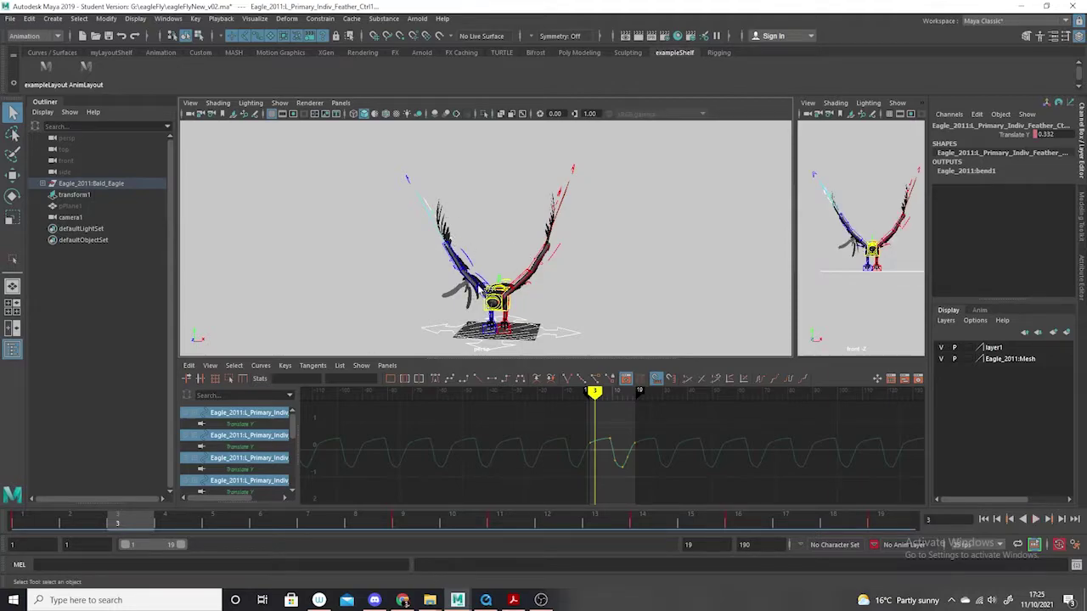
pyautogui.click(481, 292)
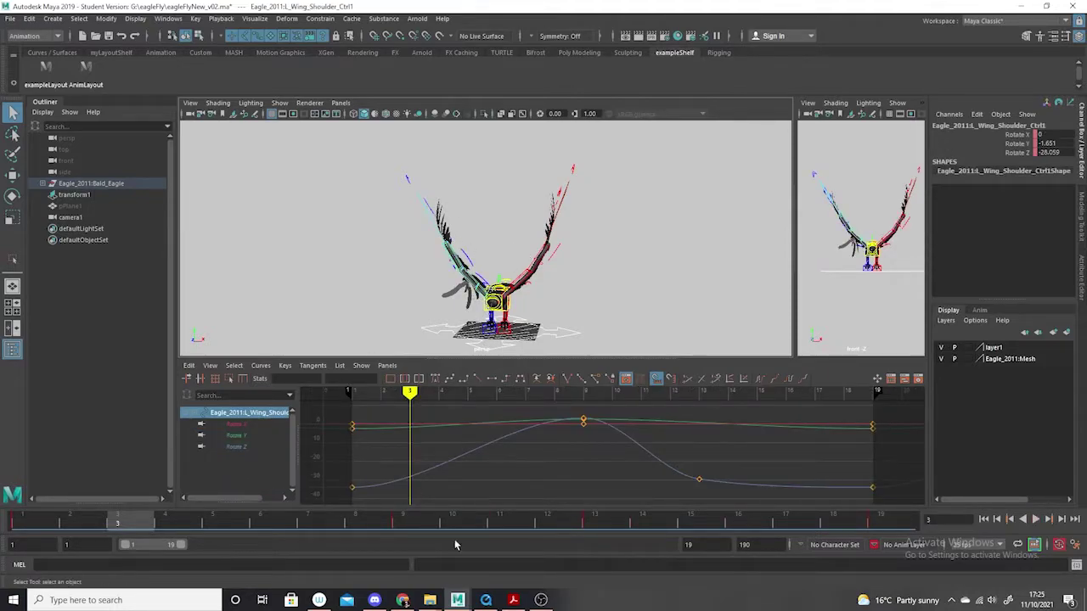
pyautogui.click(237, 447)
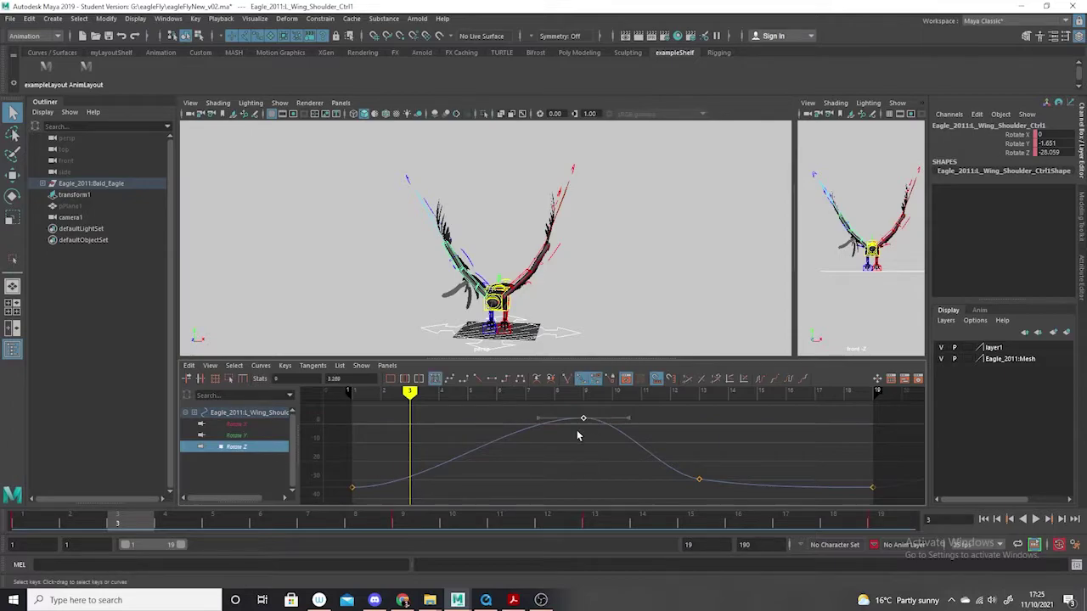
pyautogui.scroll(2, 578, 437)
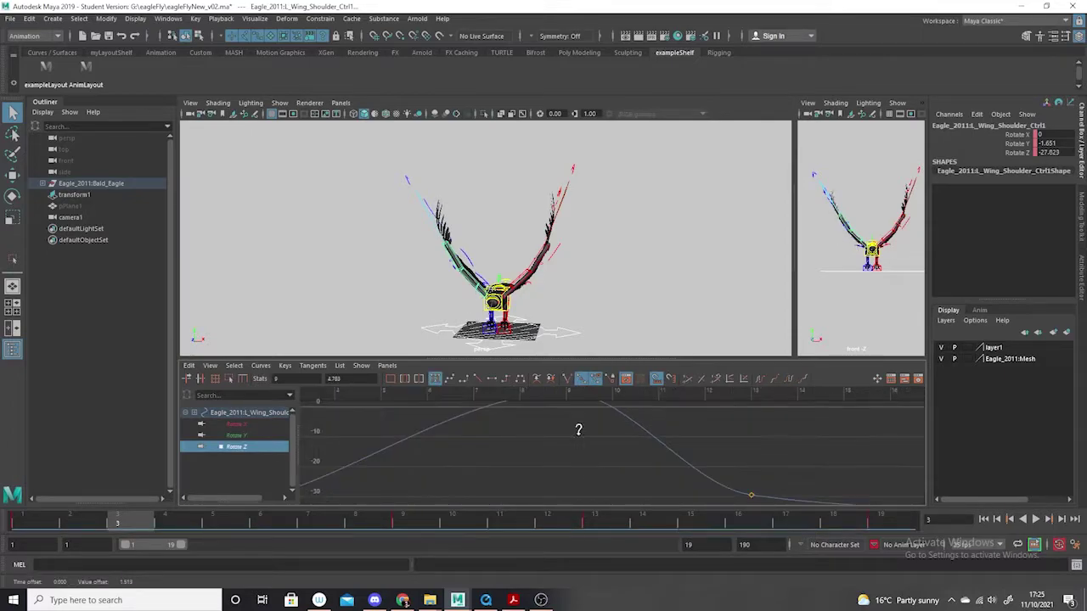
pyautogui.press('a')
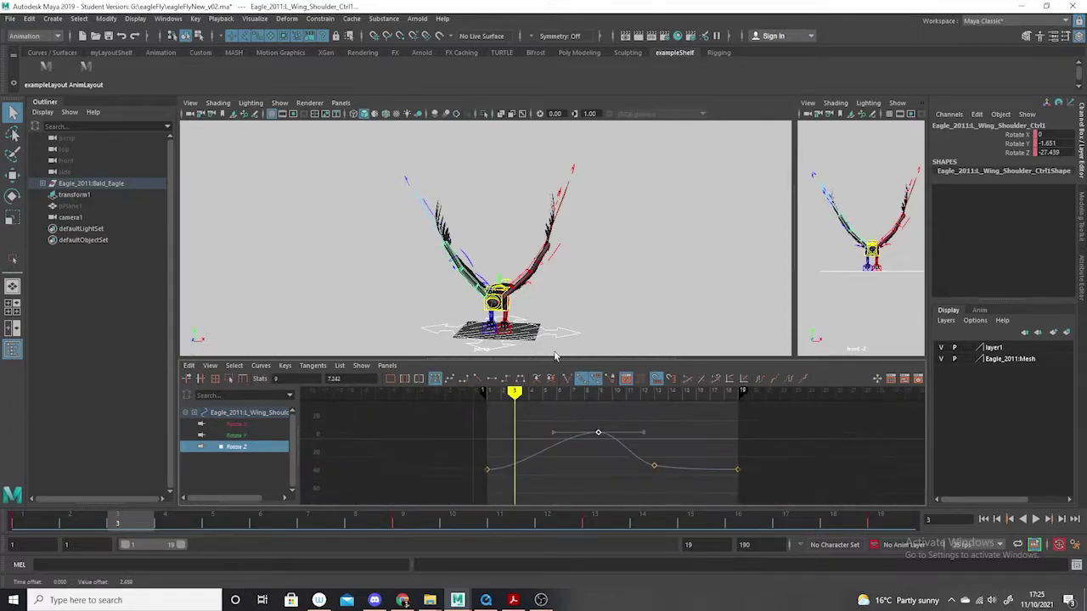
pyautogui.moveTo(561, 303)
pyautogui.keyDown('alt'); pyautogui.mouseDown()
pyautogui.moveTo(447, 338)
pyautogui.moveTo(399, 335)
pyautogui.moveTo(348, 301)
pyautogui.mouseUp(); pyautogui.keyUp('alt')
pyautogui.click(1035, 520)
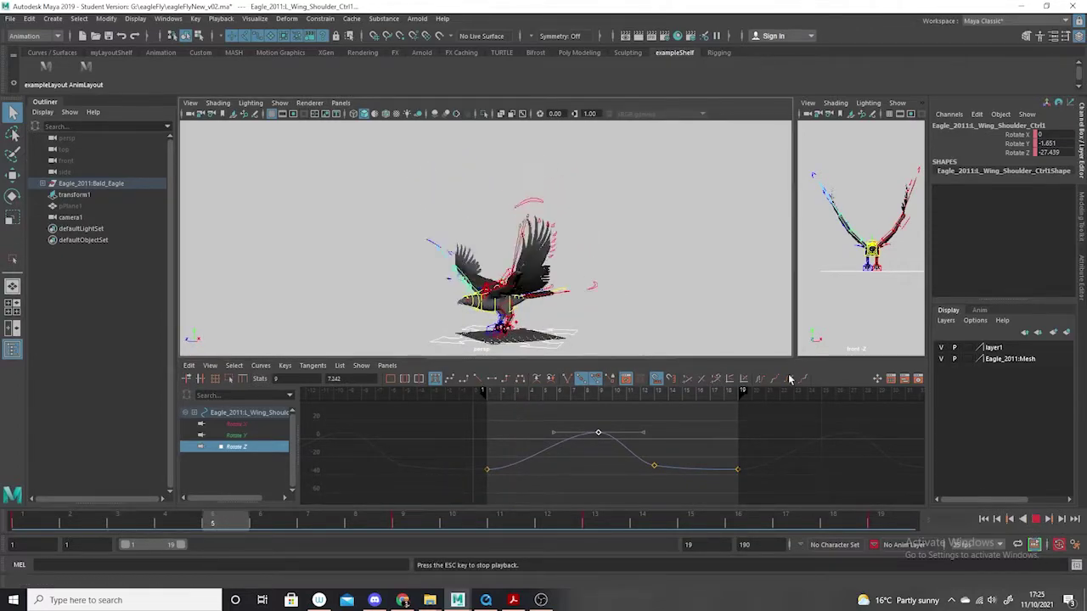